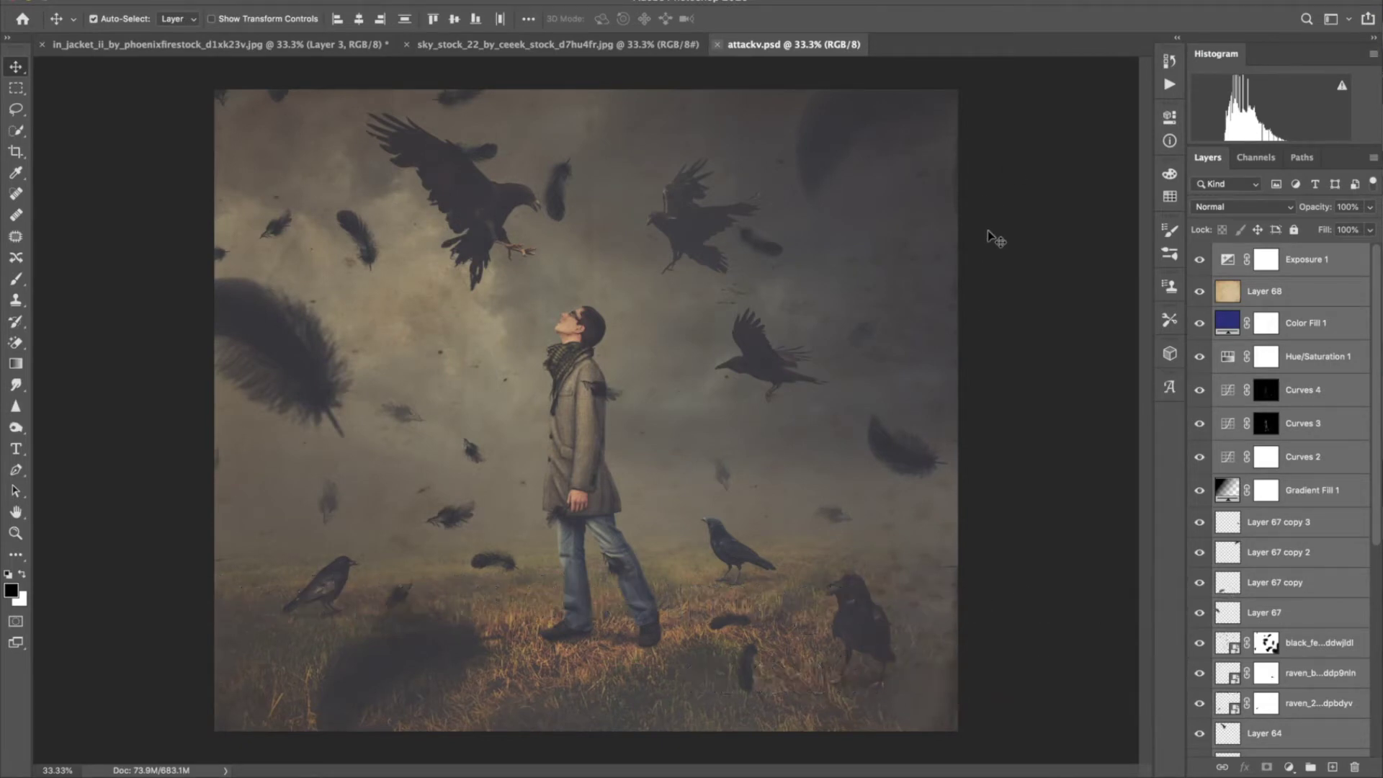
- Duplicate the grass-field background and perspective-widen the copy by pulling its lower-left corner outward
scroll(1282, 720, "down", 5)
scroll(1282, 739, "down", 5)
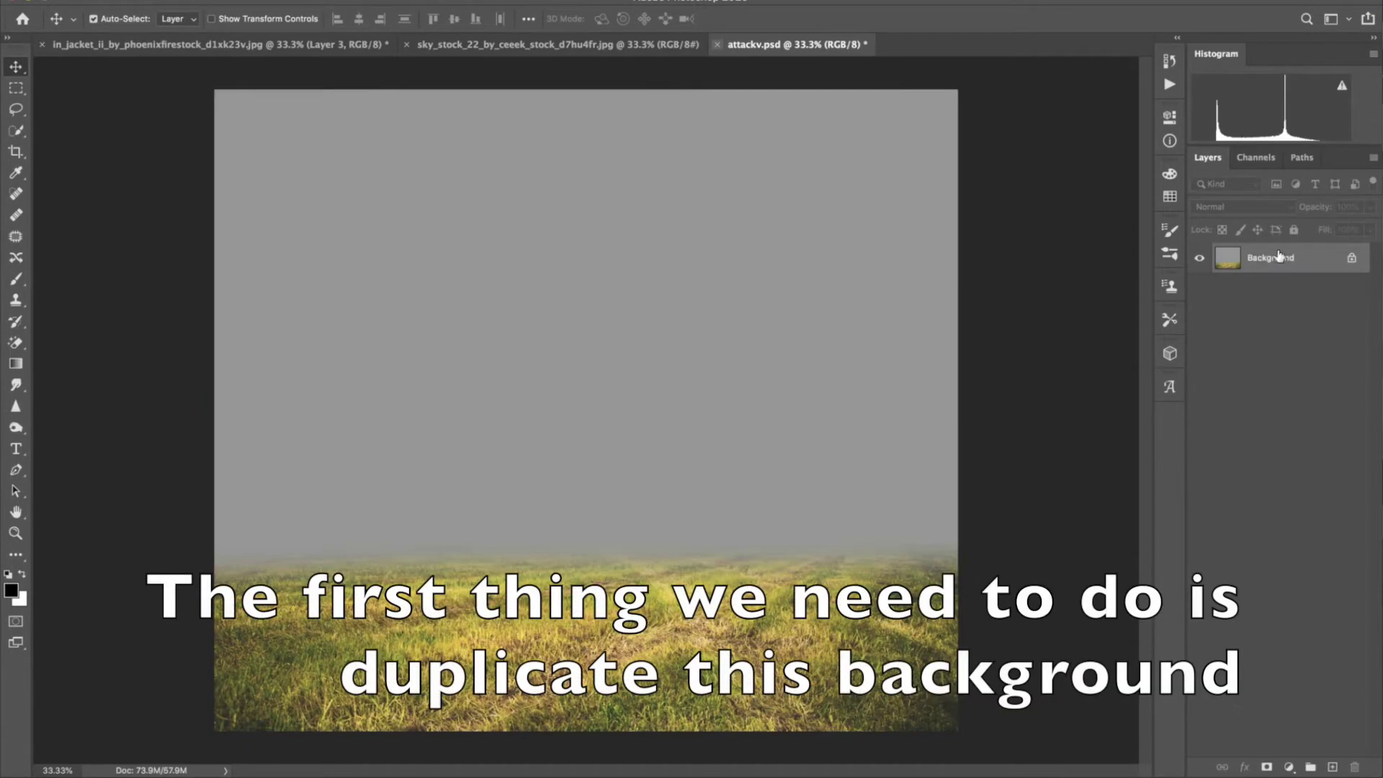
left_click_drag(1272, 258, 1332, 766)
left_click(164, 2)
mouse_move(188, 355)
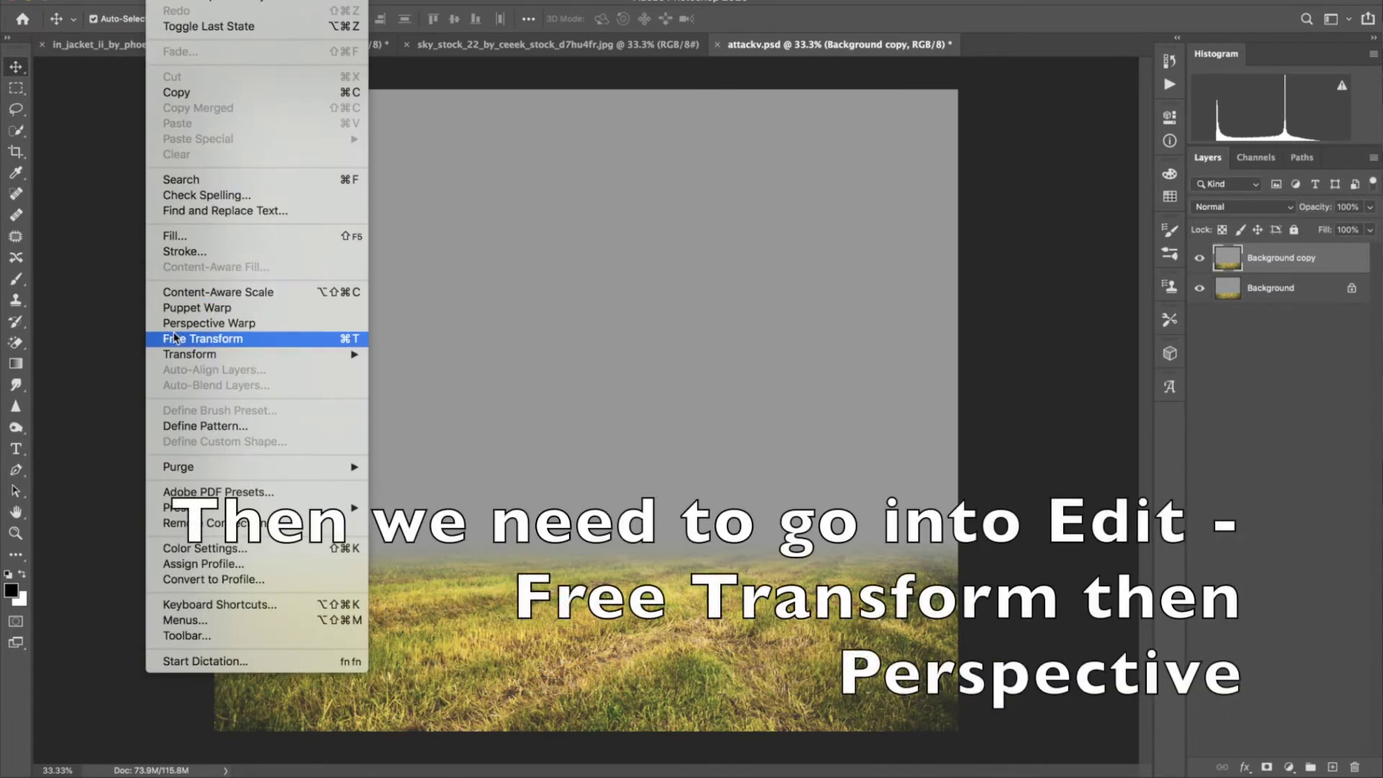
left_click(415, 442)
left_click_drag(214, 730, 80, 758)
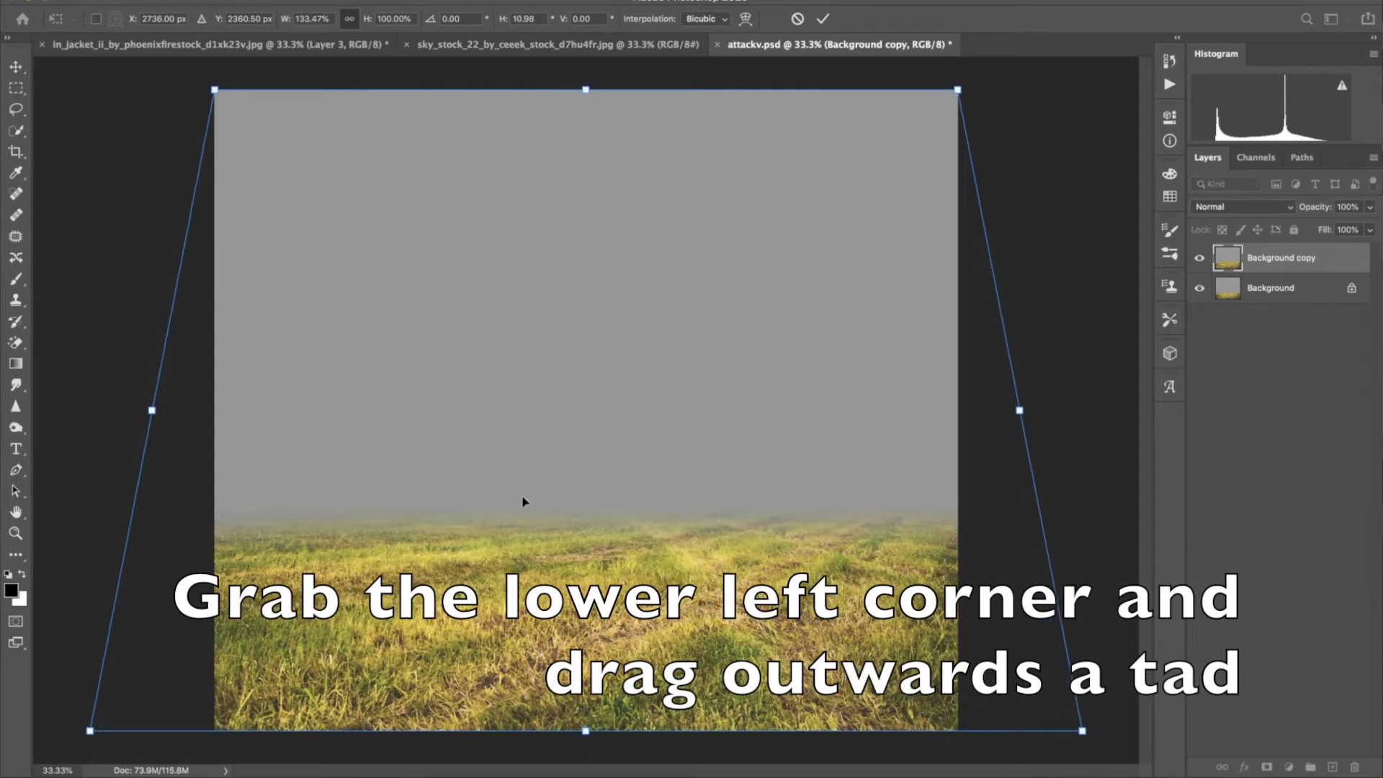
left_click(823, 19)
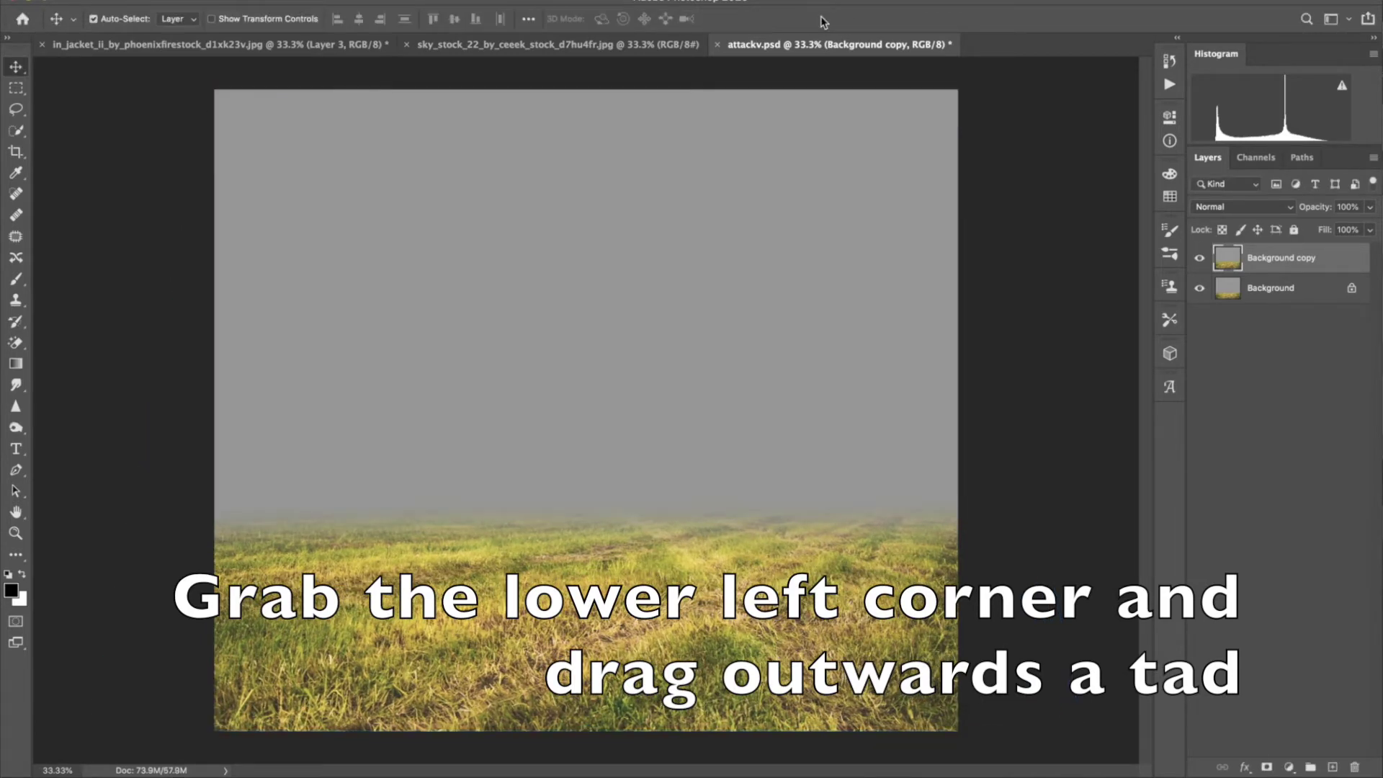
left_click(505, 45)
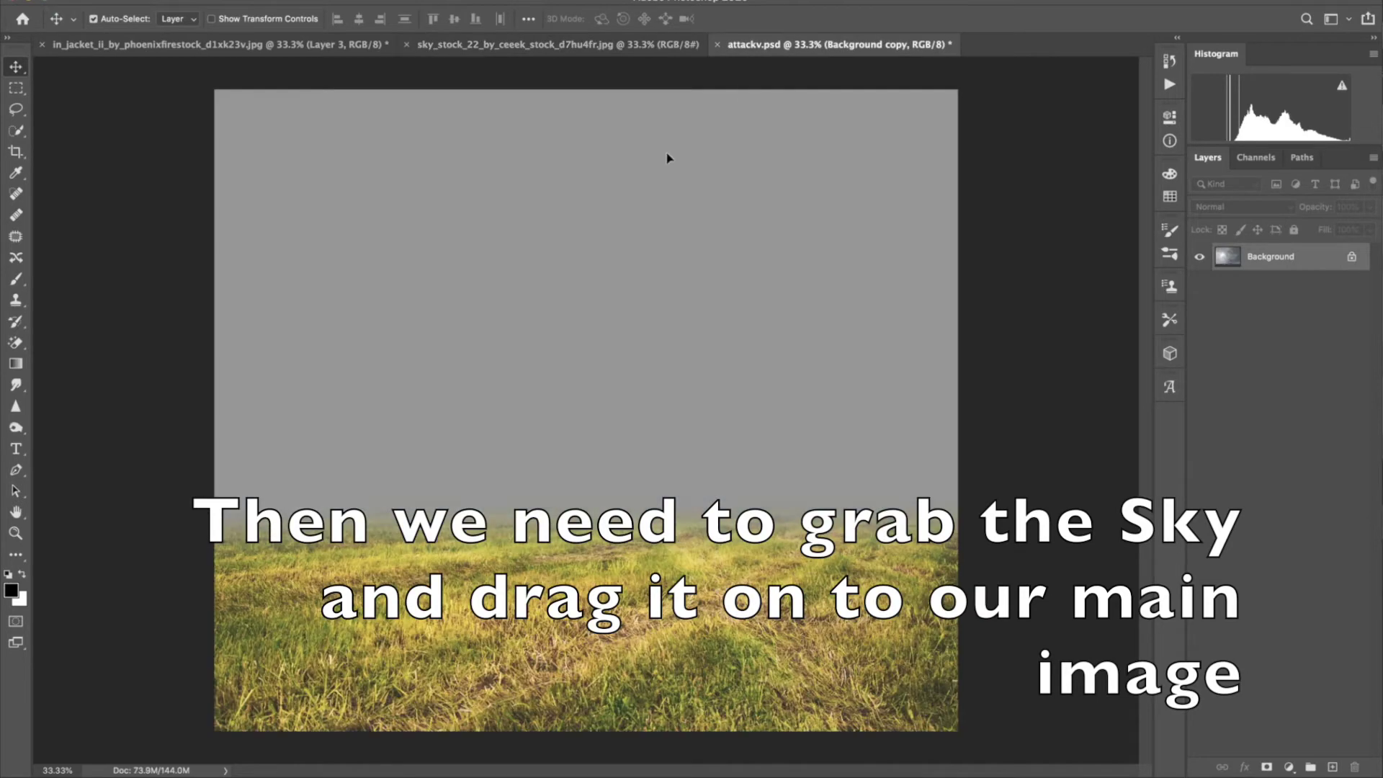
- Drag the storm sky into attackv.psd, enlarge it to about 115%, shift it up-left, and mask it
mouse_move(526, 296)
left_mouse_down()
mouse_move(621, 231)
mouse_move(580, 246)
mouse_move(386, 212)
mouse_move(386, 236)
left_mouse_up()
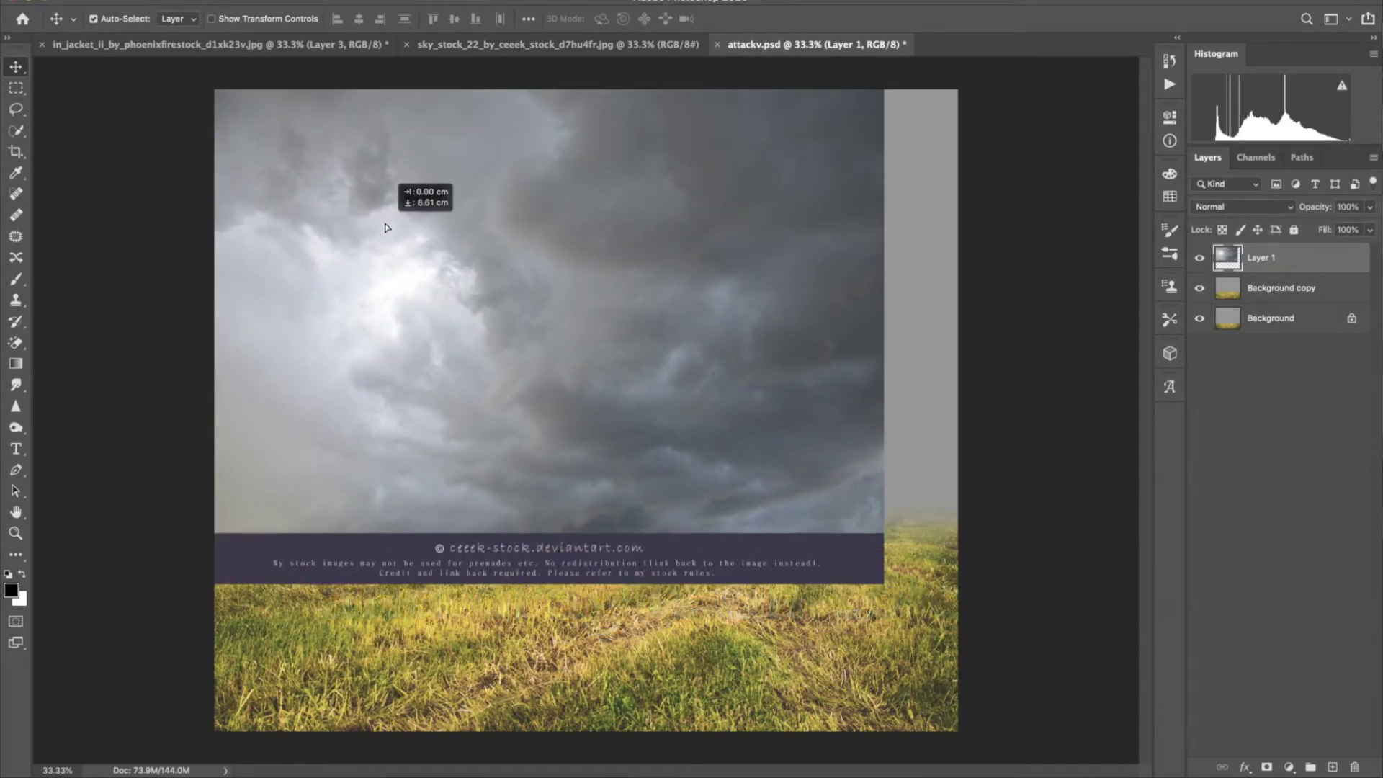
left_click(155, 2)
left_click(195, 336)
left_click_drag(883, 583, 983, 656)
left_click_drag(664, 402, 651, 391)
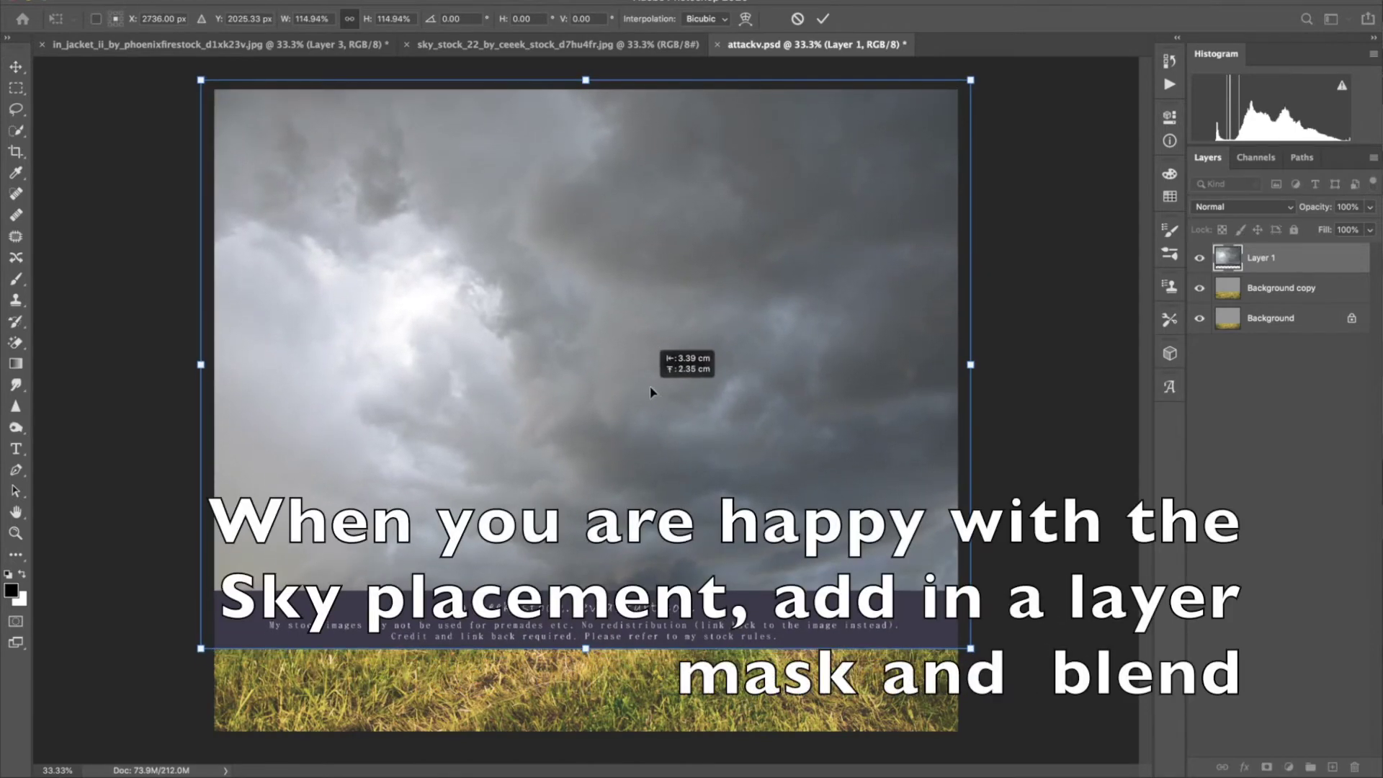
left_click(1266, 768)
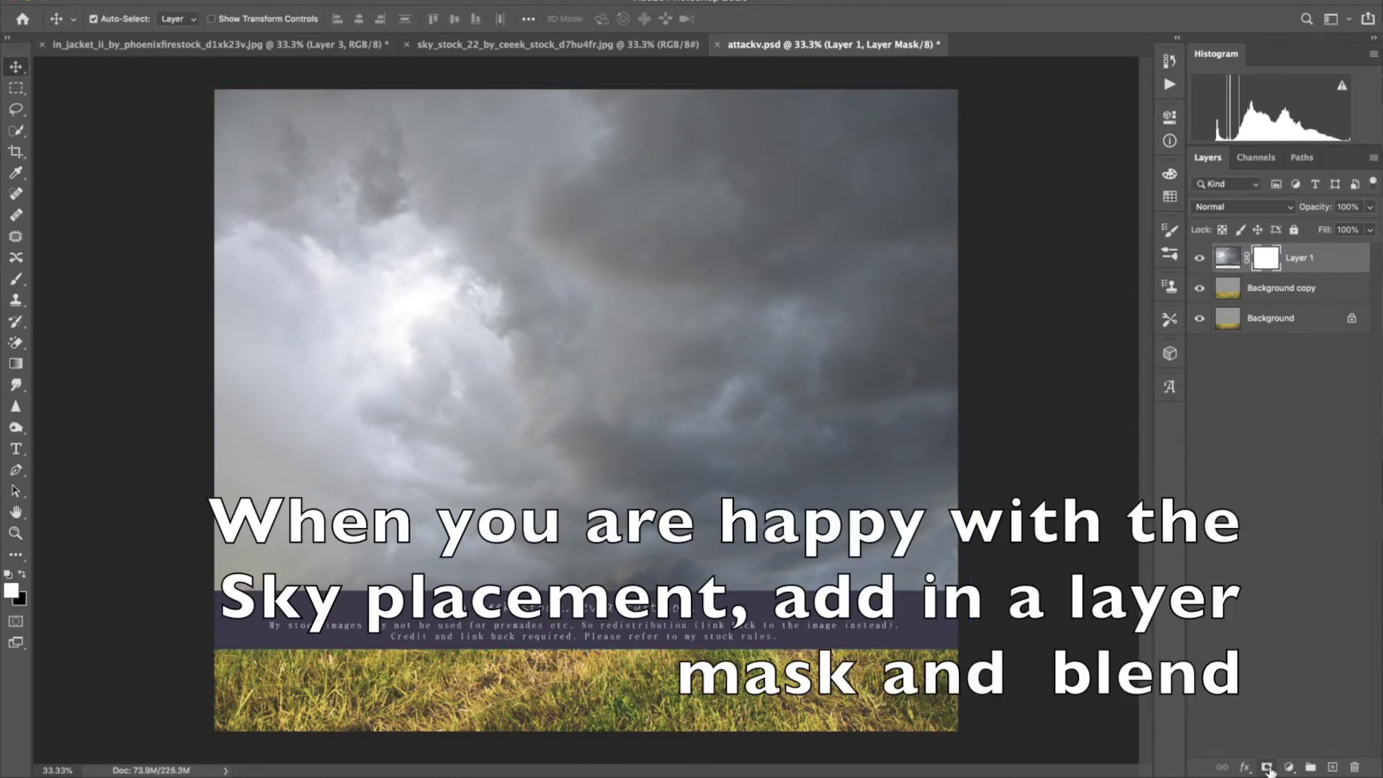
- Paint the sky mask with a 33% opacity, 1000-size brush to blend grass into a hazy horizon
left_click(14, 280)
key("3")
key("3")
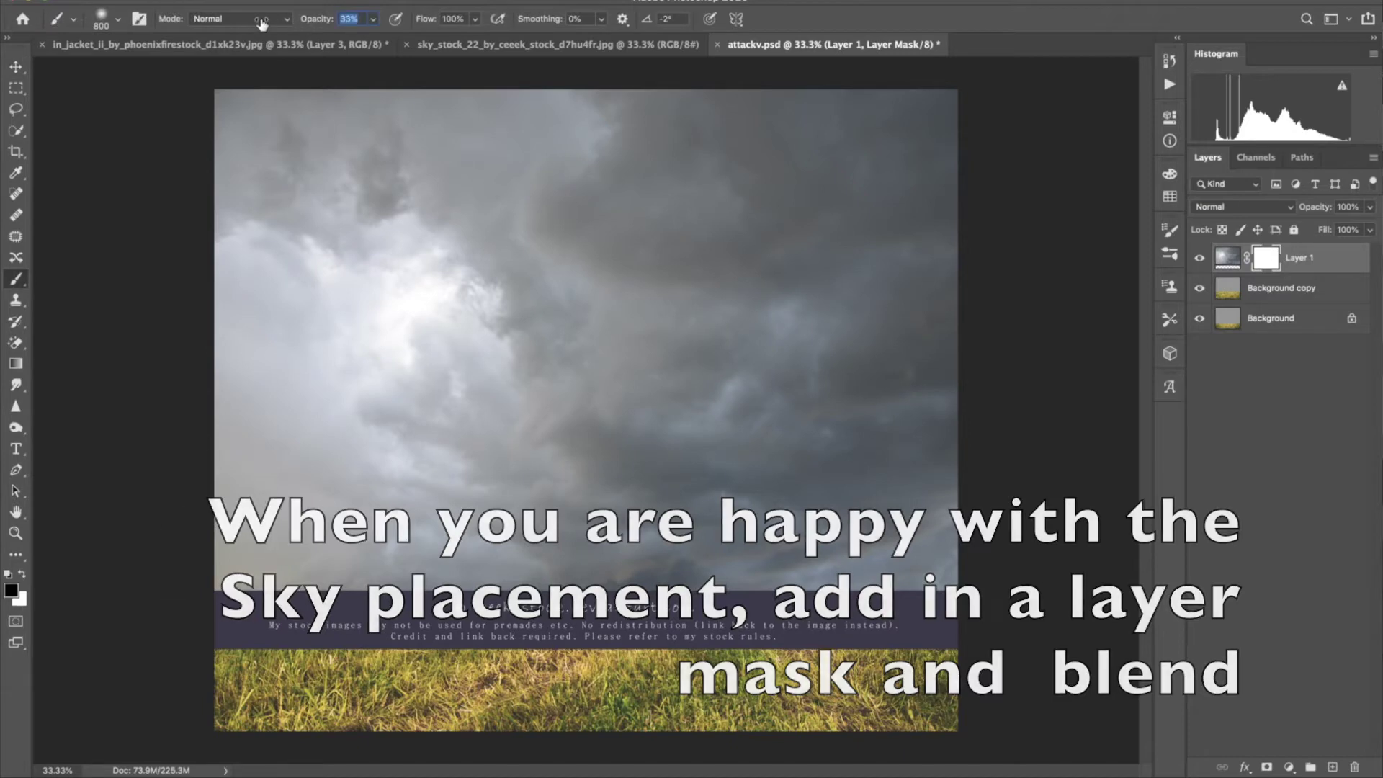
key("bracketright")
key("bracketright")
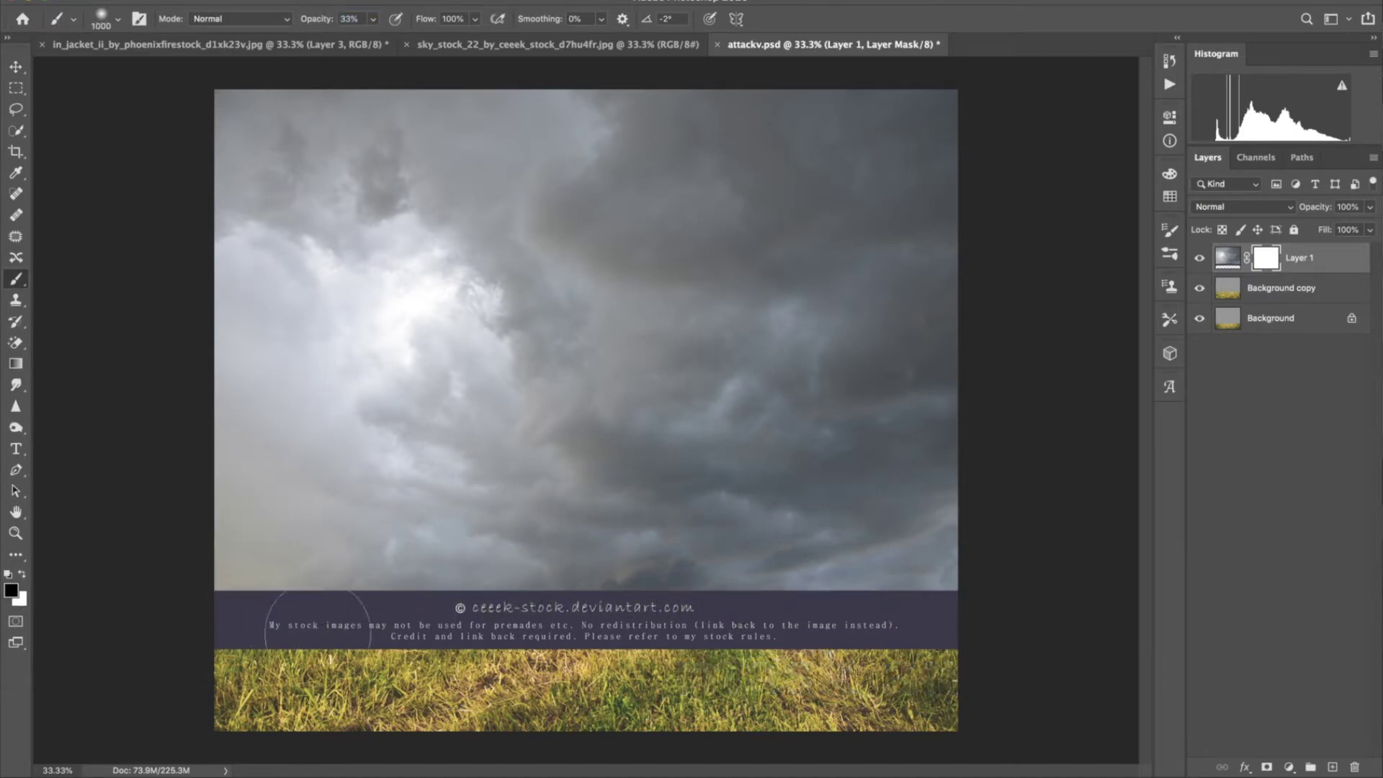
left_click_drag(212, 623, 1001, 621)
left_click_drag(191, 626, 1004, 633)
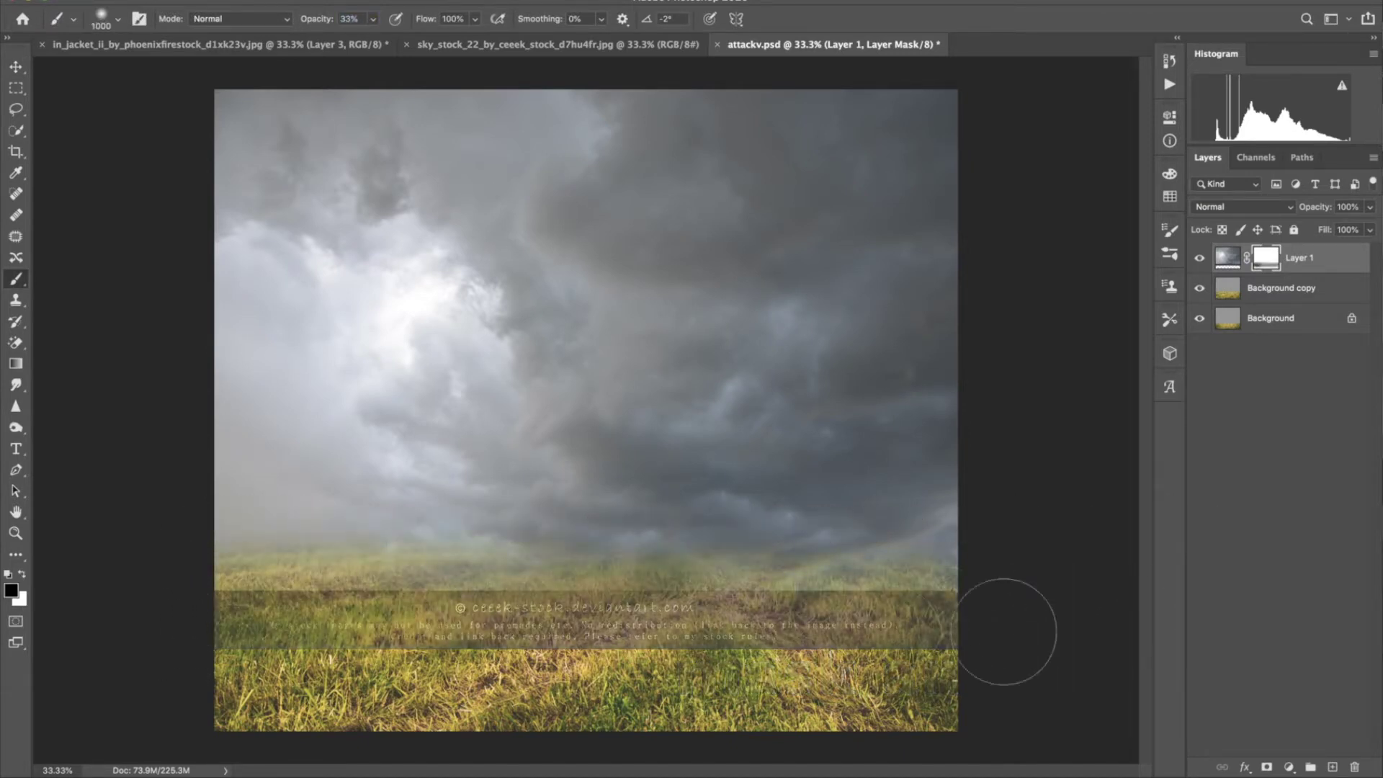
left_click_drag(191, 577, 1005, 626)
left_click_drag(929, 530, 662, 530)
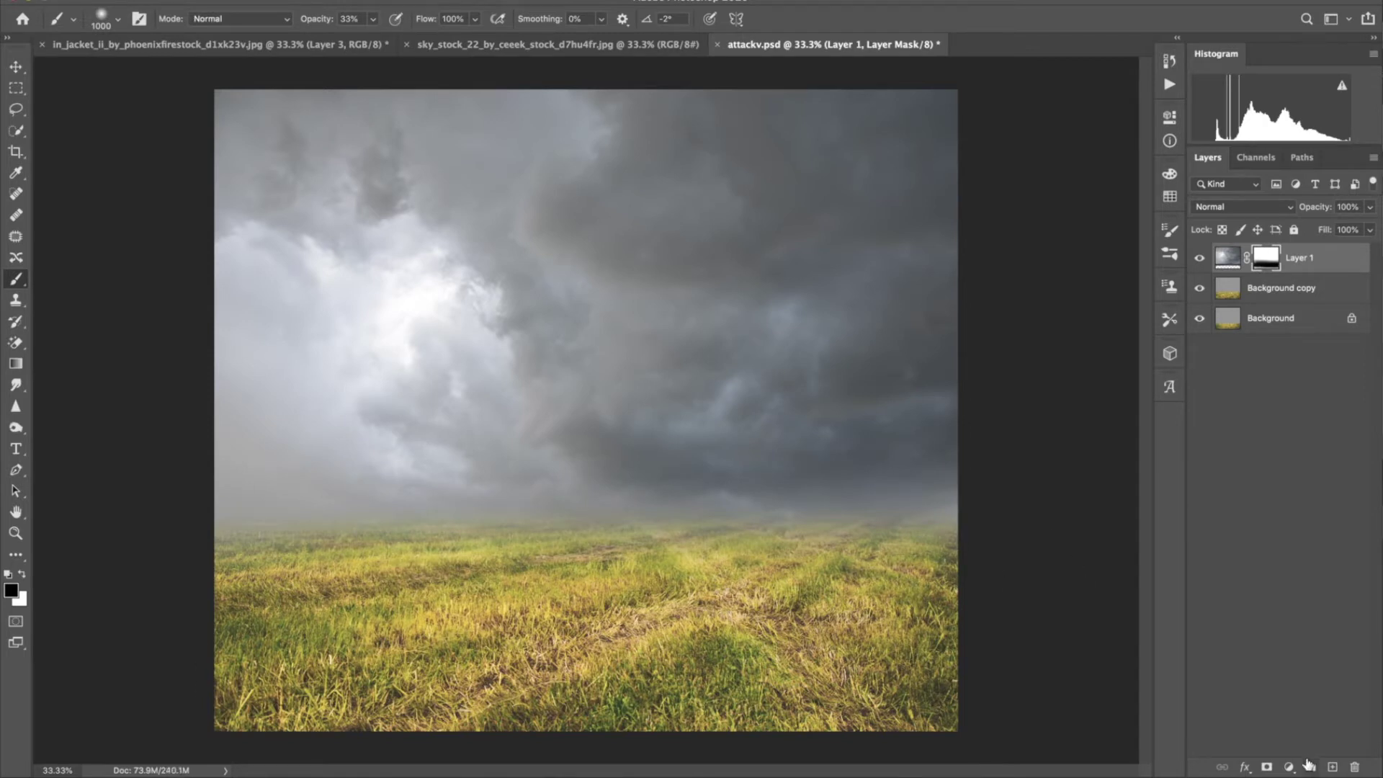
- Add a Curves layer with a point at 149/104 and black output 32, masked off the sky
left_click(1289, 766)
left_click(1305, 573)
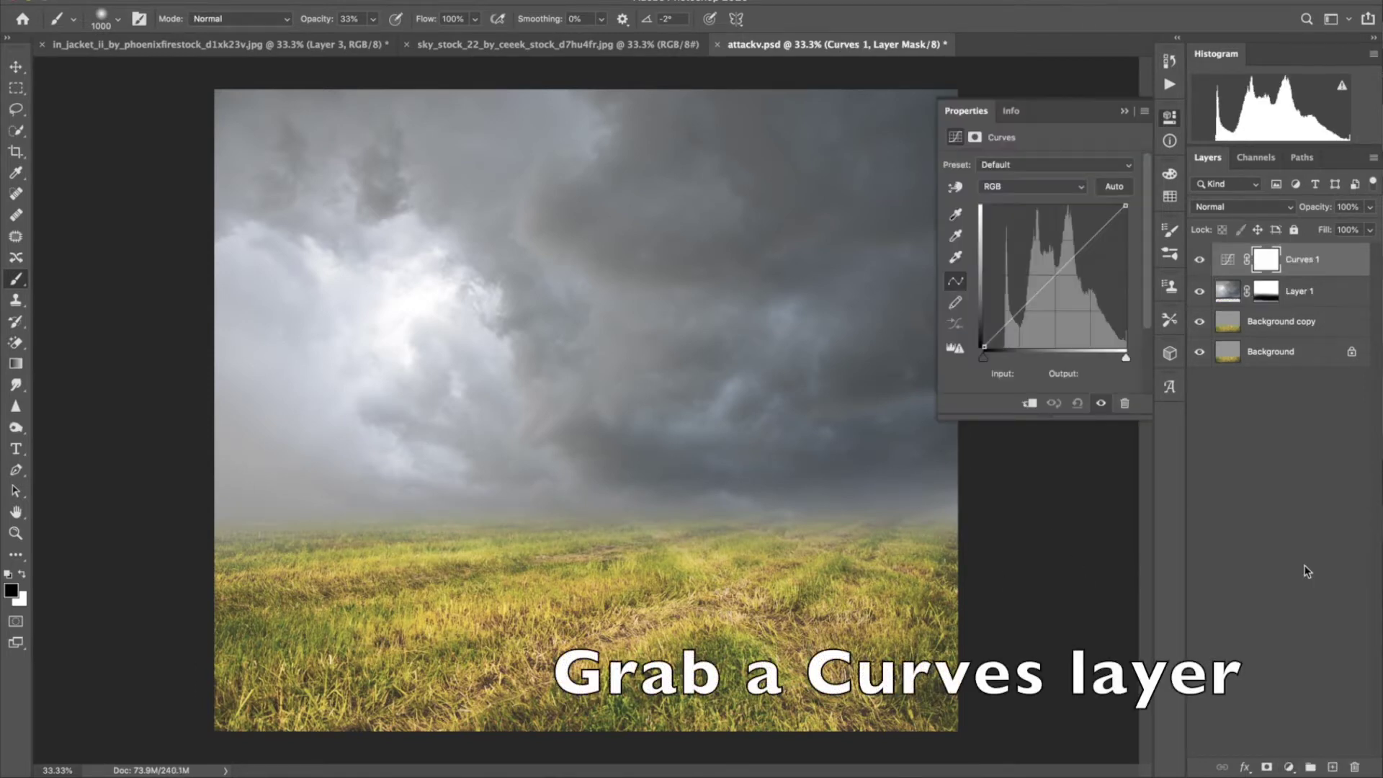
left_click(1055, 274)
left_click(1016, 374)
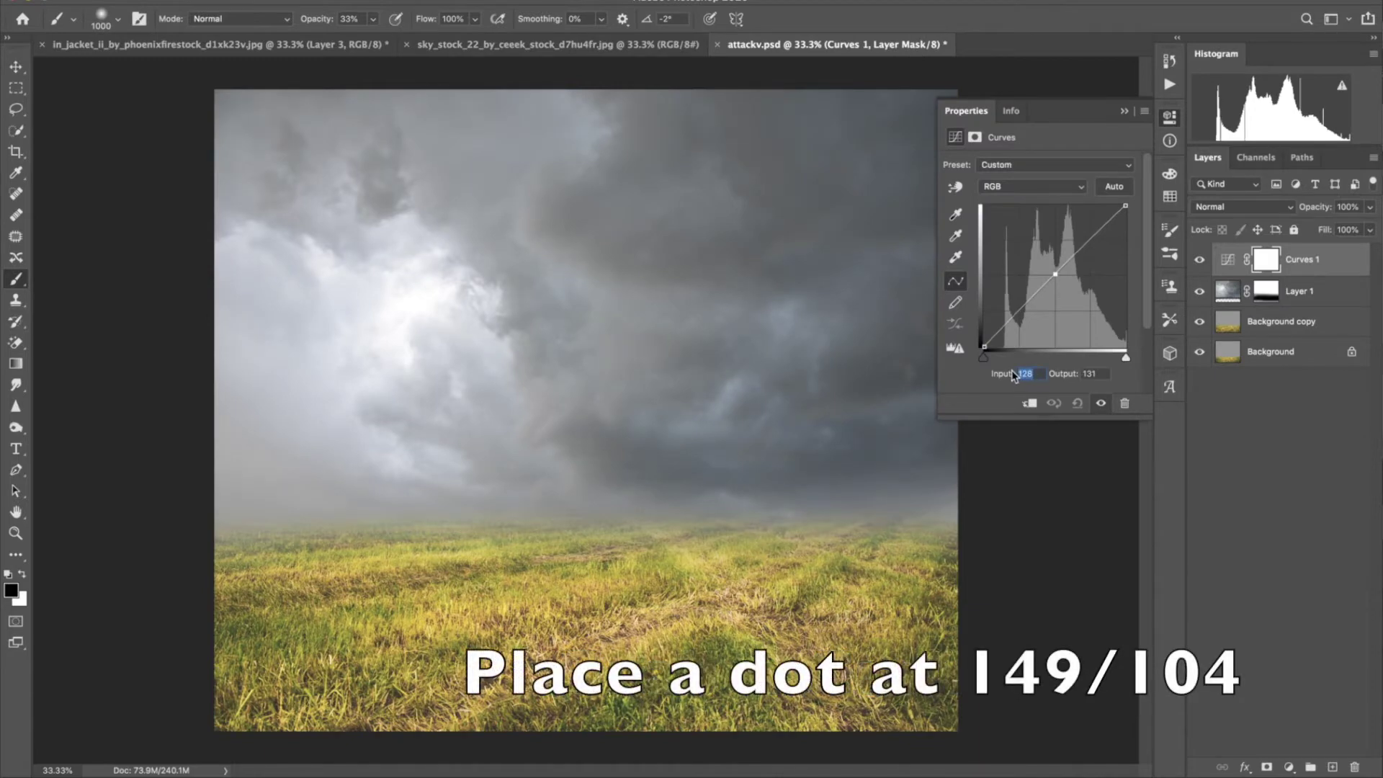
type("149")
key("Tab")
type("104")
left_click_drag(984, 346, 984, 328)
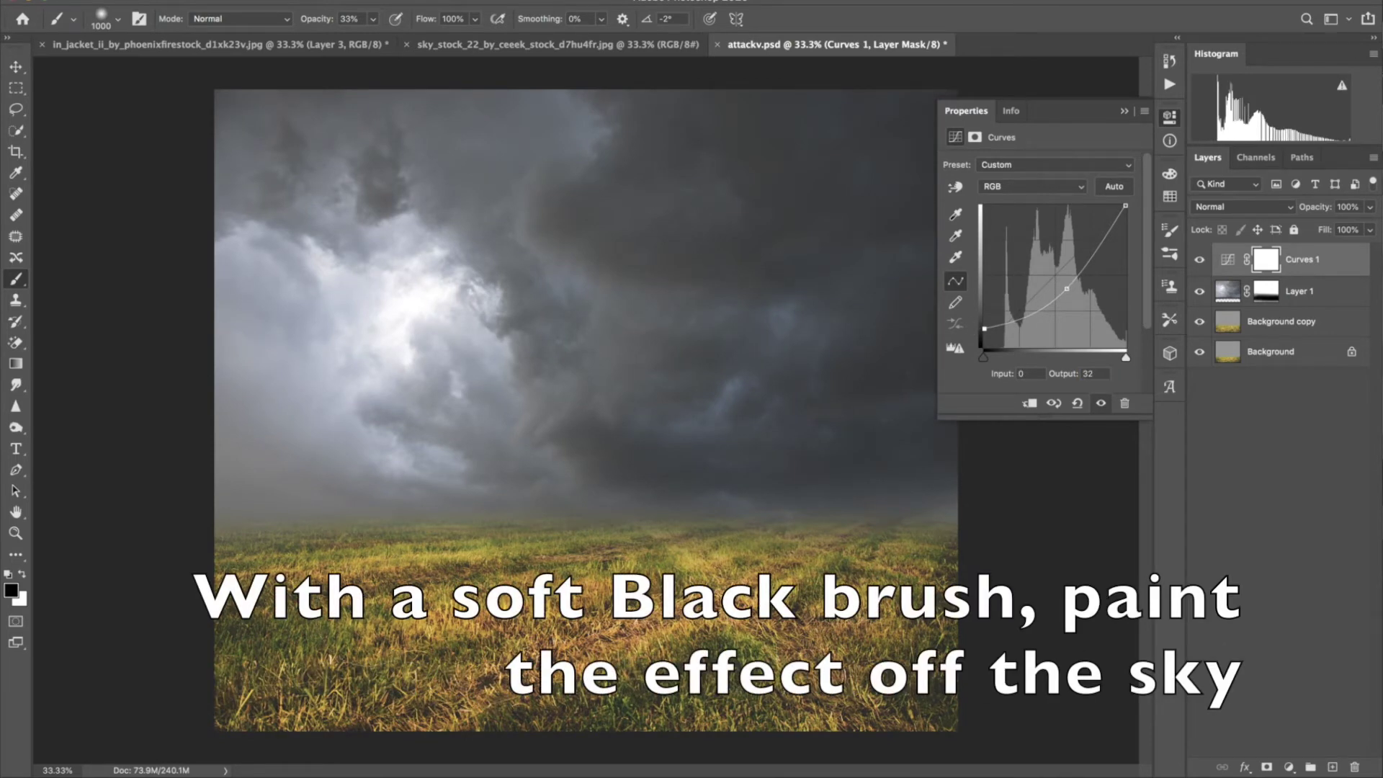
mouse_move(216, 139)
left_mouse_down()
mouse_move(874, 92)
mouse_move(926, 170)
mouse_move(878, 332)
mouse_move(729, 463)
mouse_move(216, 87)
mouse_move(920, 124)
mouse_move(576, 251)
mouse_move(580, 515)
left_mouse_up()
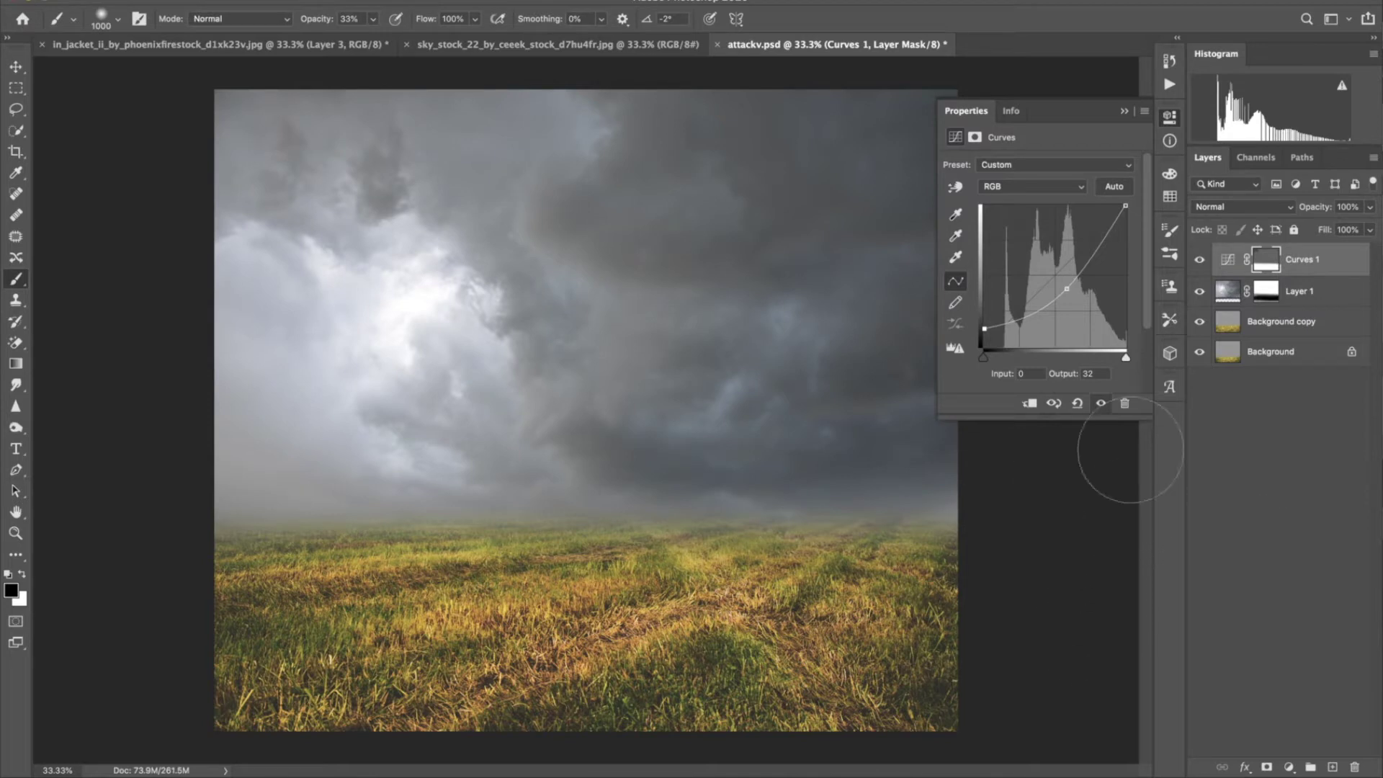
left_click(1332, 767)
- Set the foreground colour to grey
left_click(11, 591)
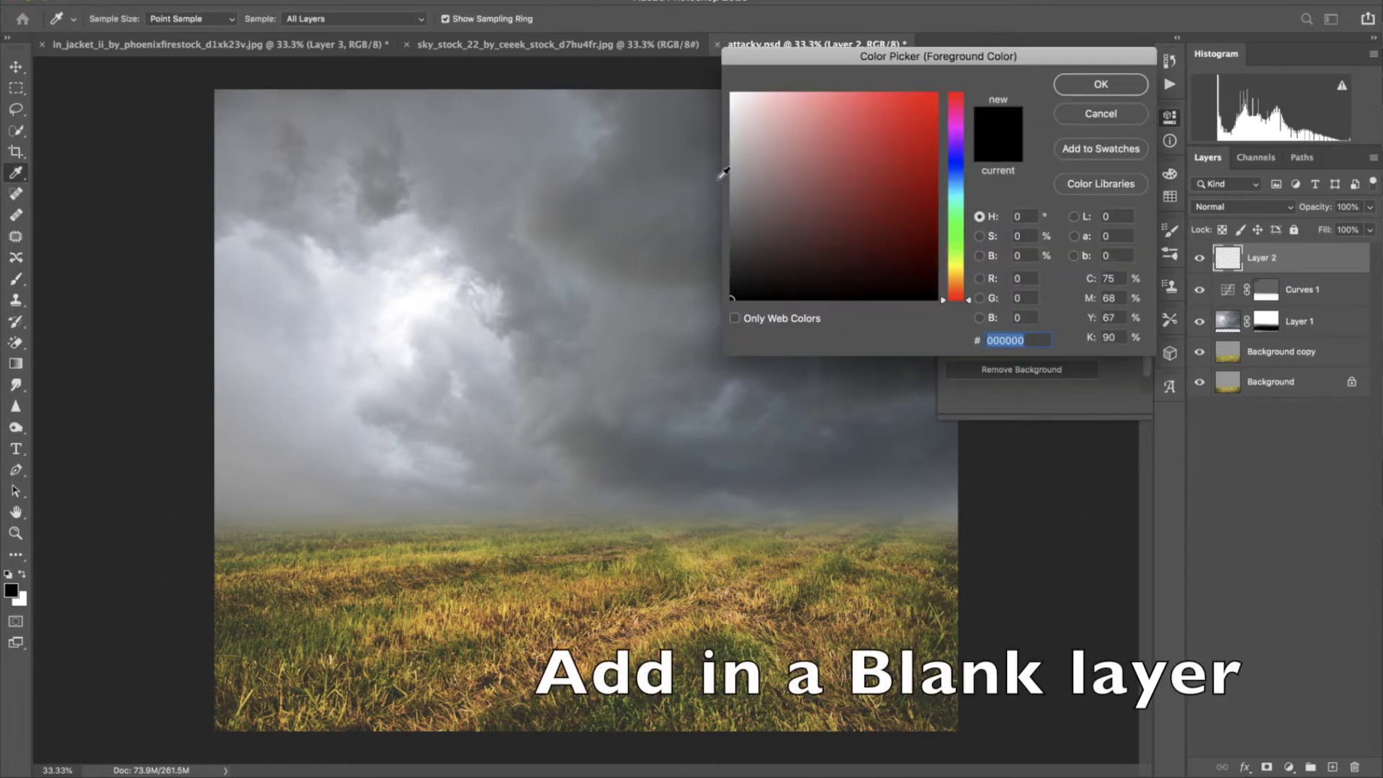
left_click(731, 172)
left_click(1101, 85)
- Paint the left and bottom edges with a low-opacity, 1700-size grey brush
left_click_drag(338, 20, 318, 22)
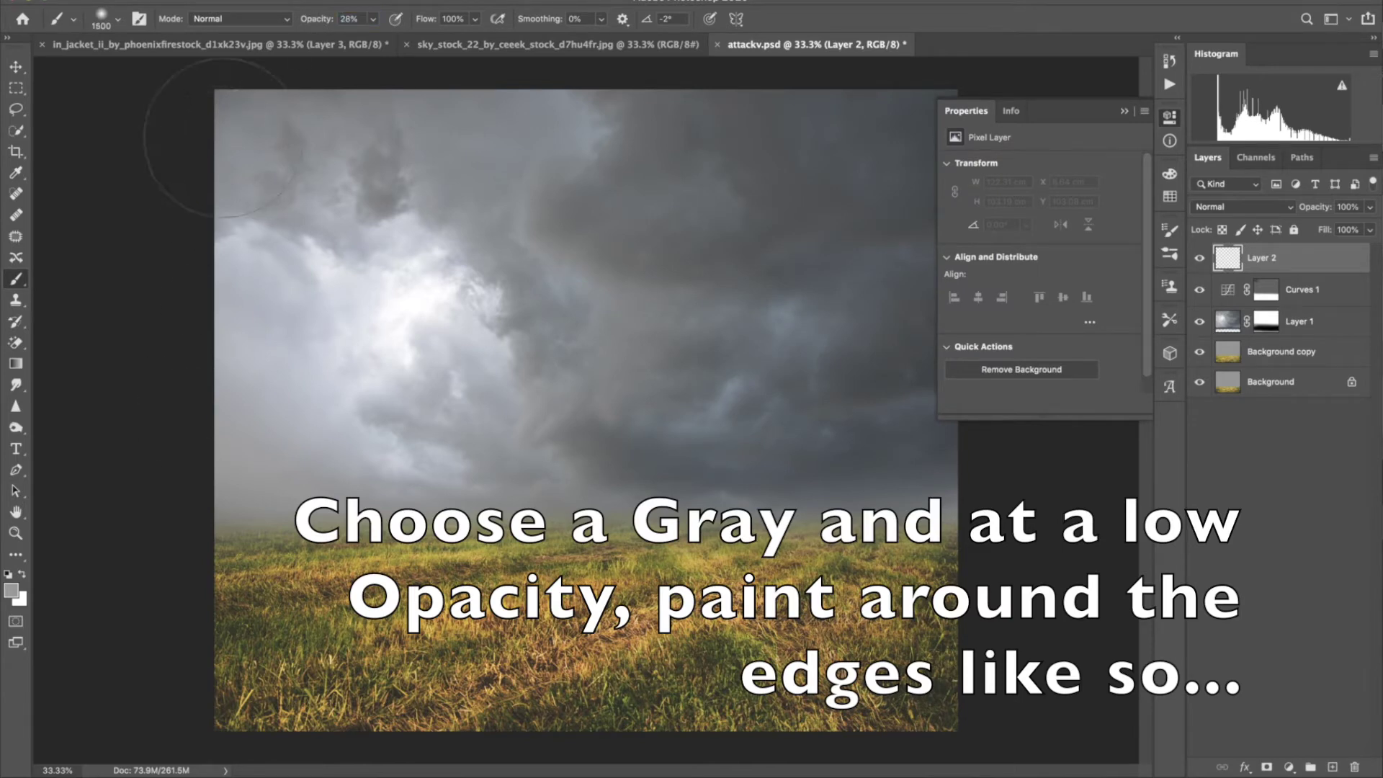
key("bracketright")
key("bracketright")
mouse_move(185, 617)
left_mouse_down()
mouse_move(994, 393)
mouse_move(929, 129)
left_mouse_up()
left_click_drag(525, 770, 930, 634)
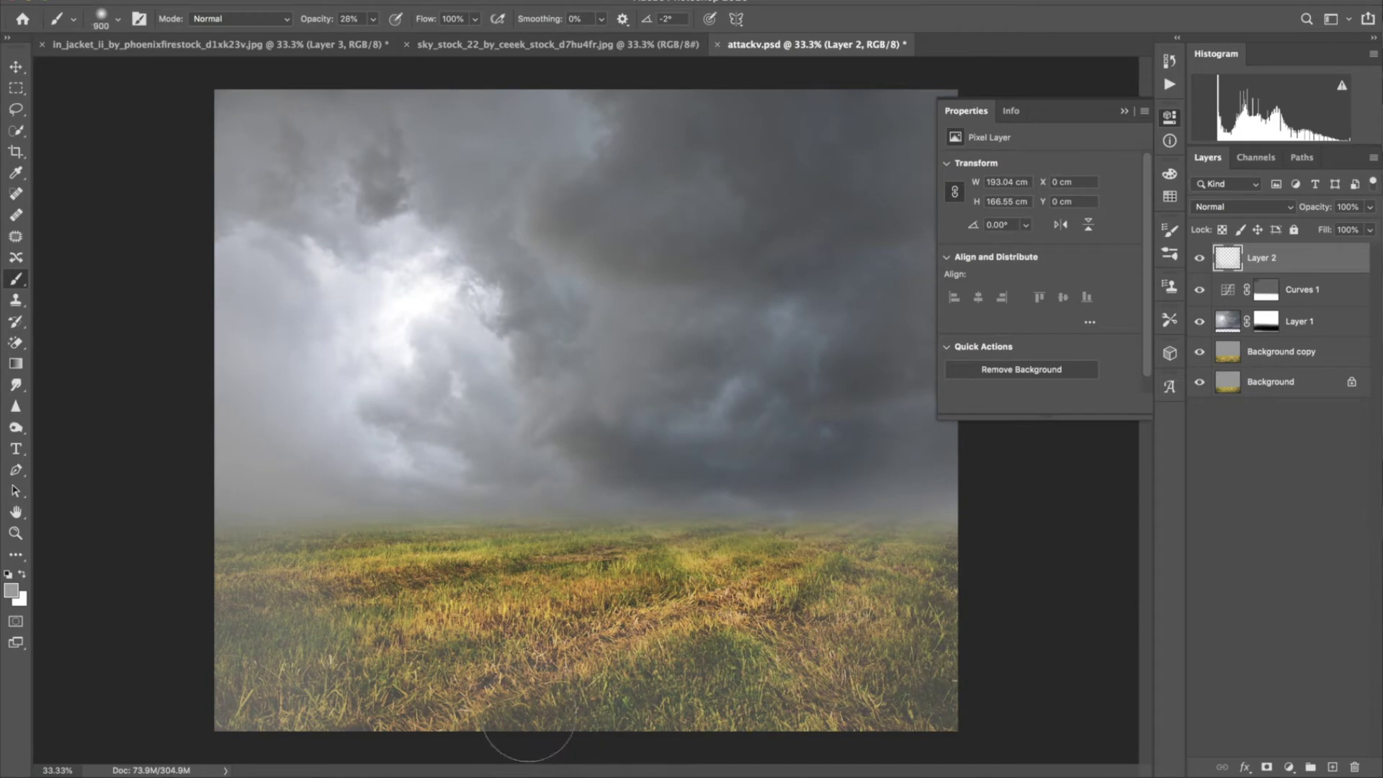
key("bracketleft")
key("bracketleft")
key("bracketleft")
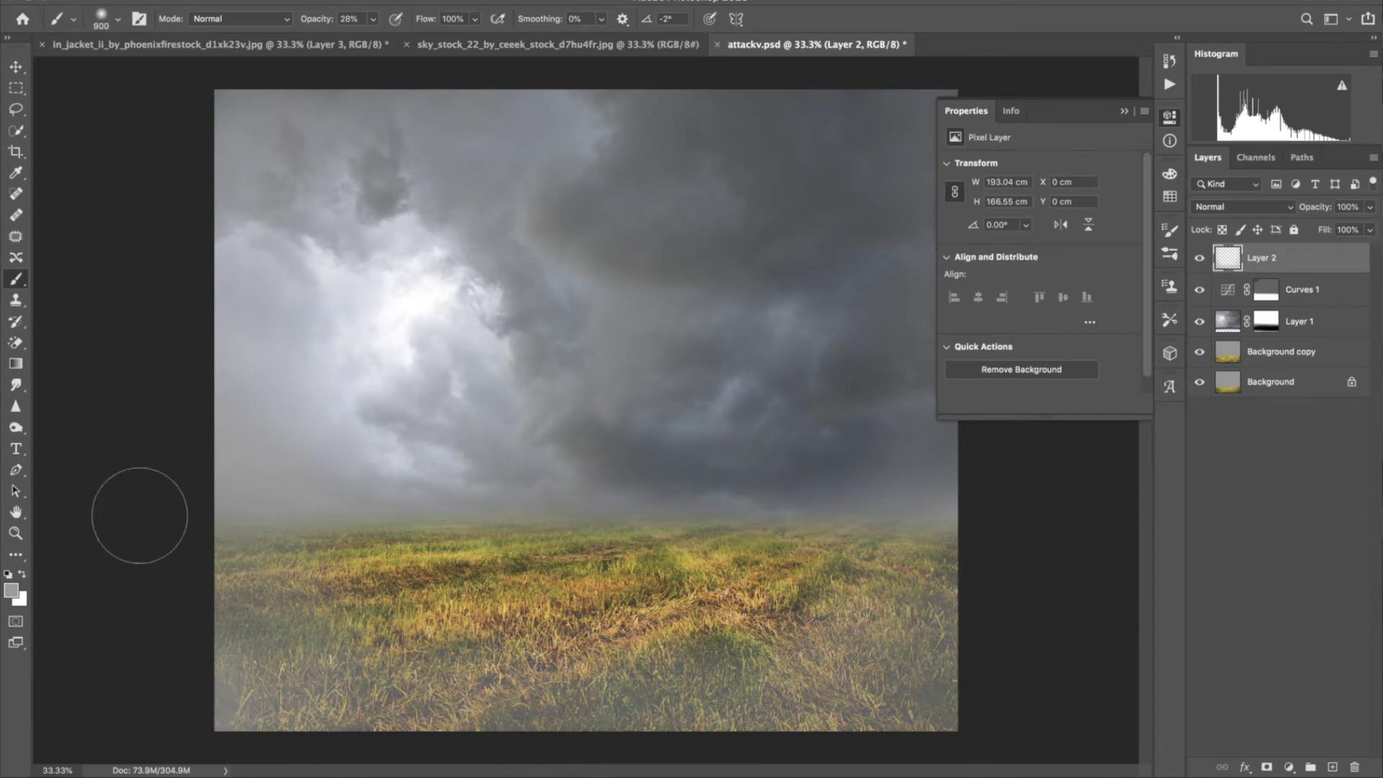
left_click(16, 68)
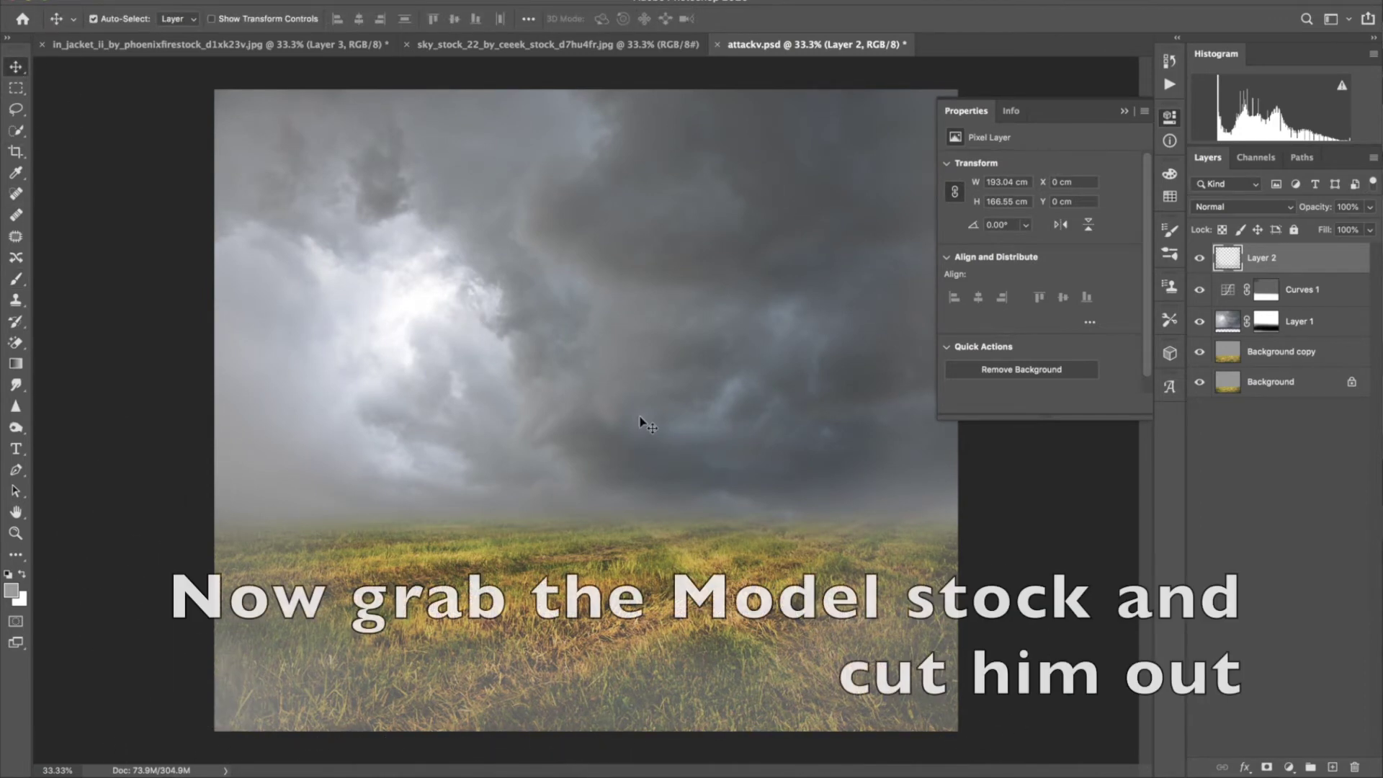
- Bring the cut-out man from in_jacket_ii into attackv.psd, shrink him and nudge him into place
left_click(270, 44)
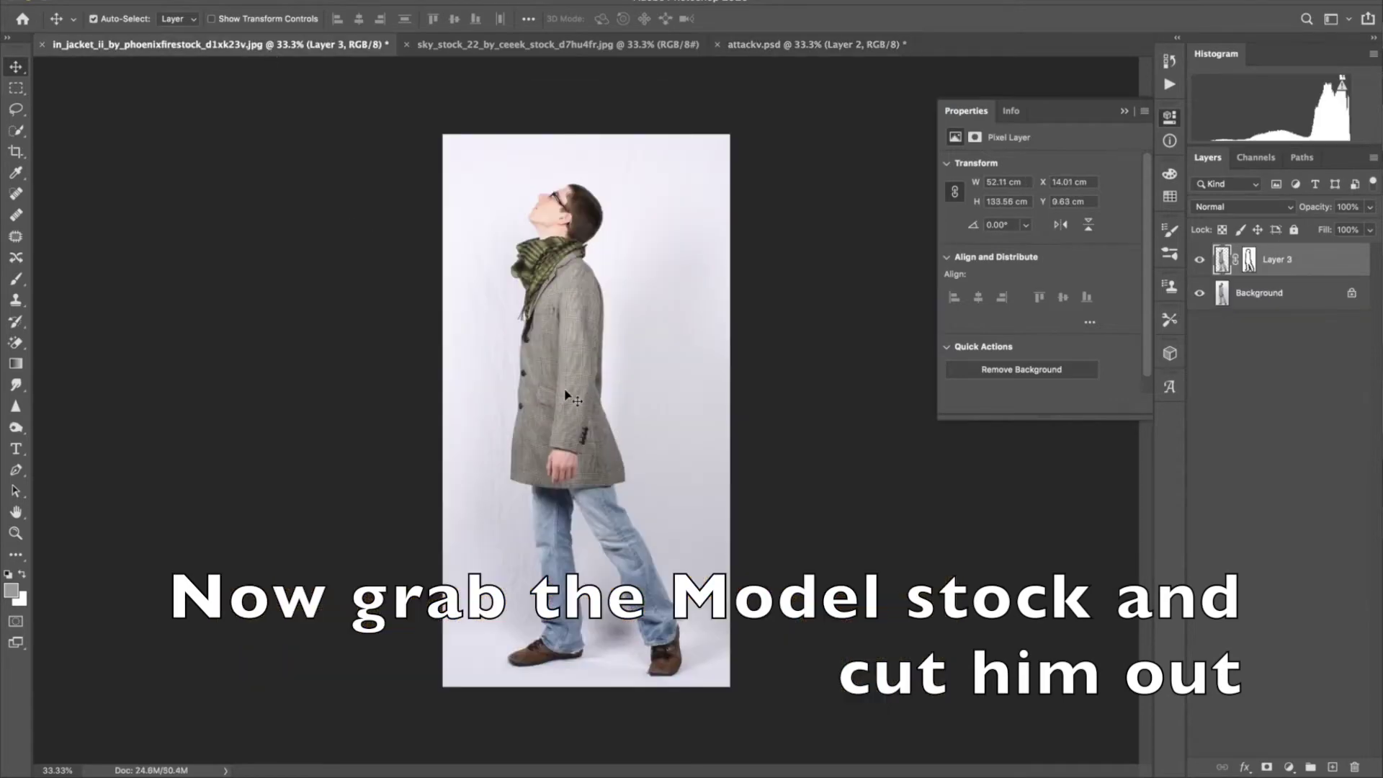
mouse_move(566, 395)
left_mouse_down()
mouse_move(561, 480)
mouse_move(544, 396)
left_mouse_up()
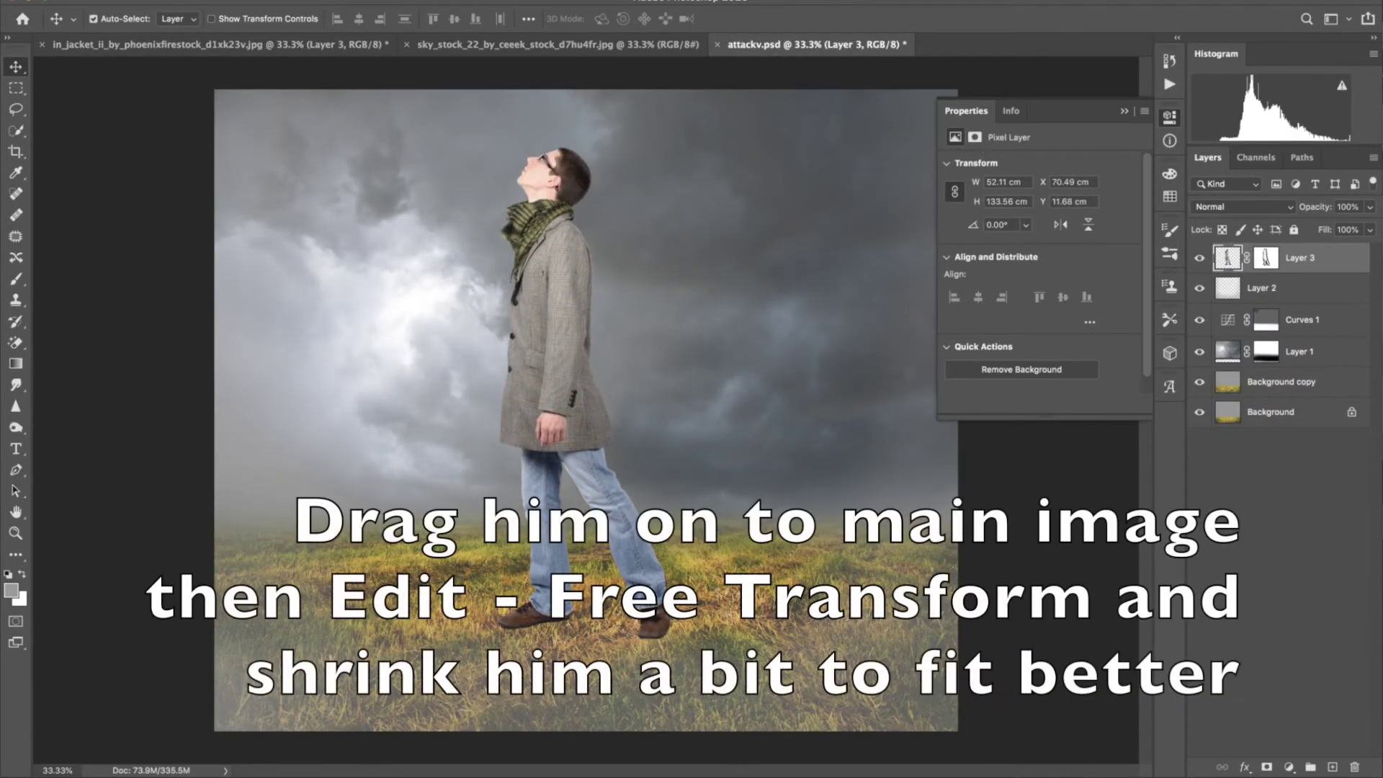
left_click(203, 339)
left_click_drag(483, 130, 522, 304)
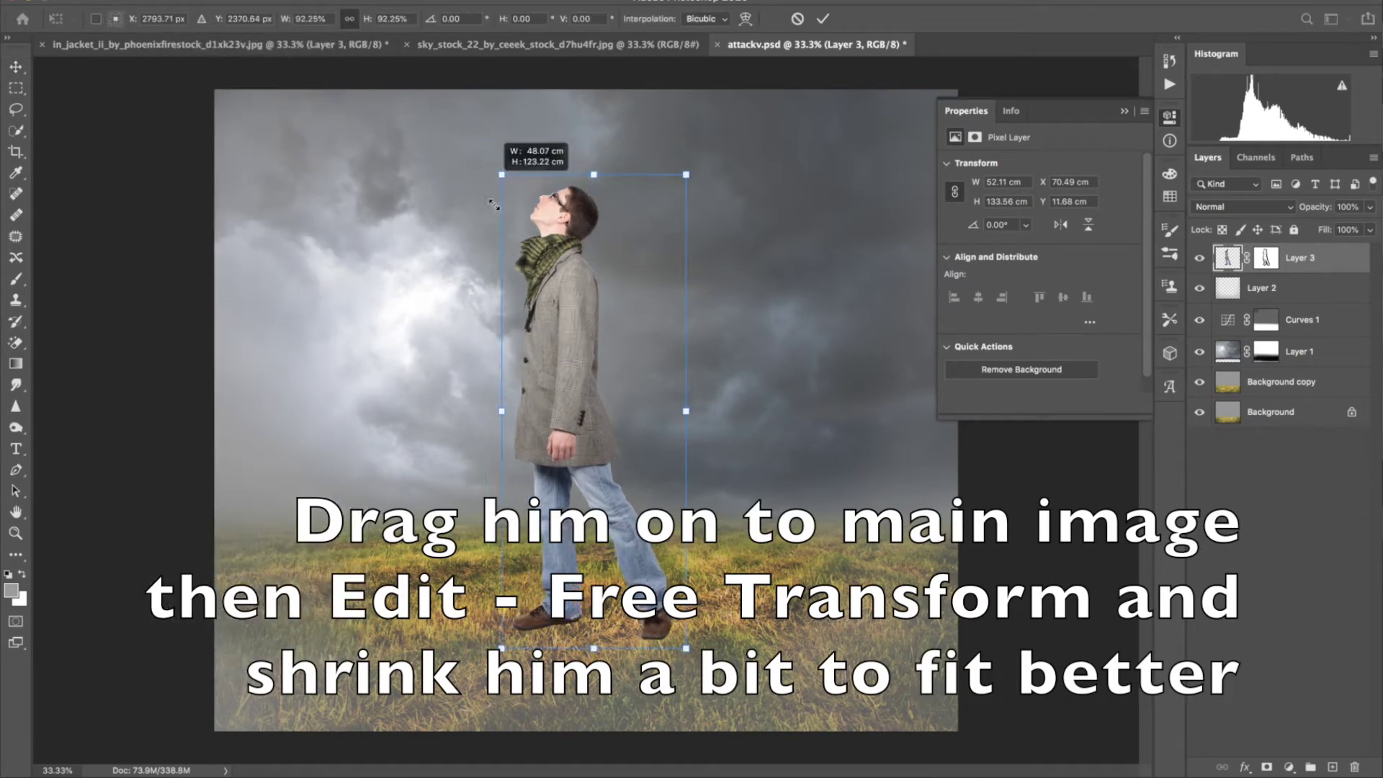
left_click_drag(597, 428, 598, 428)
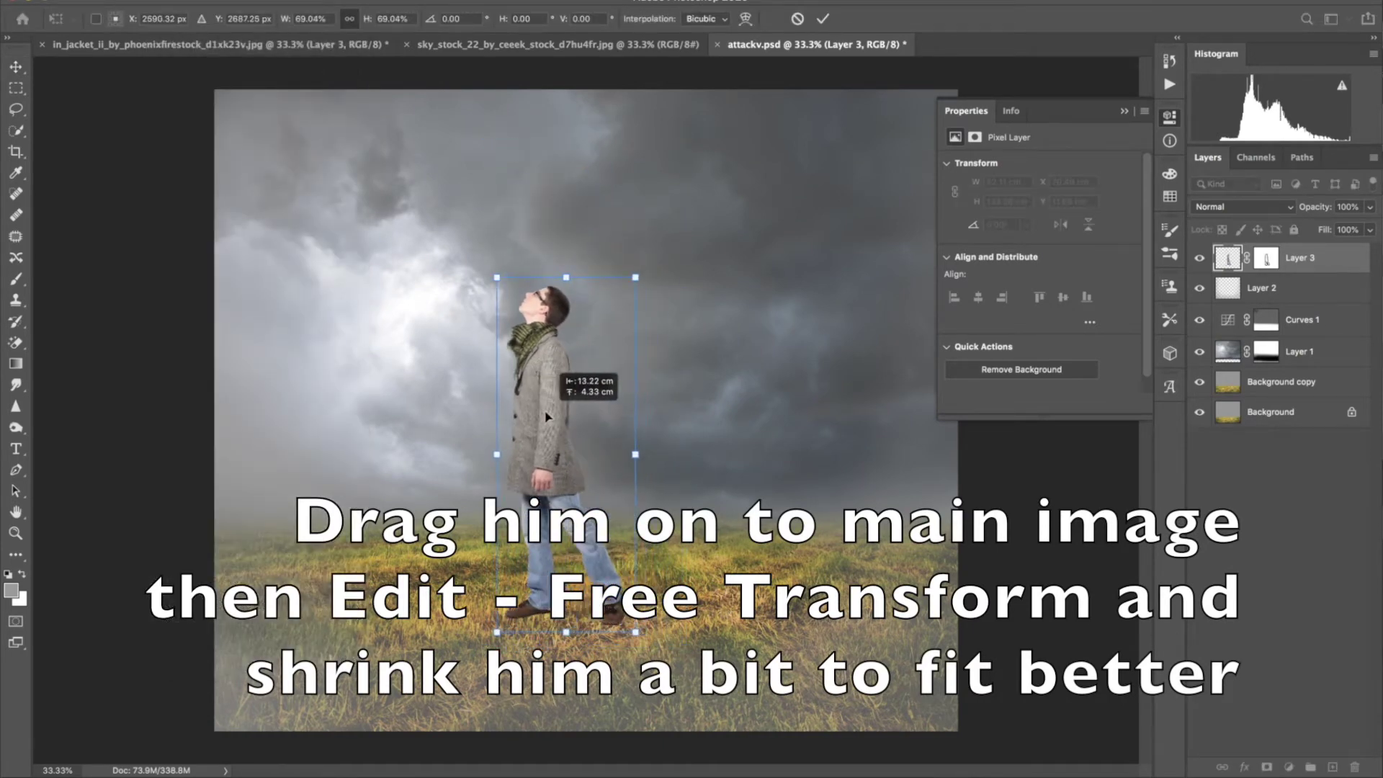
left_click_drag(598, 429, 597, 422)
left_click(823, 19)
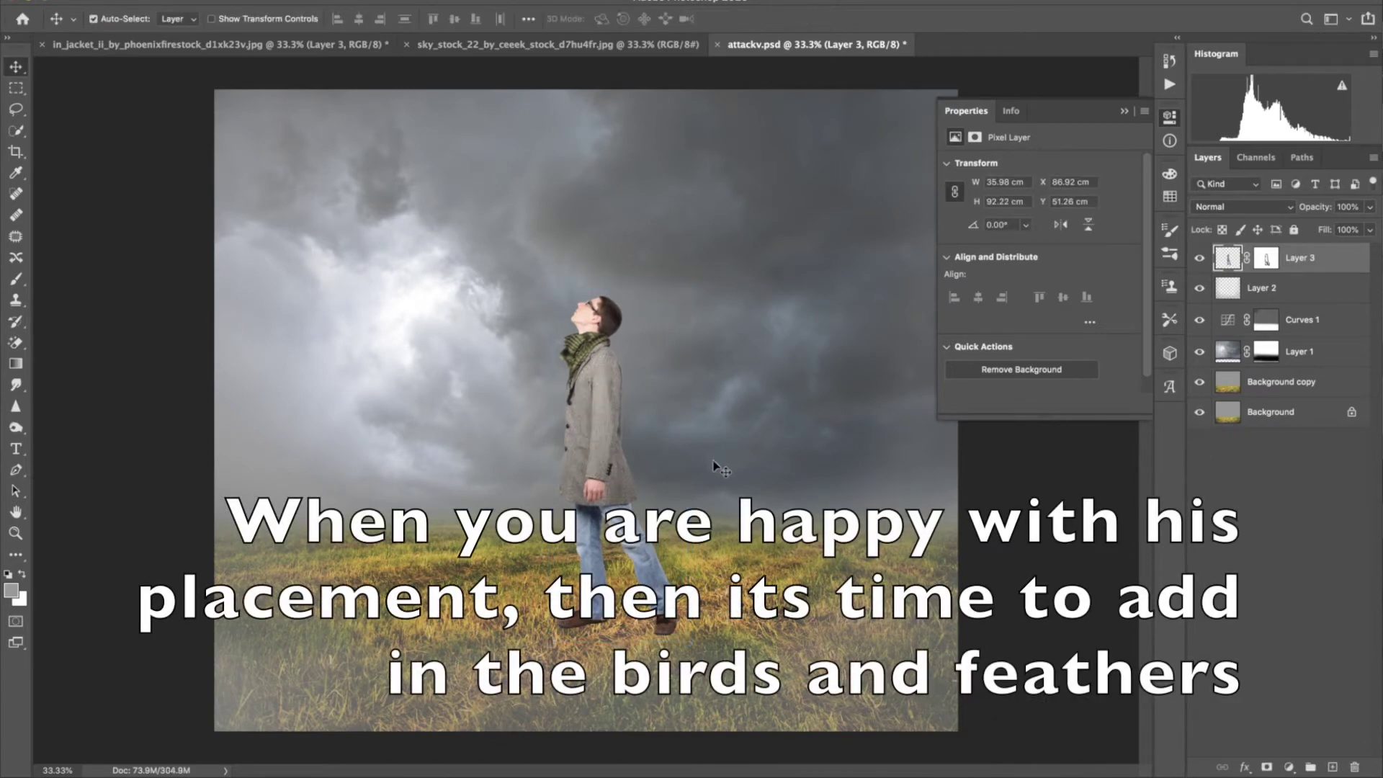
key("super+Tab")
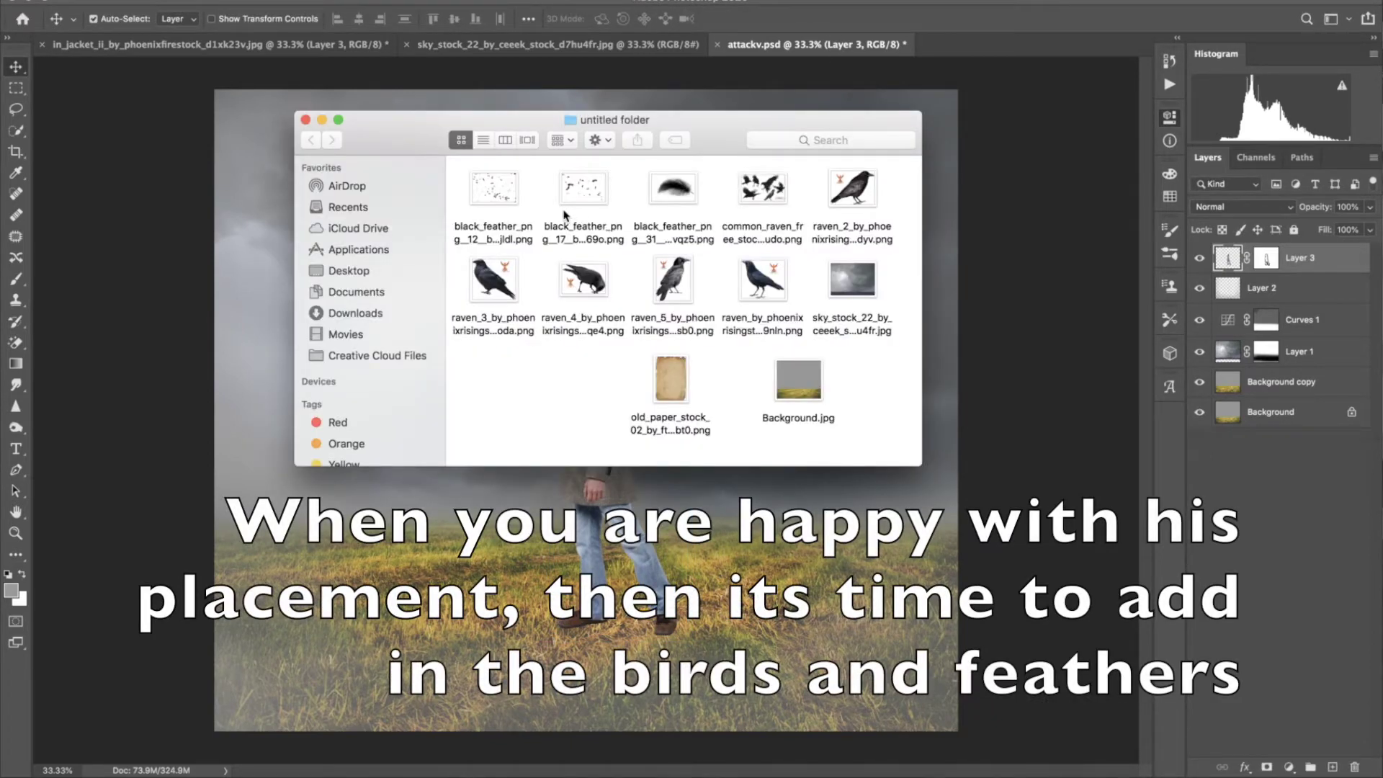
- Place the black-feather PNG, enlarge it to swirl across the whole scene, and add a layer mask
left_click_drag(493, 189, 536, 546)
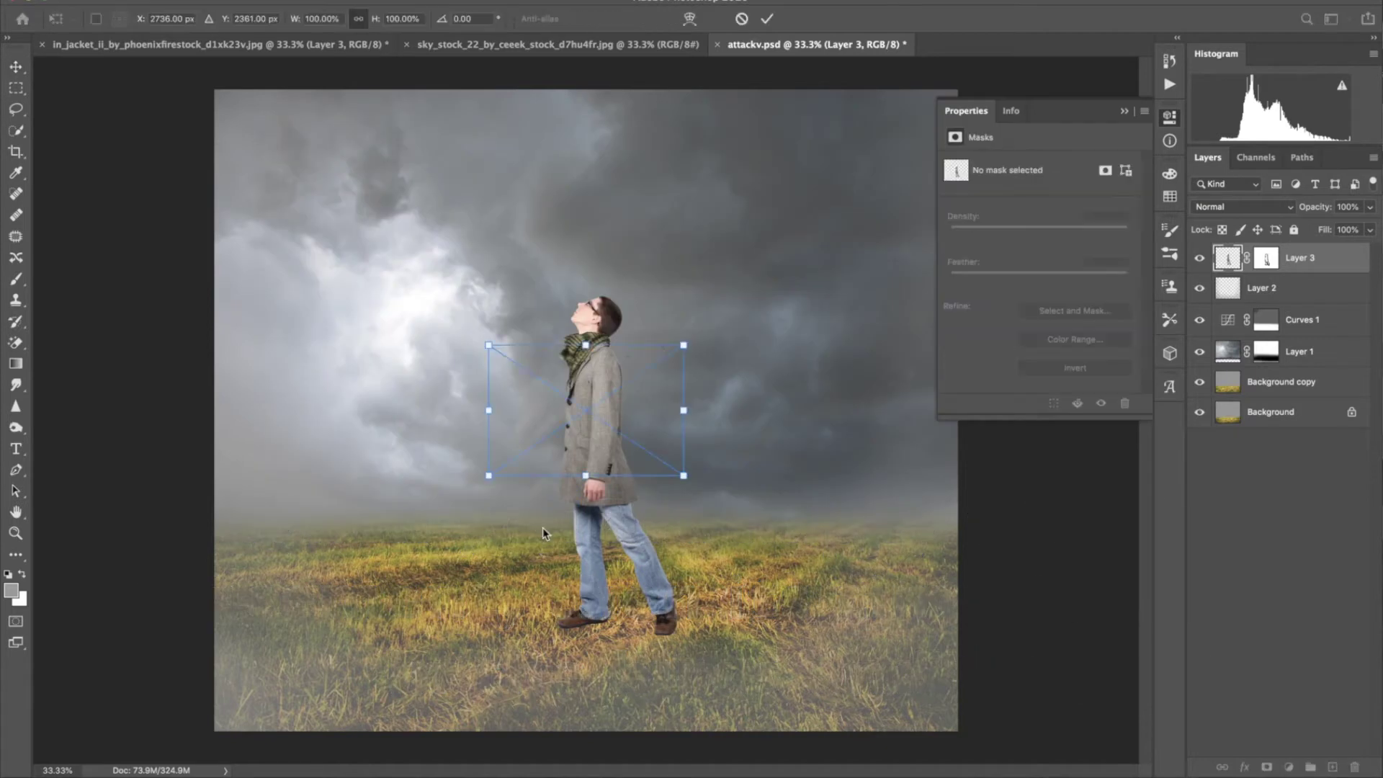
left_click_drag(591, 413, 317, 157)
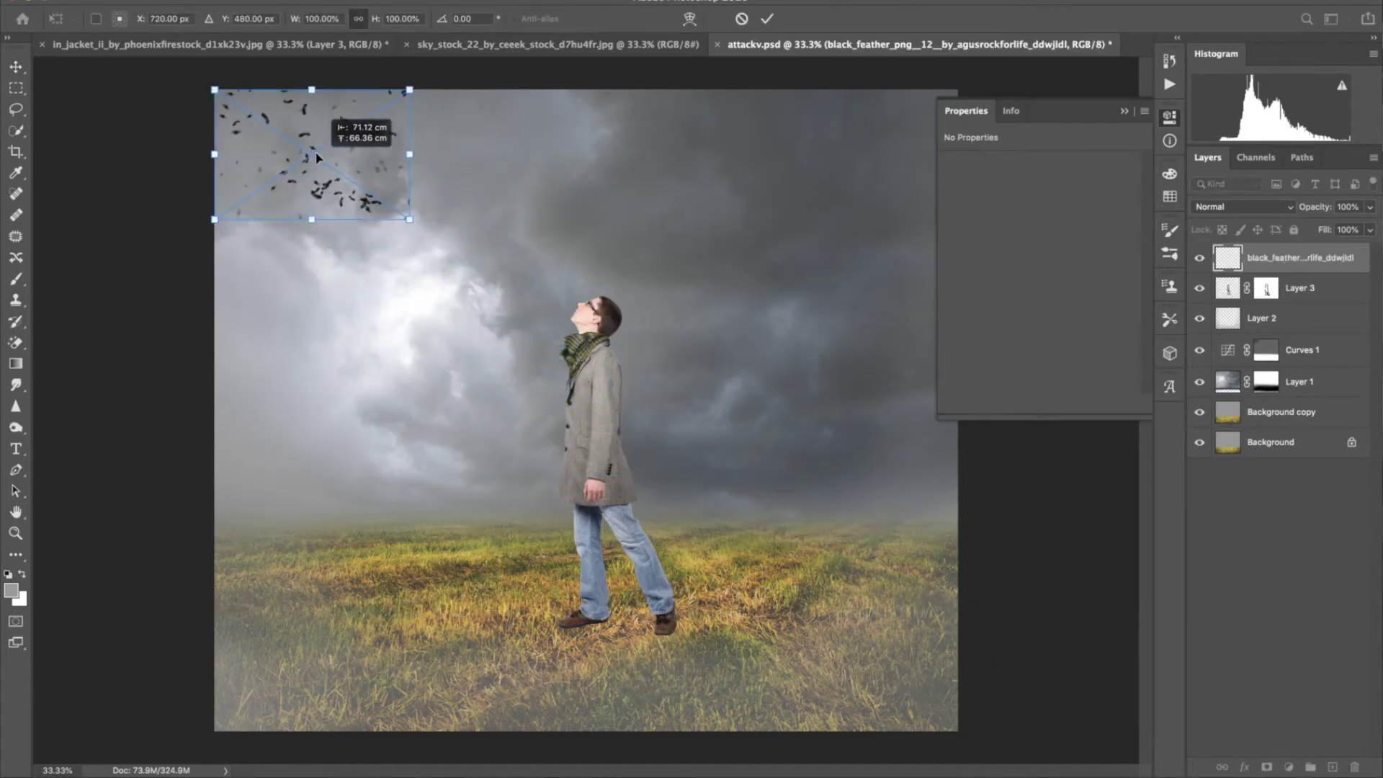
left_click_drag(410, 219, 944, 624)
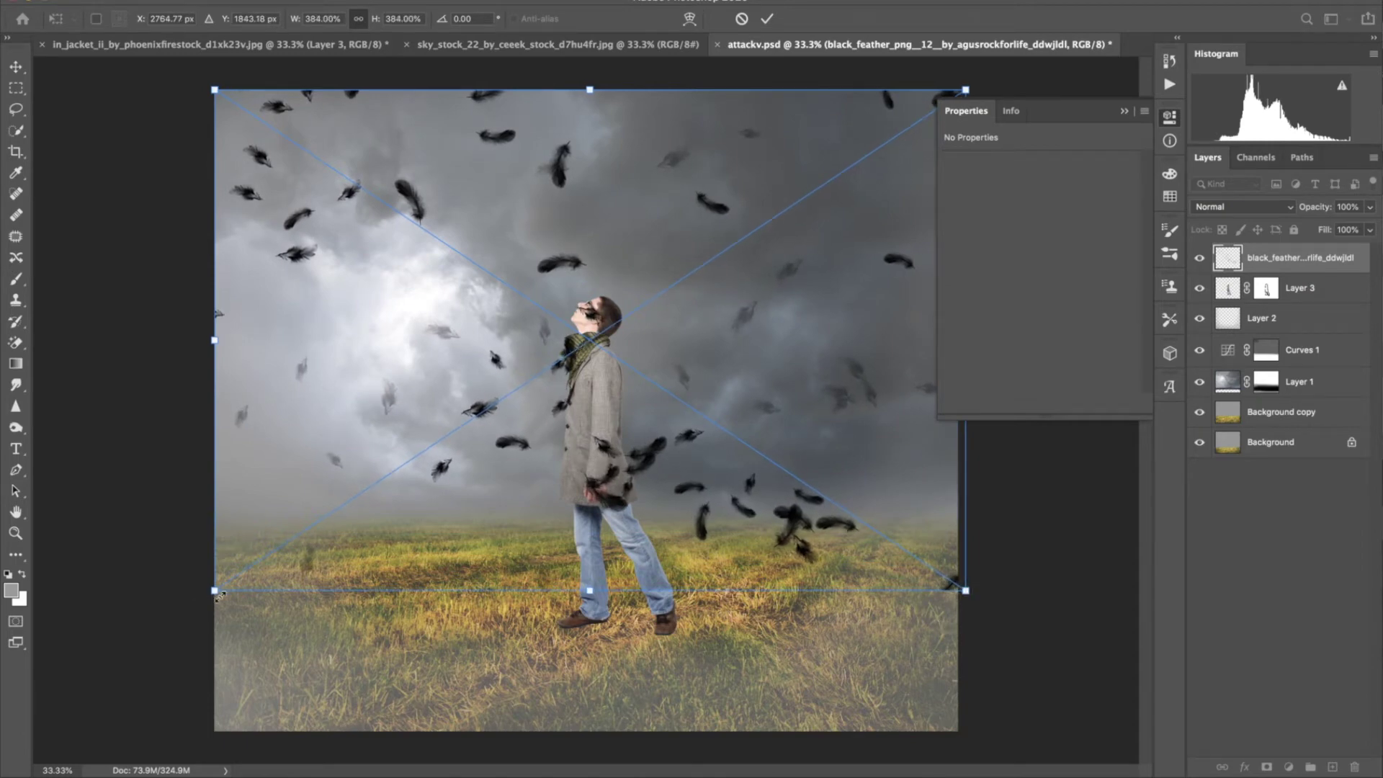
left_click_drag(216, 592, 58, 706)
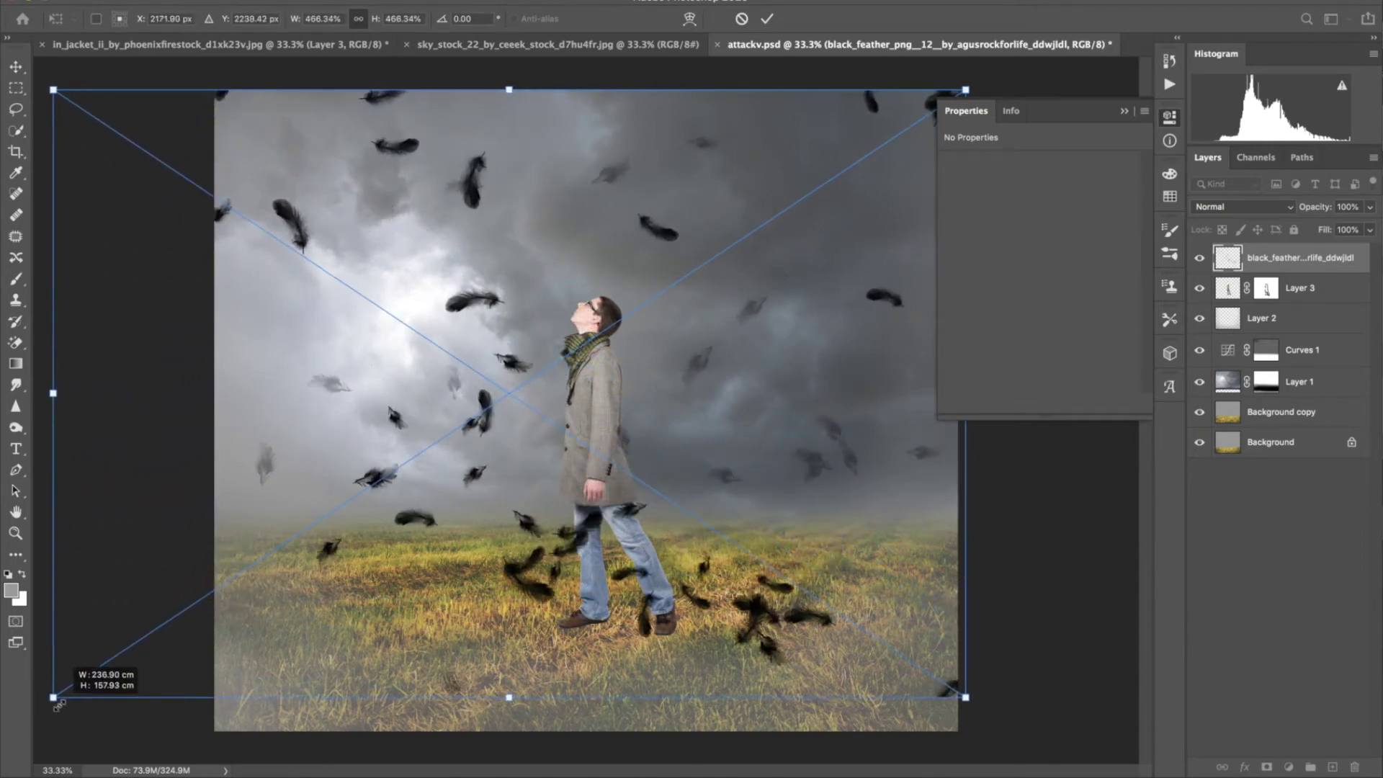
left_click_drag(965, 697, 1016, 731)
left_click_drag(721, 586, 851, 529)
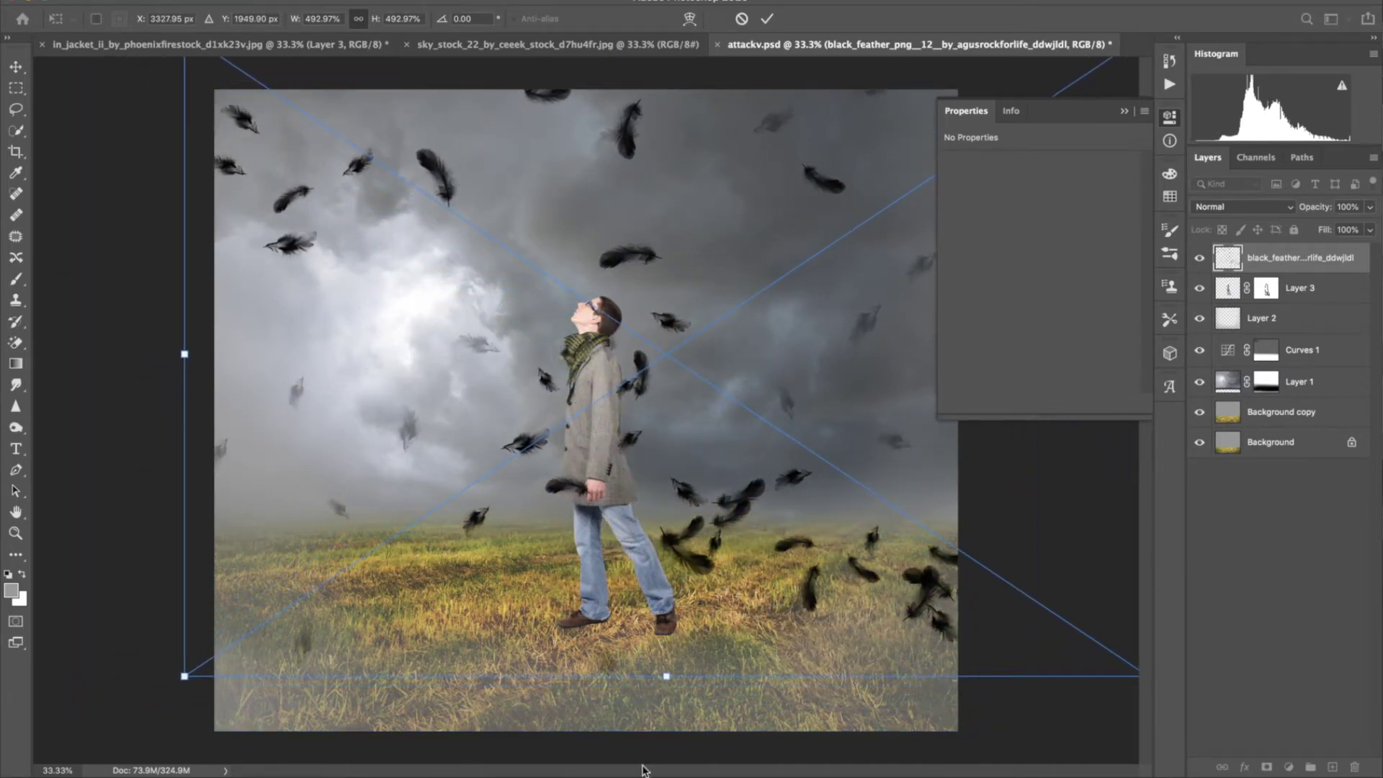
key("ctrl+minus")
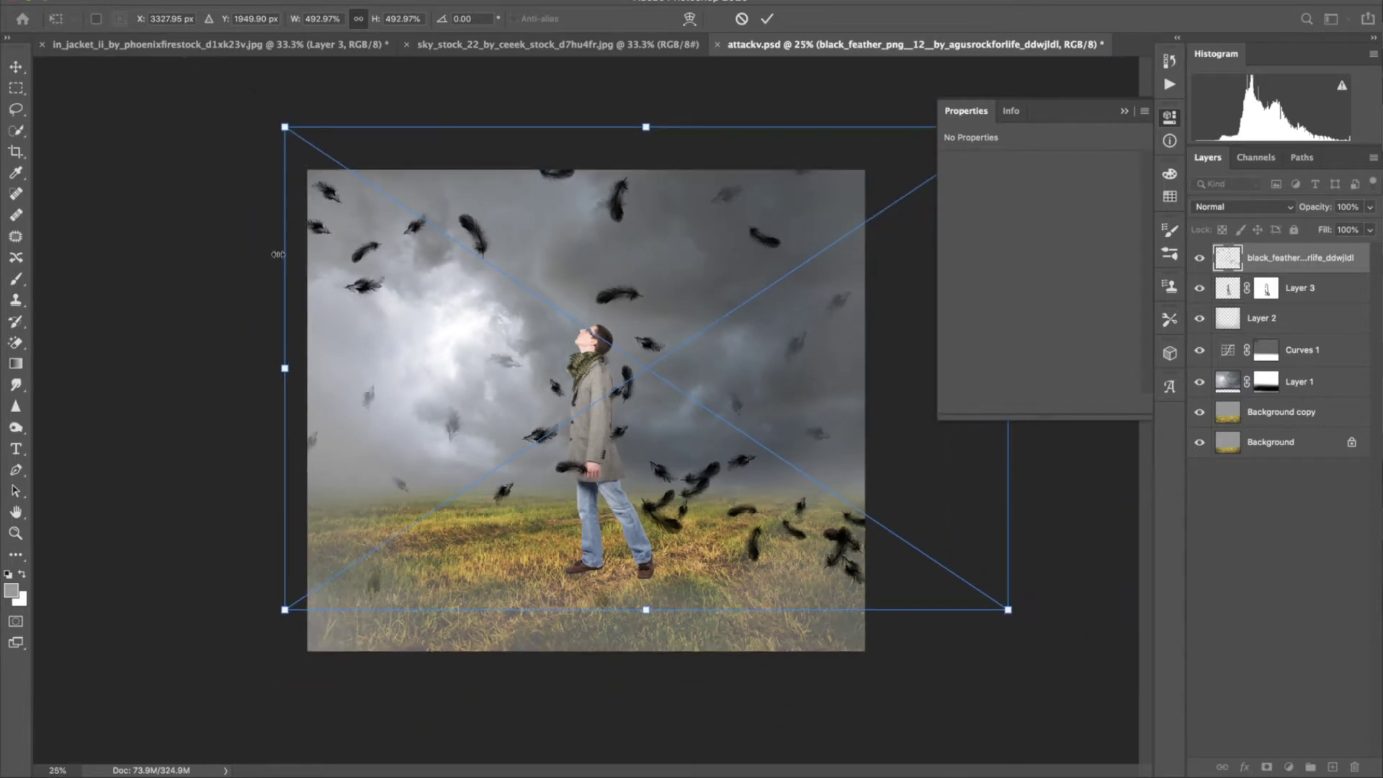
left_click_drag(284, 126, 307, 142)
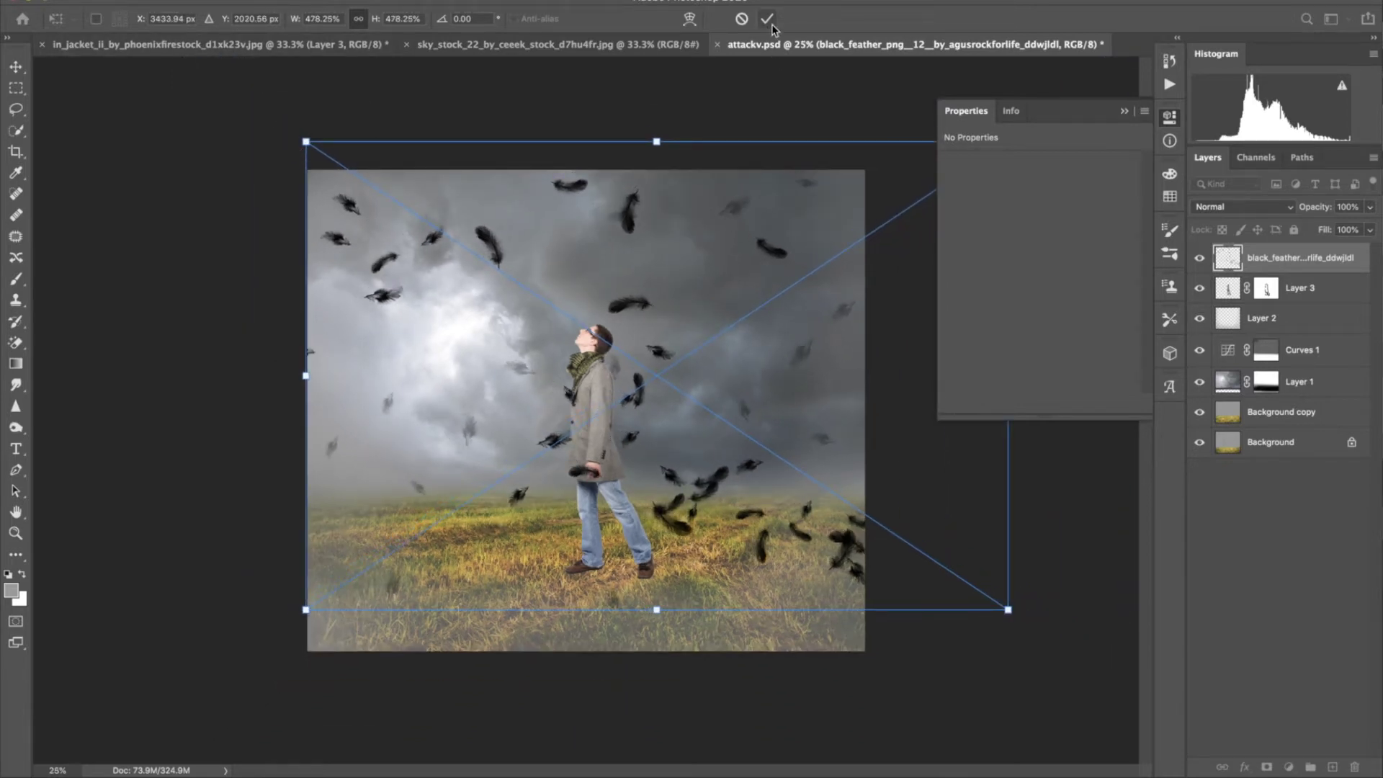
key("Return")
left_click(1266, 767)
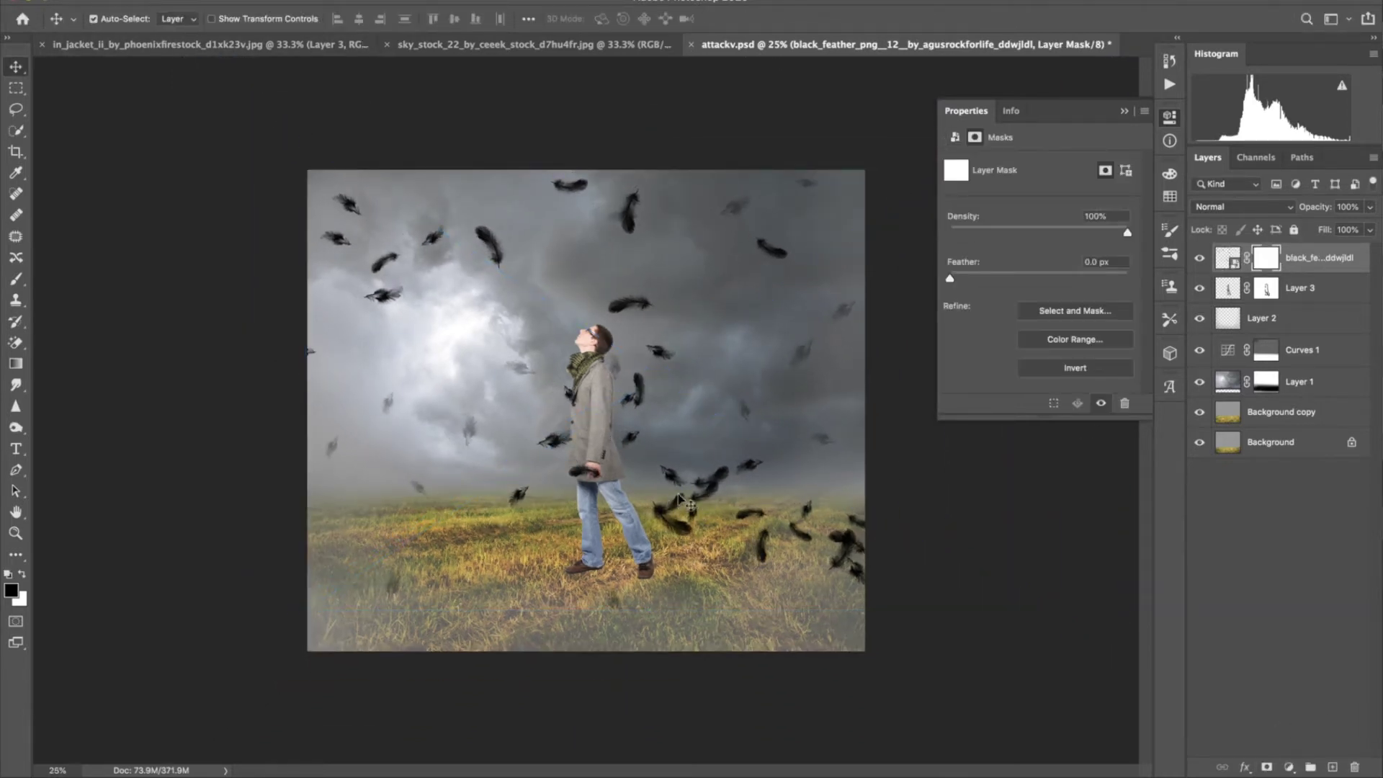
- Mask away the feathers near the man's legs and in the lower-right field
key("ctrl+plus")
key("ctrl+plus")
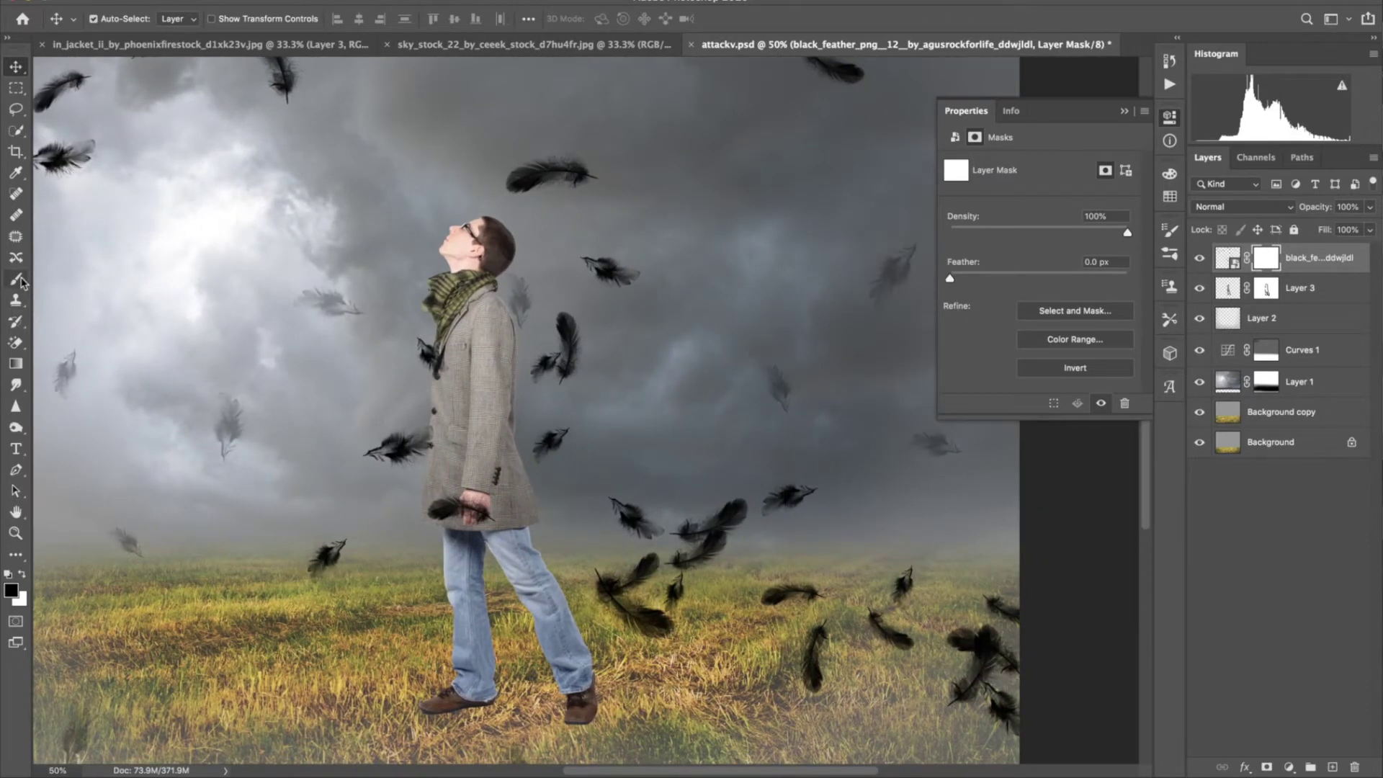
left_click(18, 281)
key("bracketleft")
key("bracketleft")
key("bracketleft")
key("bracketleft")
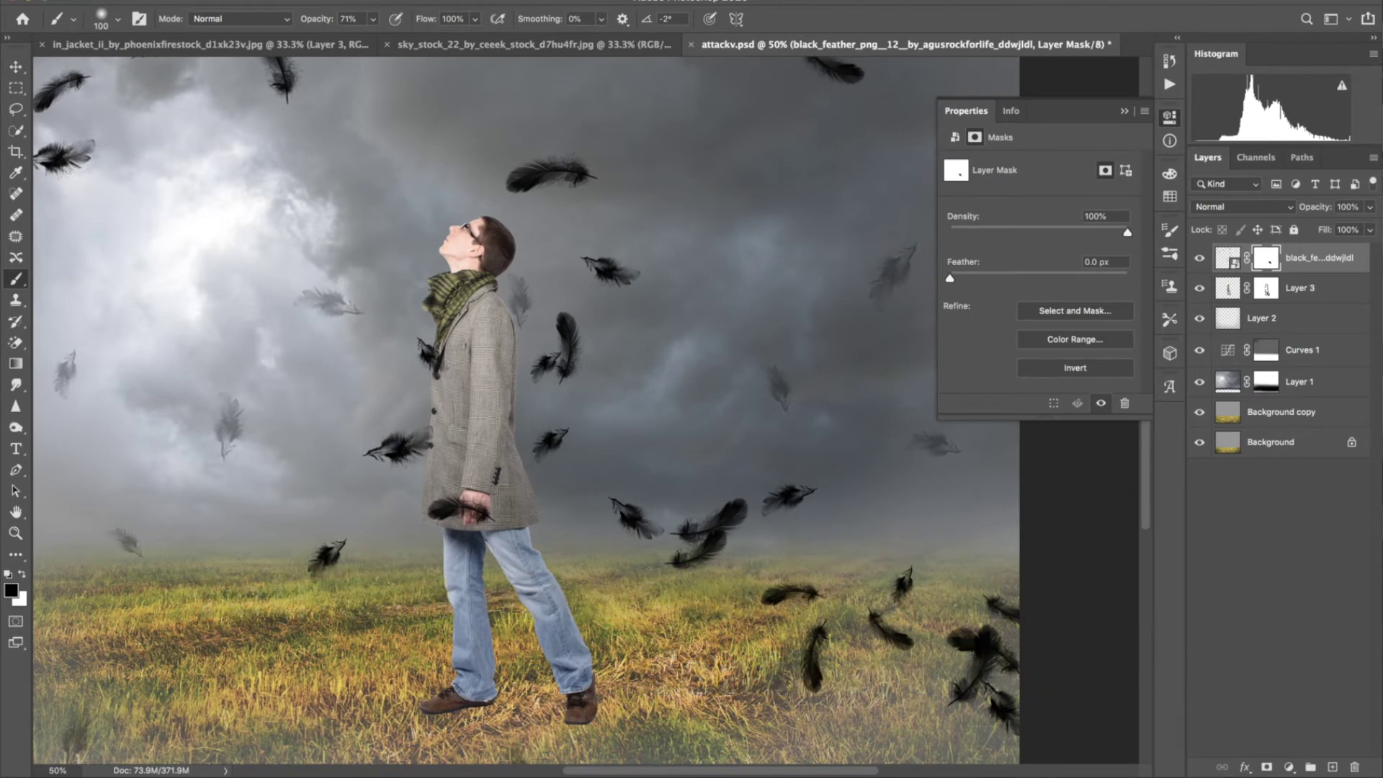
mouse_move(690, 506)
left_mouse_down()
mouse_move(677, 558)
mouse_move(716, 526)
mouse_move(735, 534)
left_mouse_up()
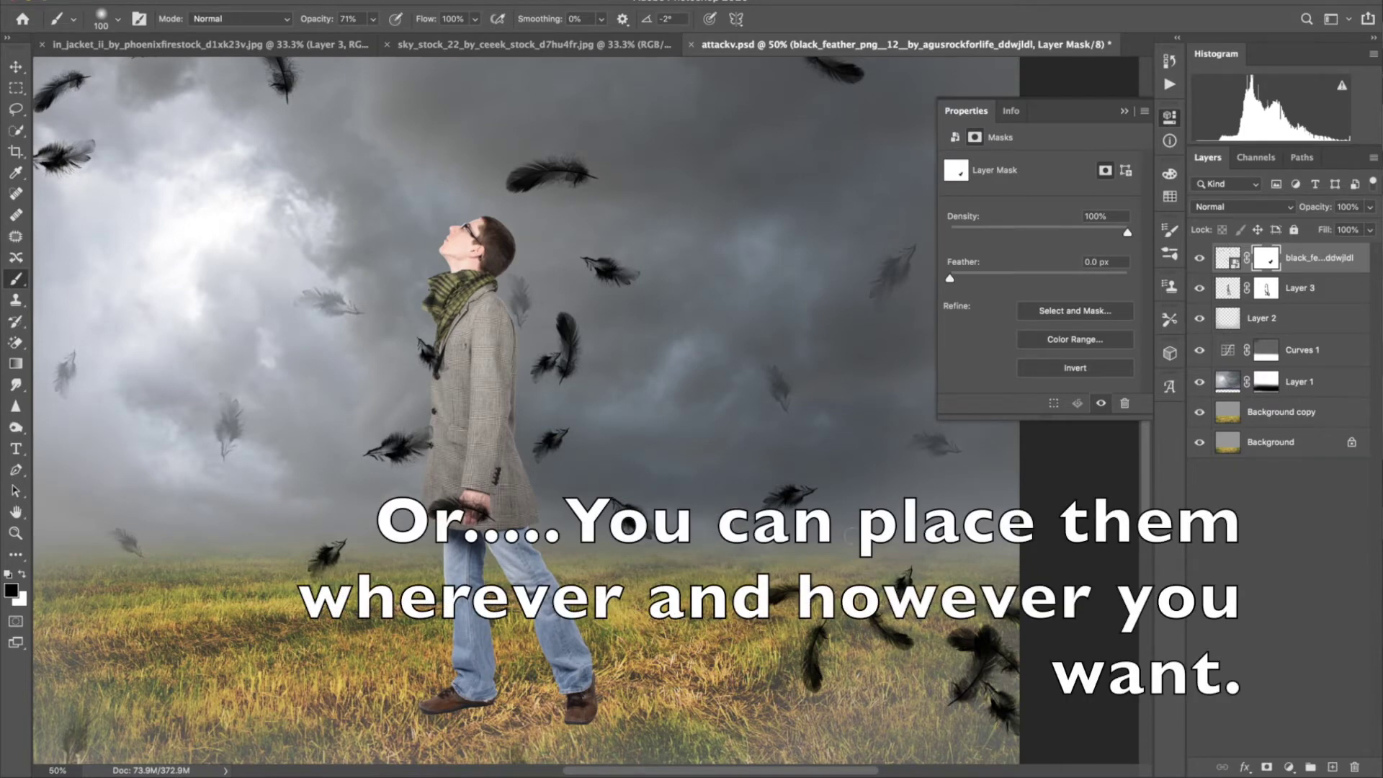
mouse_move(904, 573)
left_mouse_down()
mouse_move(882, 638)
mouse_move(814, 677)
left_mouse_up()
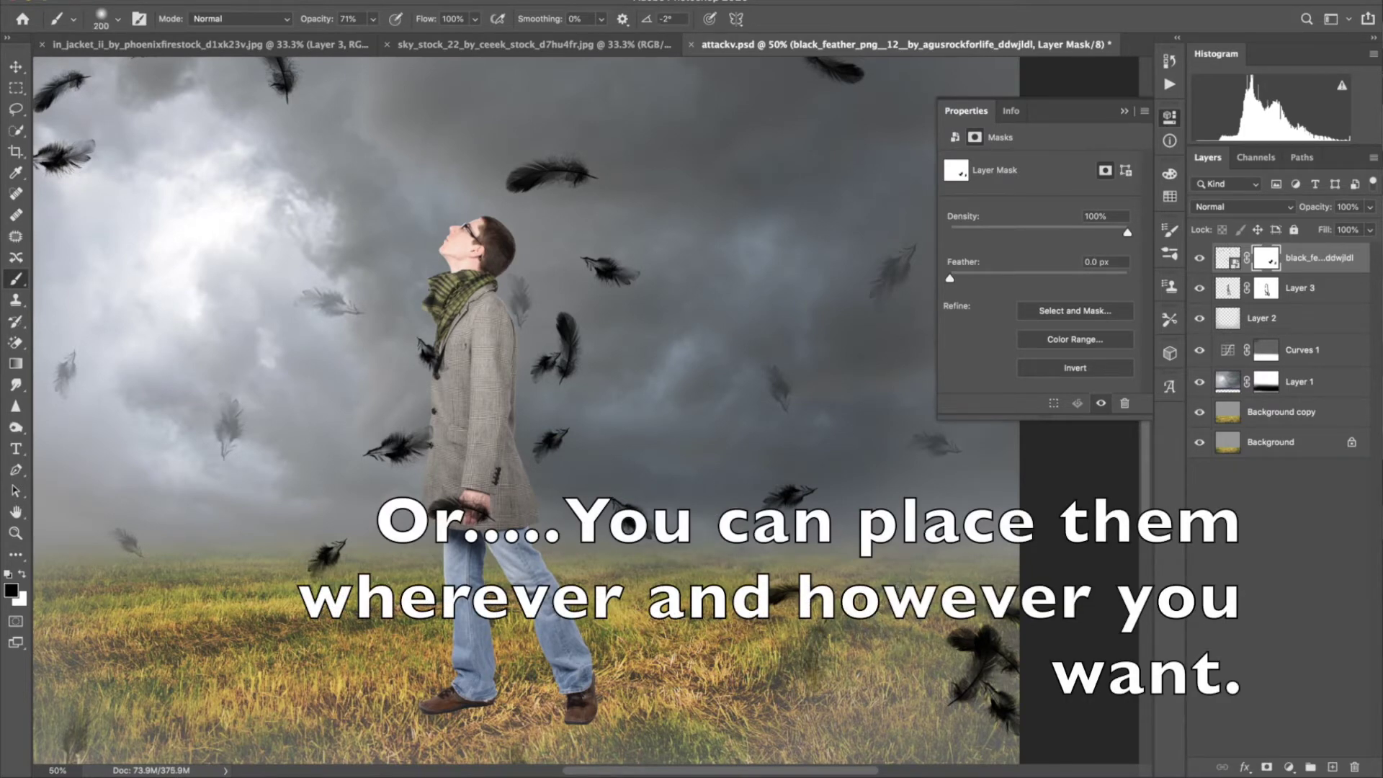
left_click_drag(1001, 612, 958, 706)
left_click_drag(1008, 634, 1005, 720)
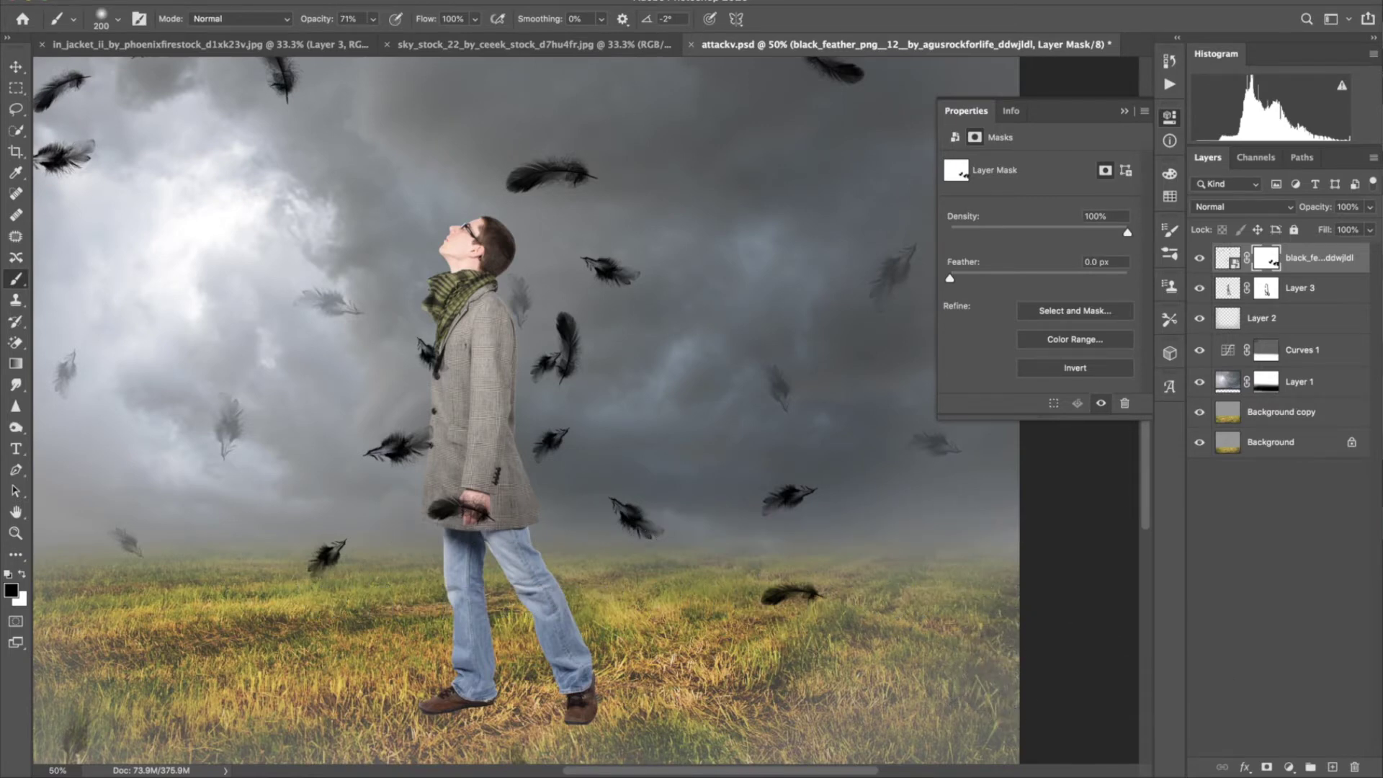
scroll(945, 469, "left", 5)
scroll(951, 482, "left", 3)
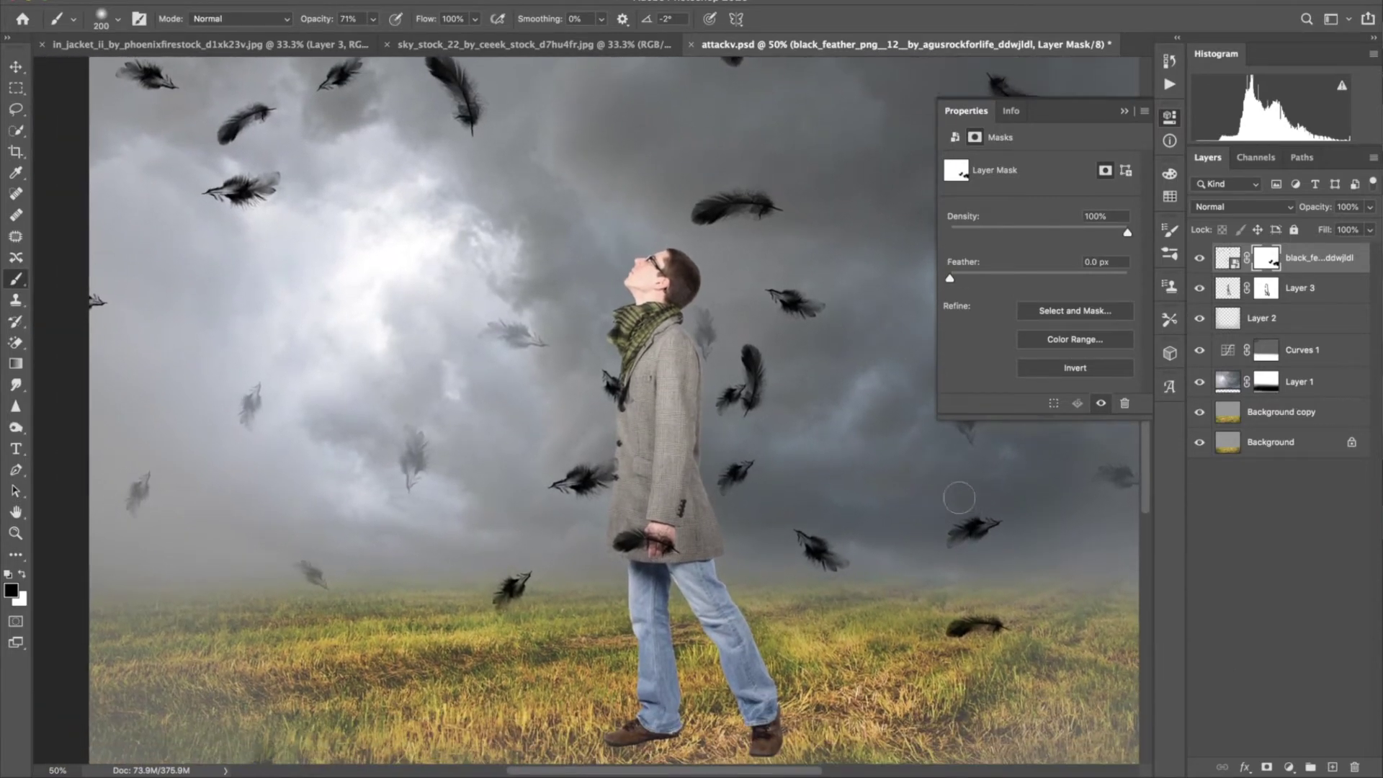
- Shift the feather layer left and up so a feather lines up with the man's hand
left_click(15, 67)
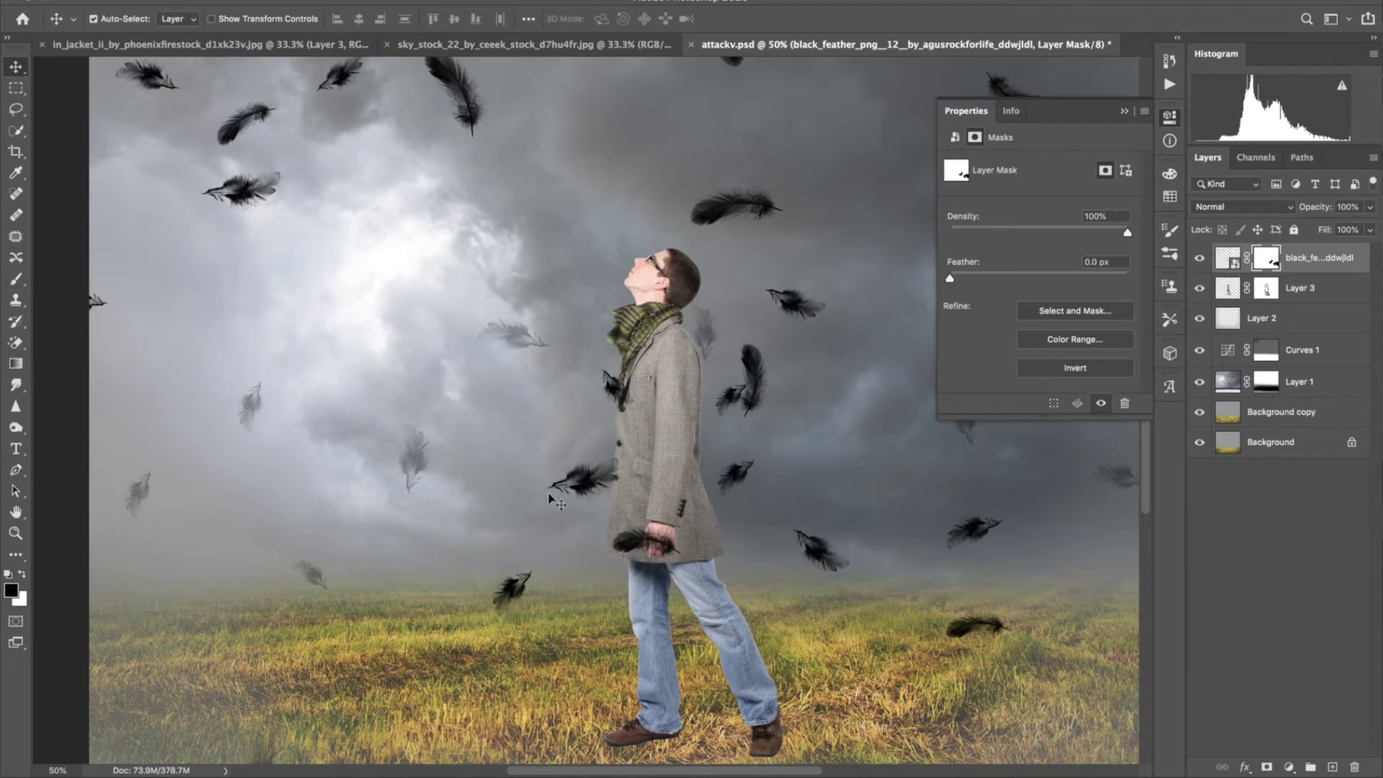
left_click_drag(571, 483, 558, 475)
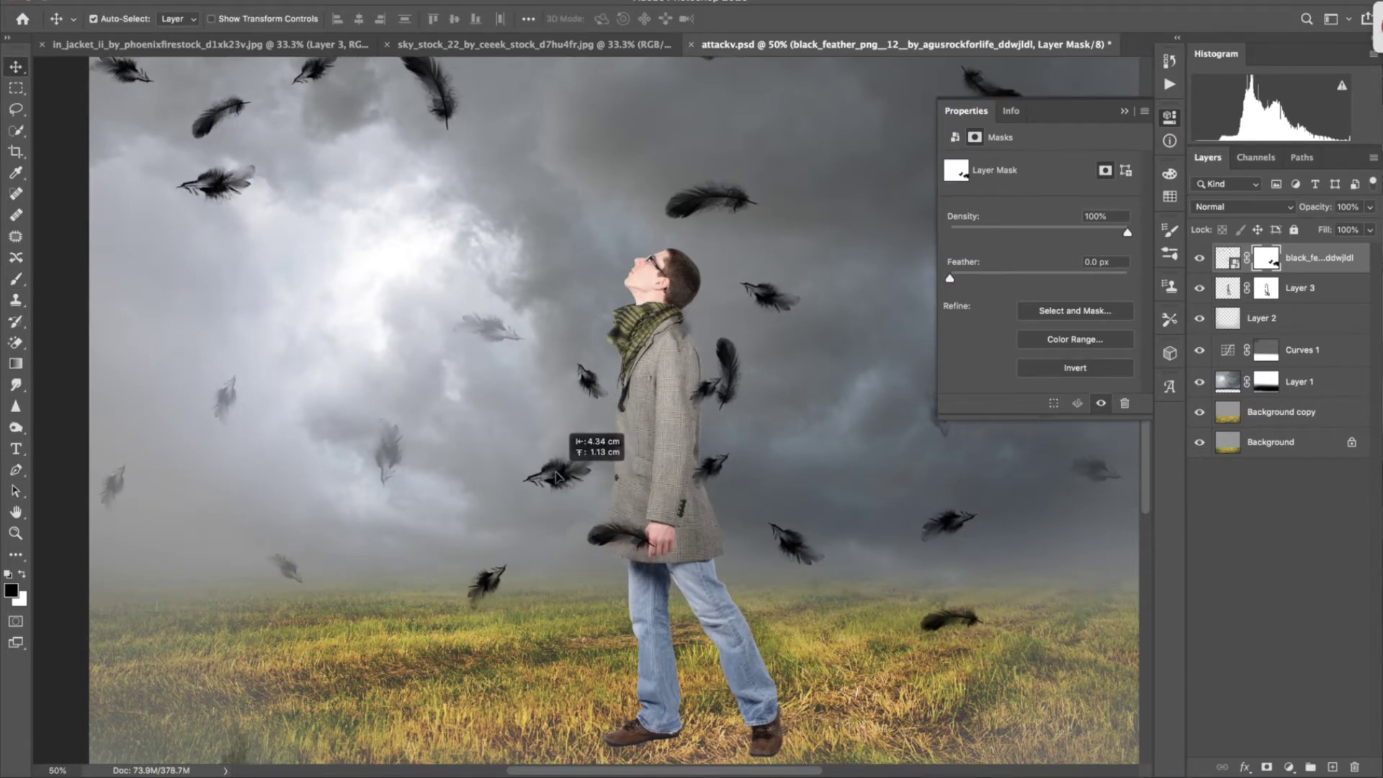
left_click_drag(558, 475, 561, 478)
- Mask out the feather beside the man's shoulder with a smaller brush and close Properties
left_click(16, 279)
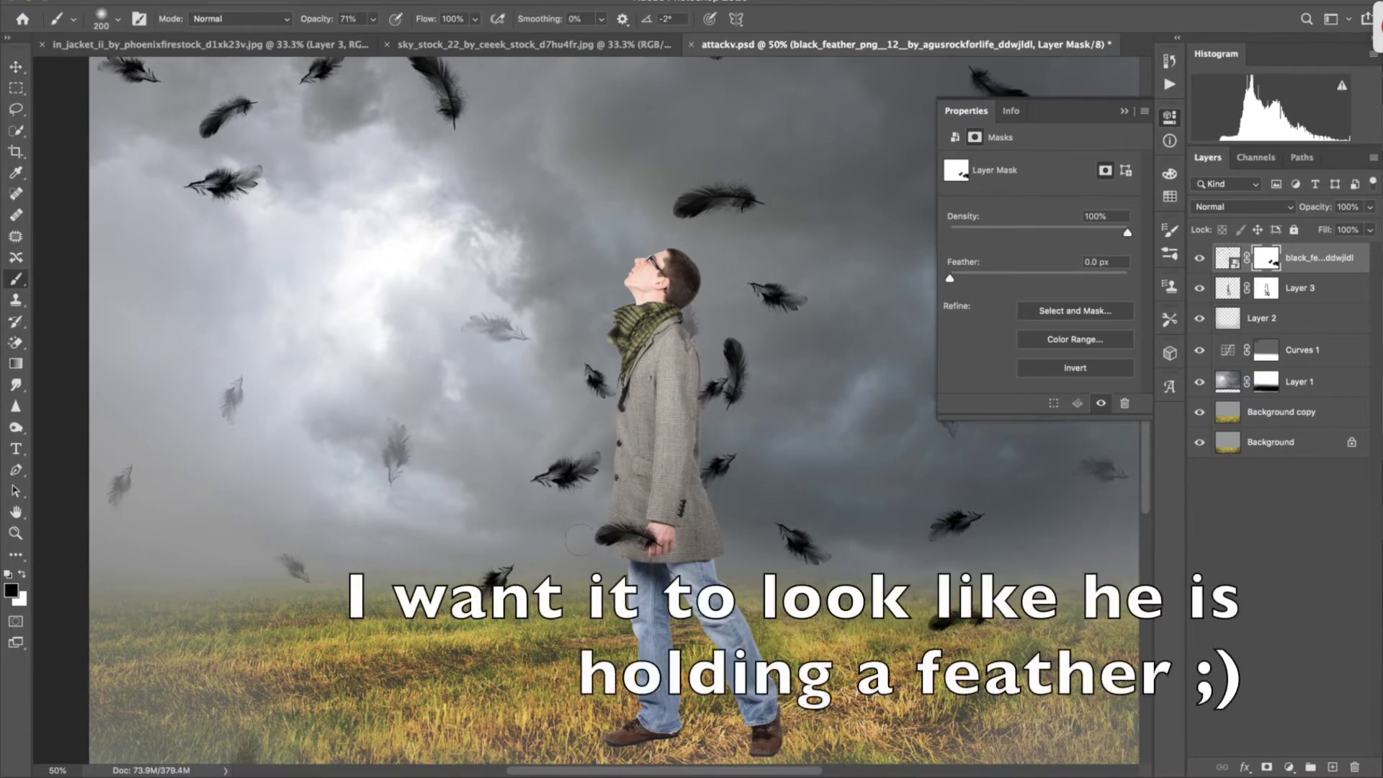
key("ctrl+plus")
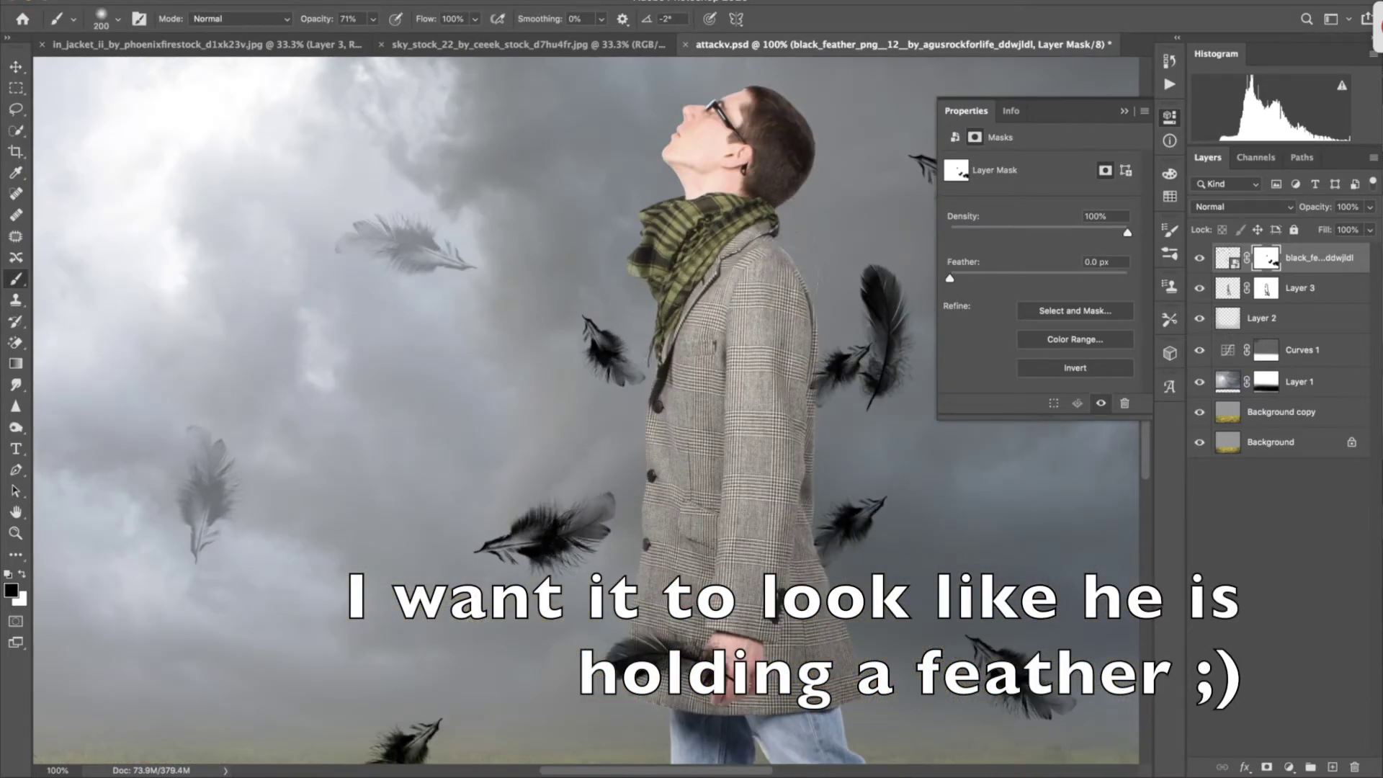
scroll(585, 411, "down", 3)
scroll(585, 411, "down", 2)
key("bracketleft")
key("bracketleft")
key("bracketleft")
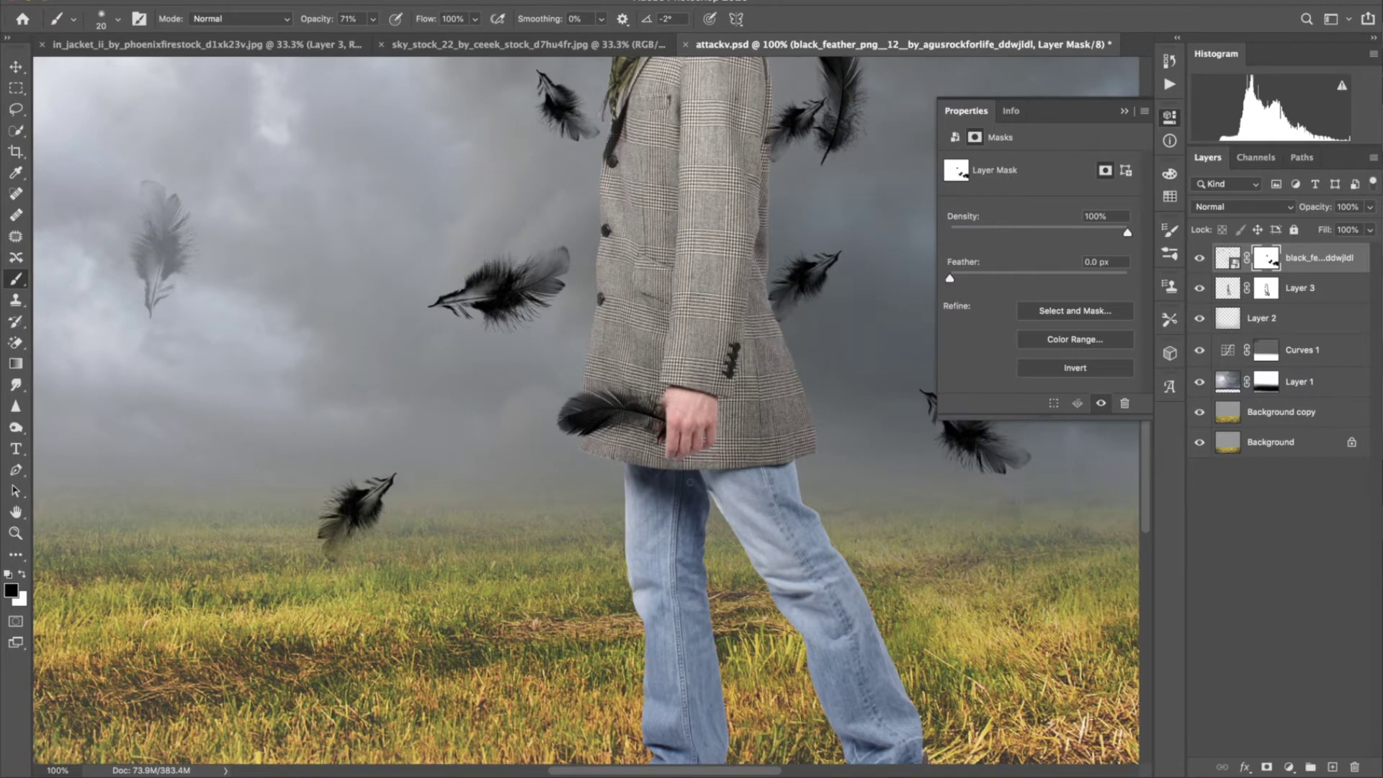
key("ctrl+minus")
key("ctrl+minus")
key("ctrl+minus")
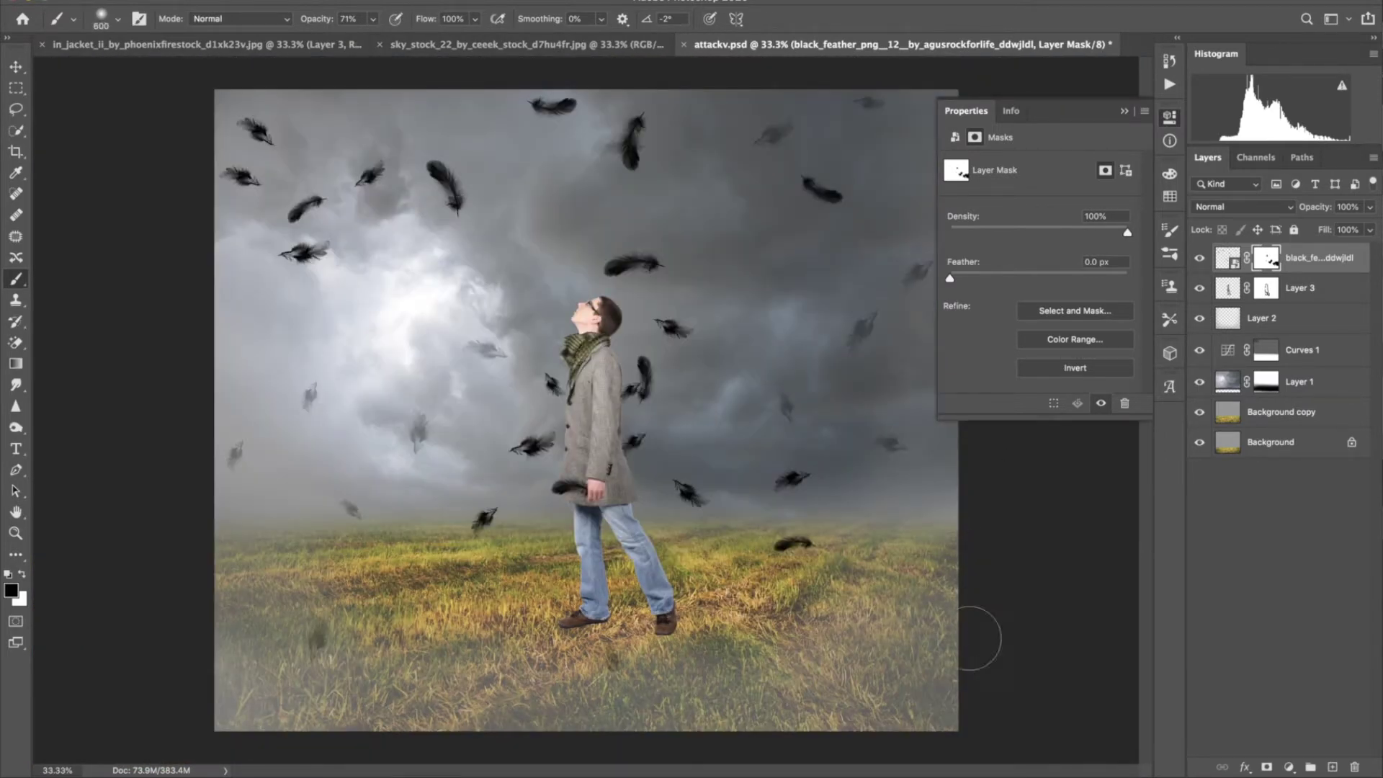
left_click_drag(643, 378, 641, 381)
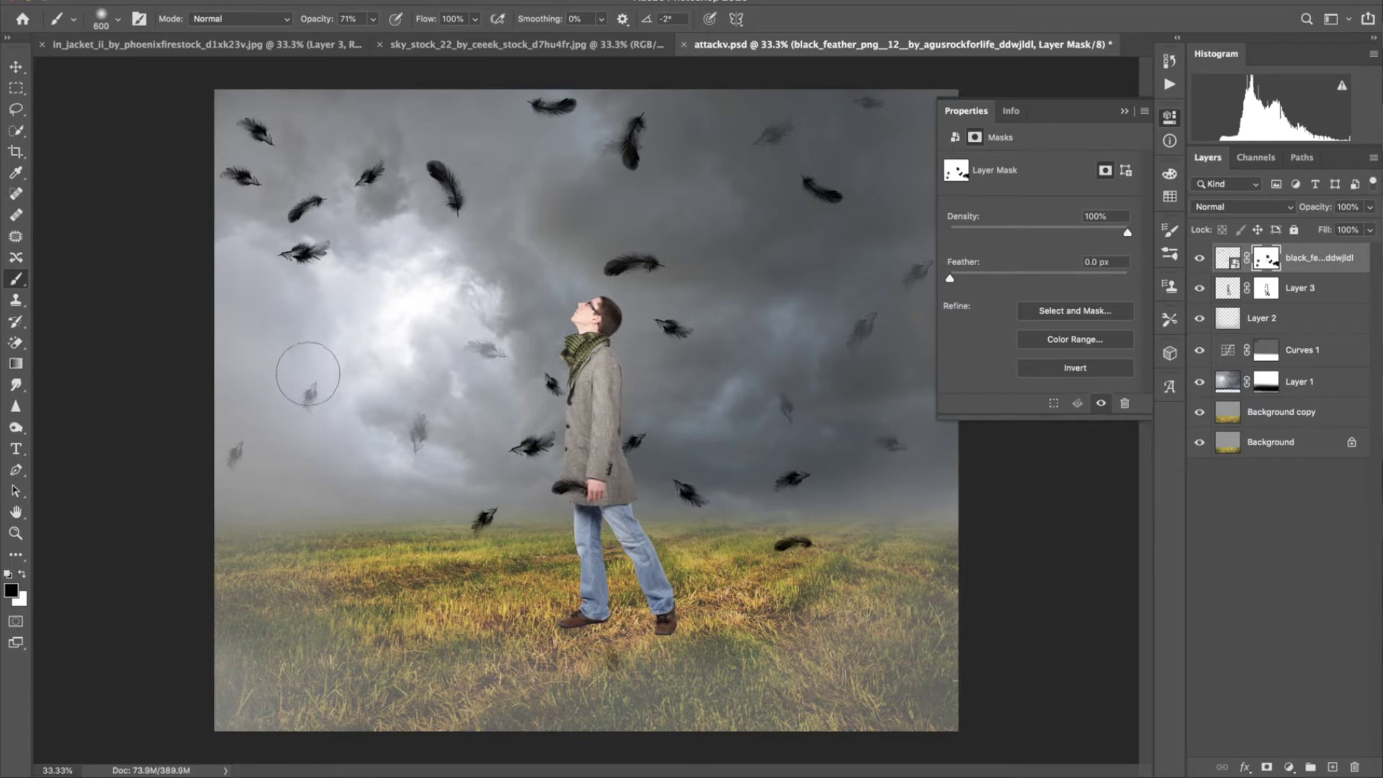
left_click(1124, 111)
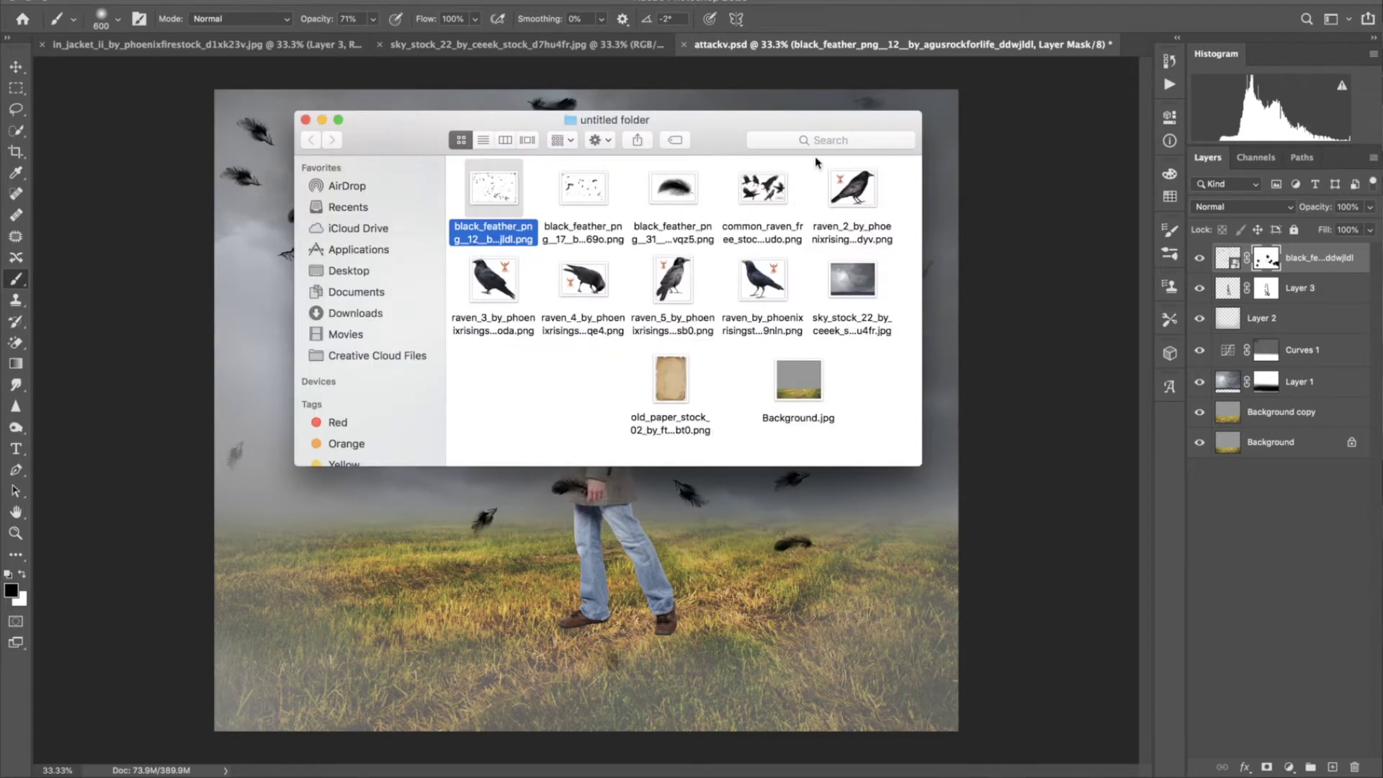
- Place a first raven on the field and give it a layer mask
mouse_move(856, 194)
left_mouse_down()
mouse_move(339, 576)
mouse_move(389, 538)
left_mouse_up()
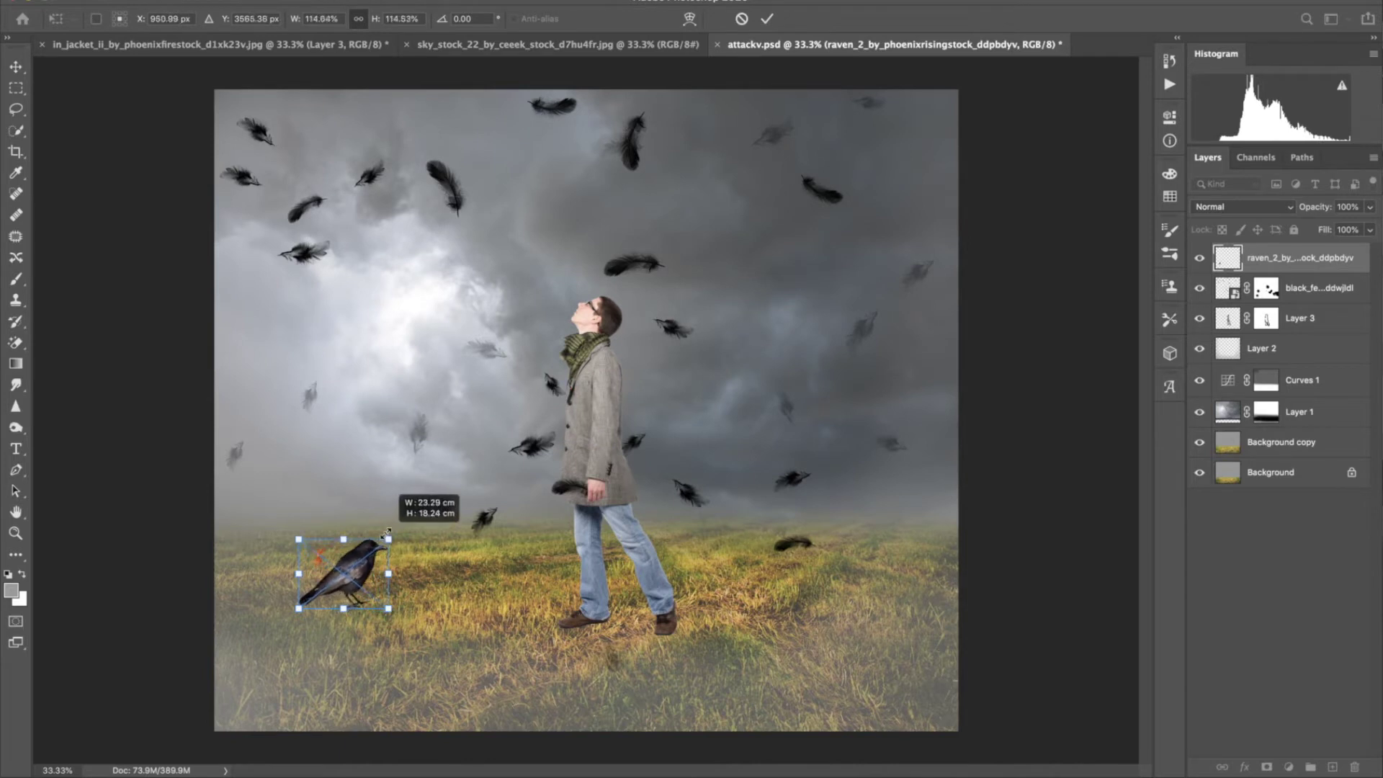
left_click(767, 19)
key("b")
left_click(1267, 766)
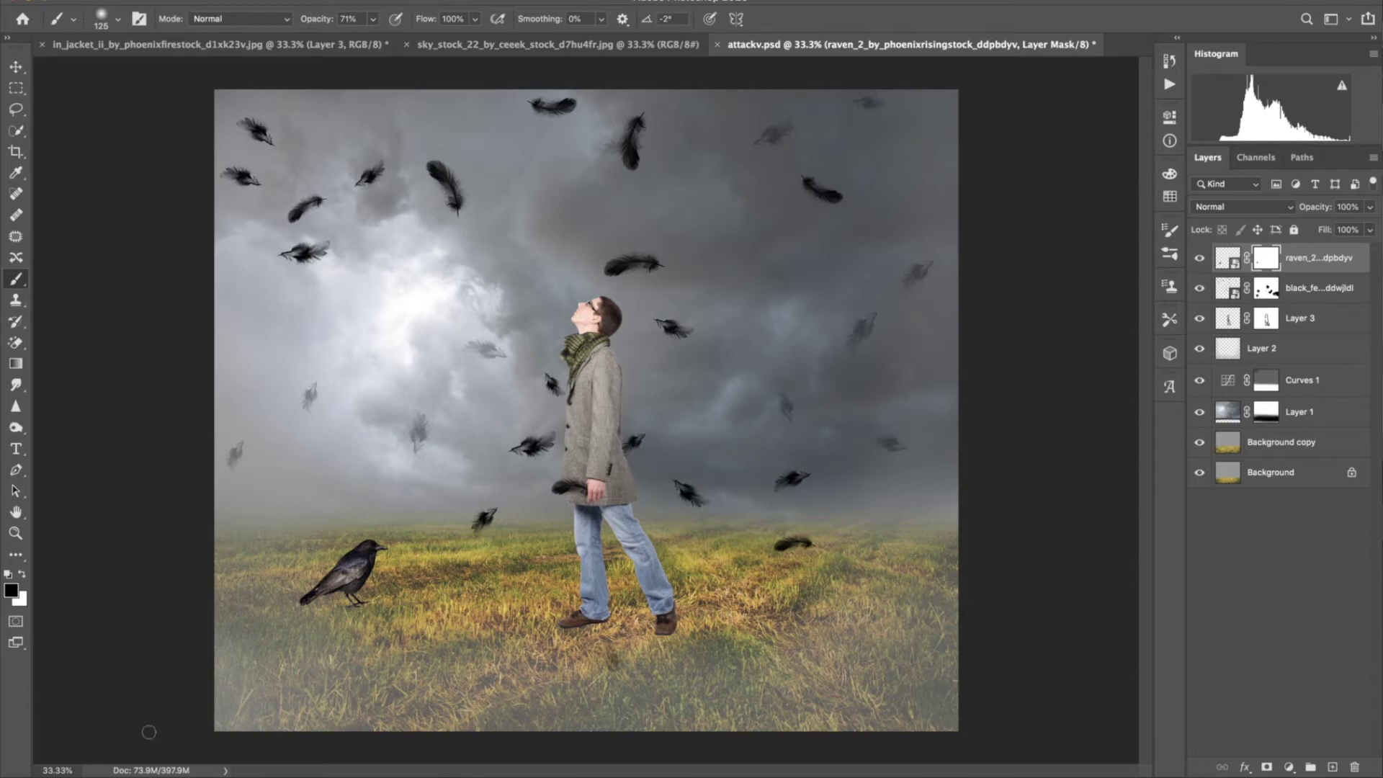
- Add a second masked raven in the lower right, nudged slightly right and down
mouse_move(762, 281)
left_mouse_down()
mouse_move(629, 585)
mouse_move(747, 713)
mouse_move(781, 690)
left_mouse_up()
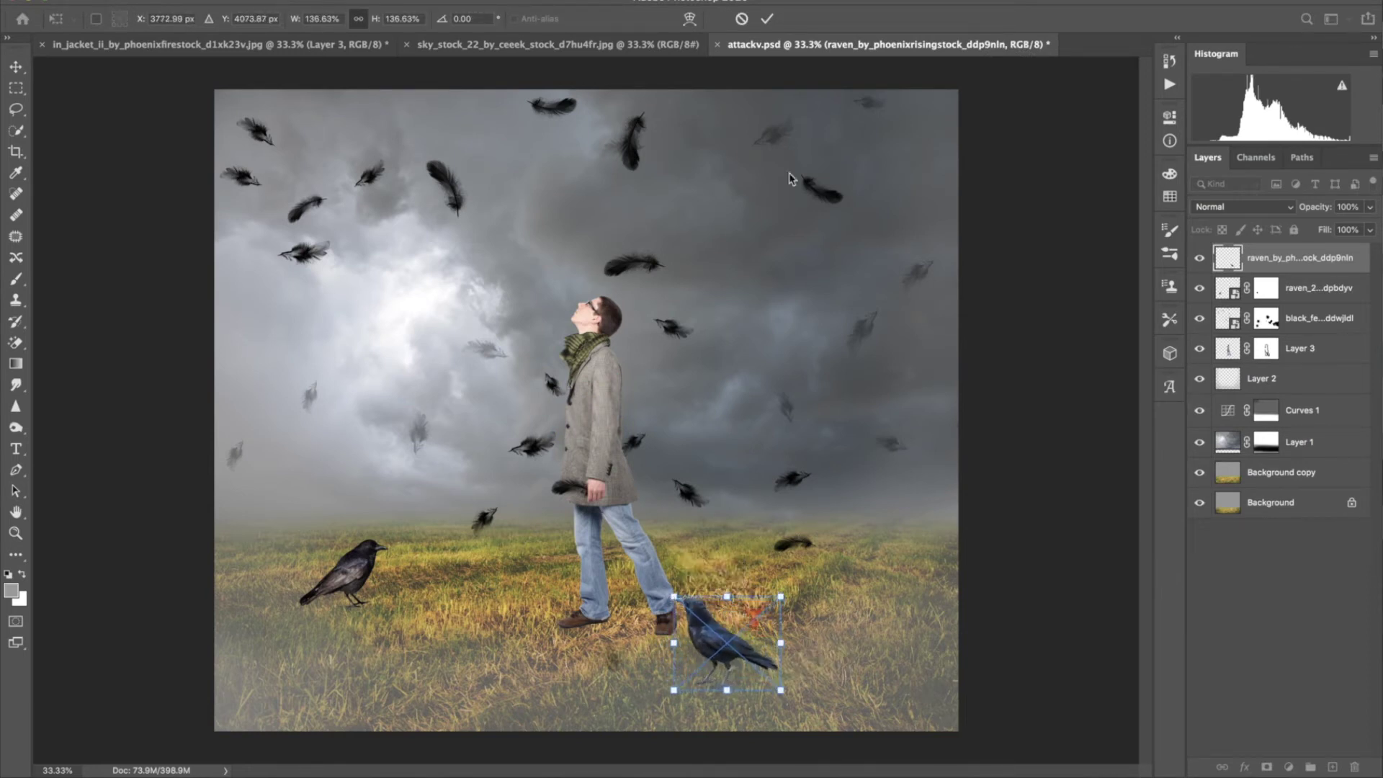
left_click(766, 19)
key("b")
left_click(1266, 767)
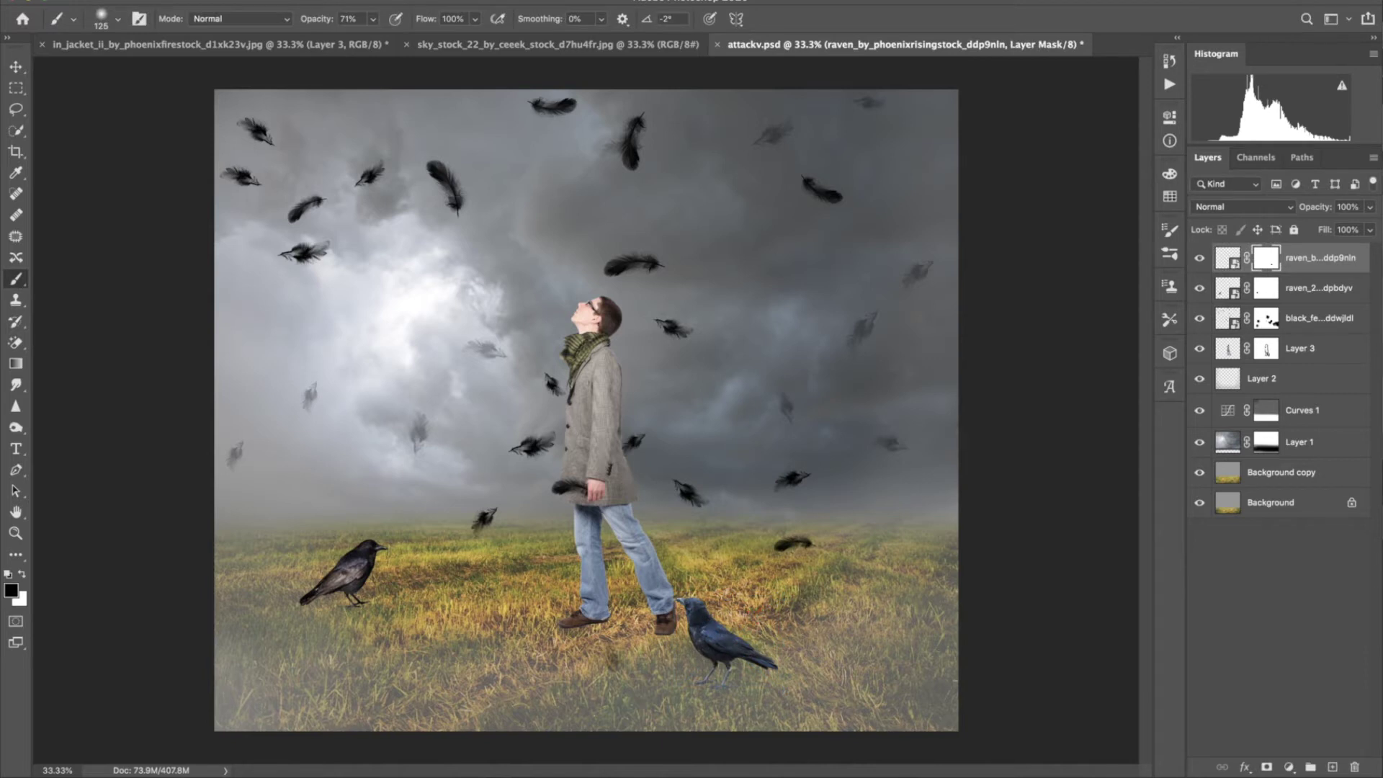
key("v")
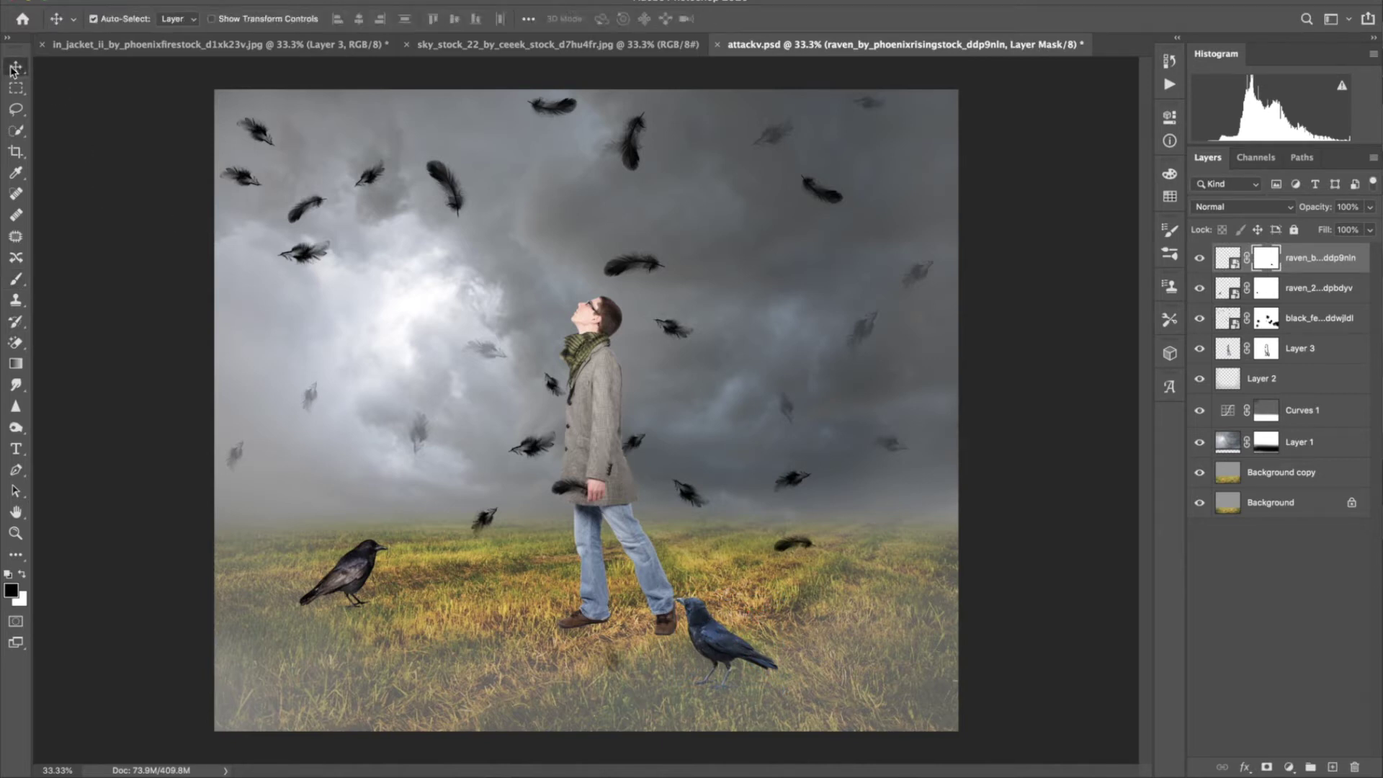
left_click_drag(713, 648, 727, 655)
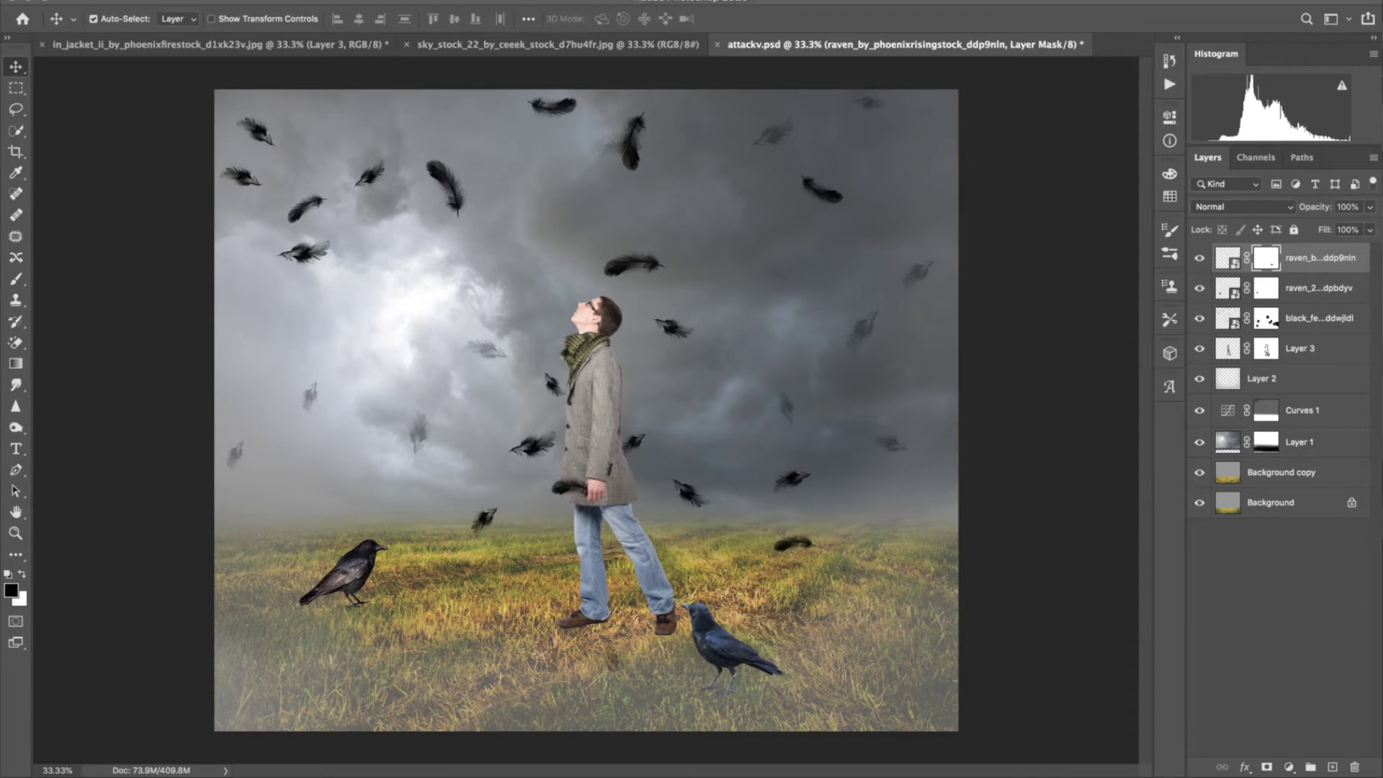
- Add a masked third raven lower-right, then drag the common_raven stock sheet into Photoshop
key("super+Tab")
left_click_drag(503, 285, 856, 517)
left_click_drag(792, 486, 882, 559)
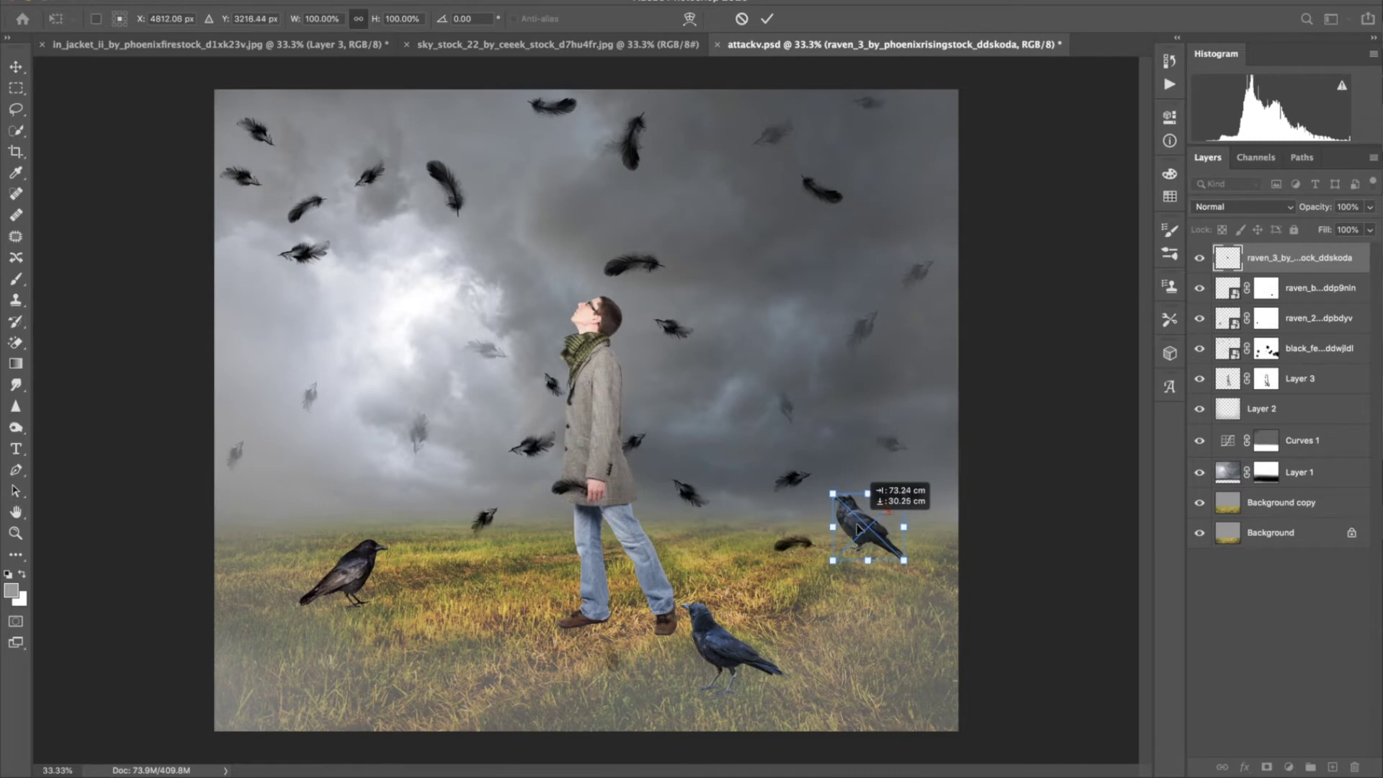
left_click(768, 20)
left_click(1267, 768)
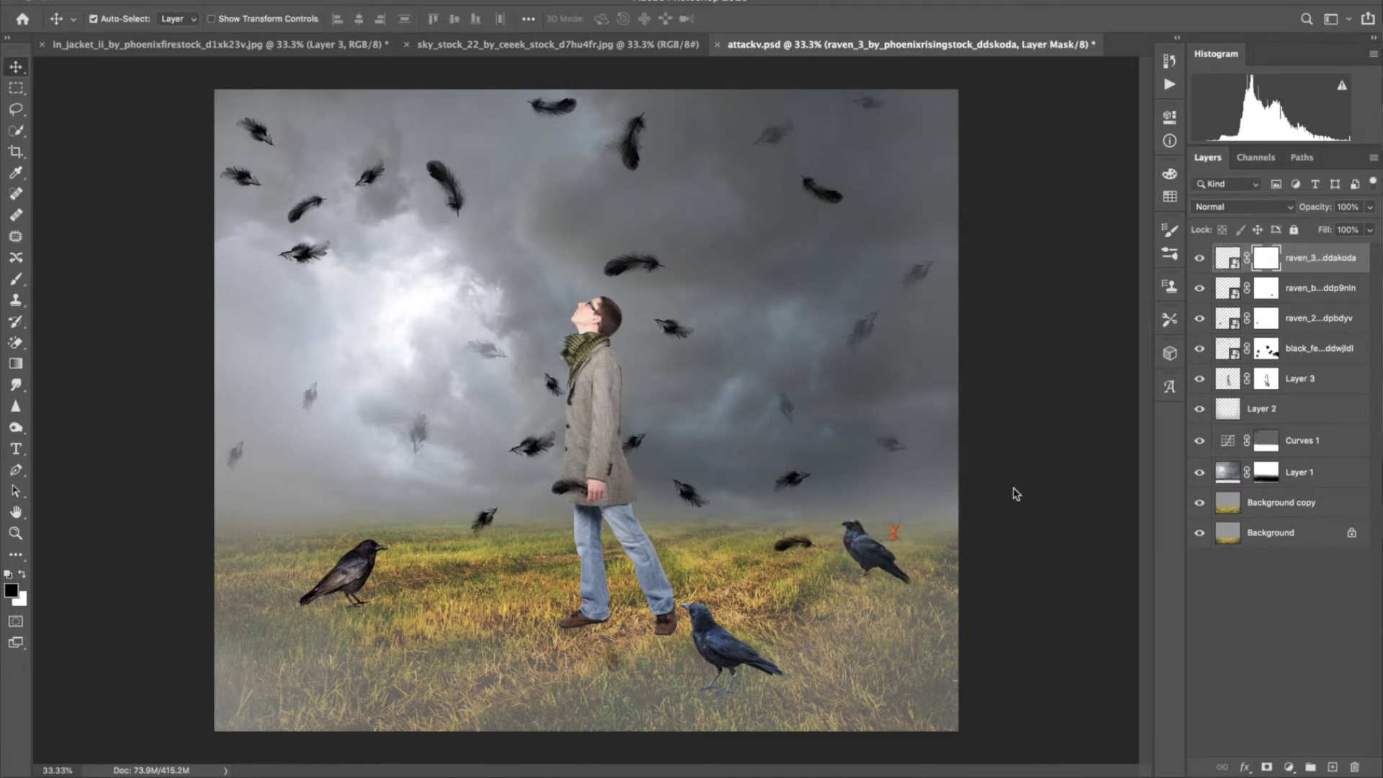
left_click(17, 279)
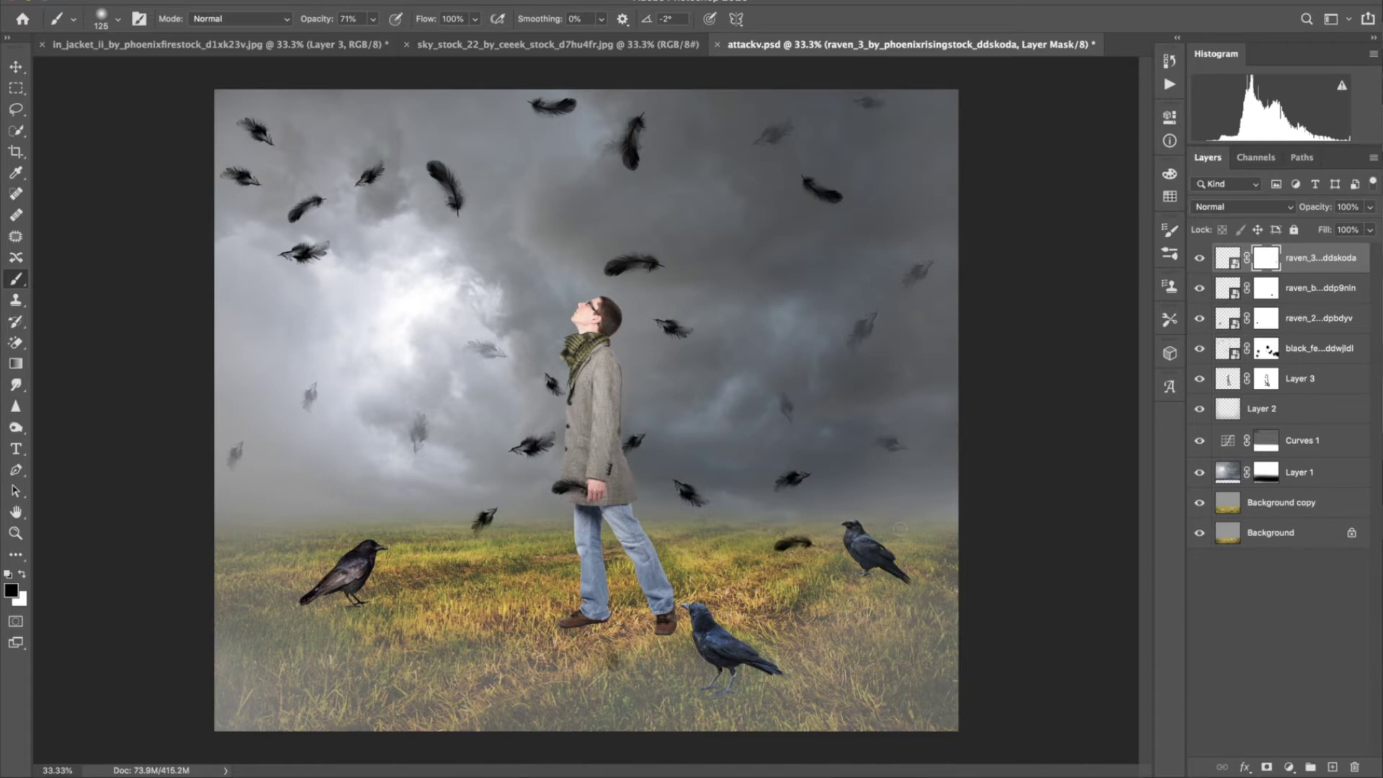
left_click(16, 66)
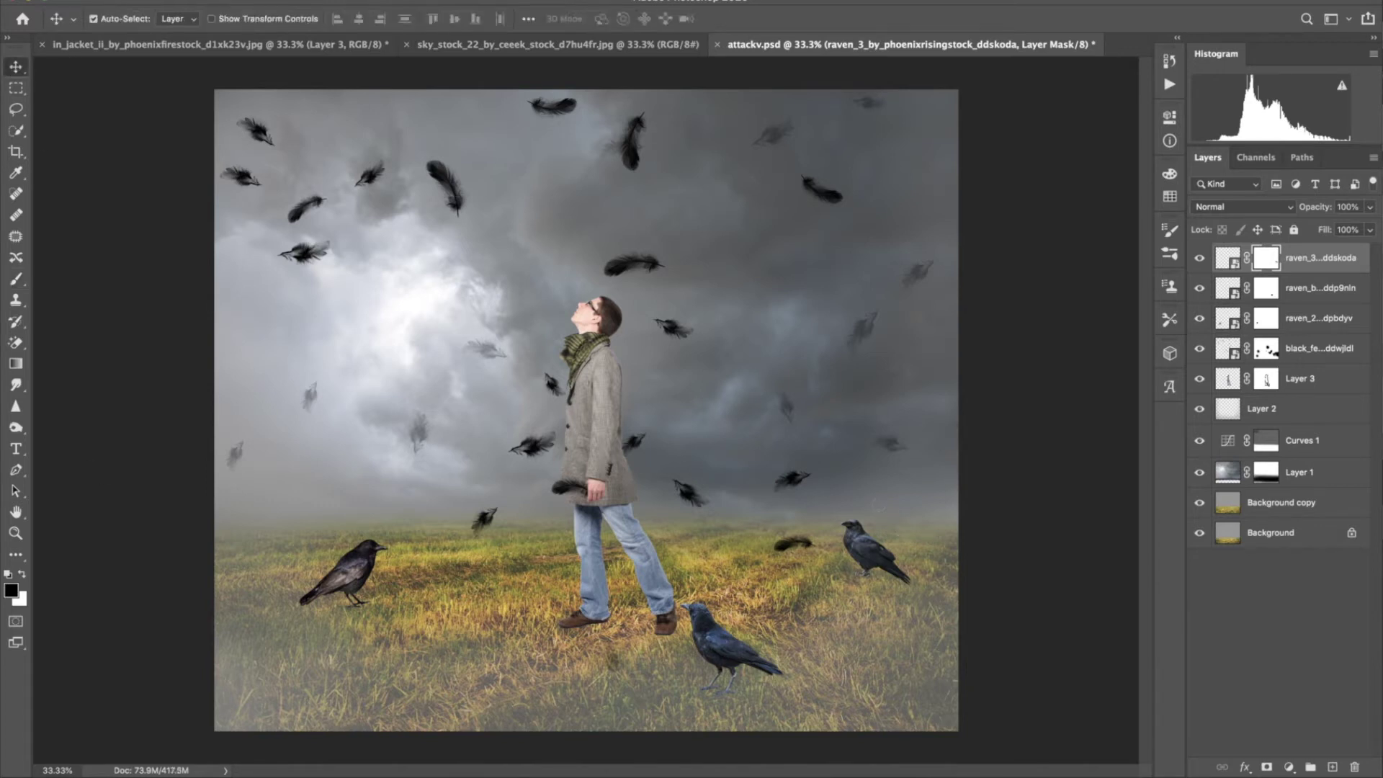
left_click_drag(763, 189, 850, 634)
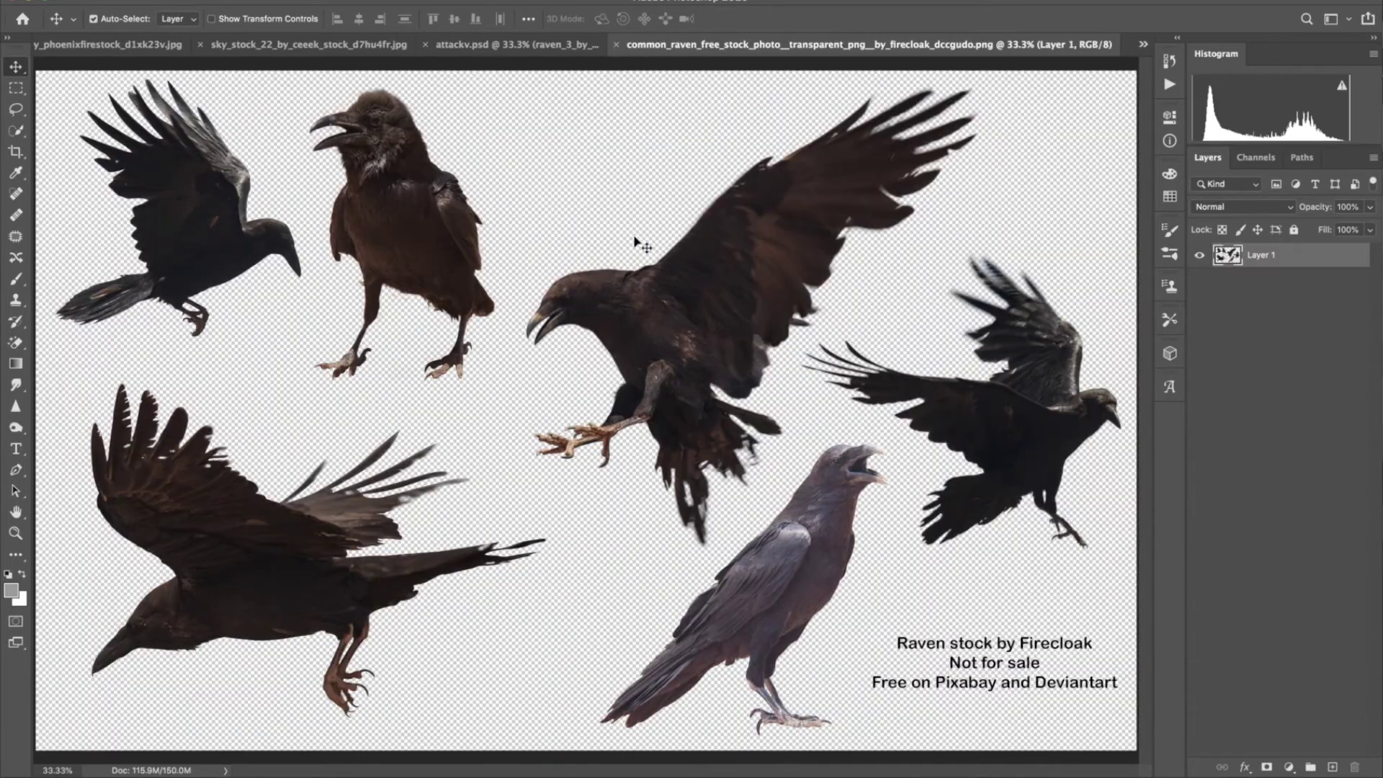
- Lasso the large central raven, copy it to its own layer, and drag it into attackv.psd
left_click(17, 111)
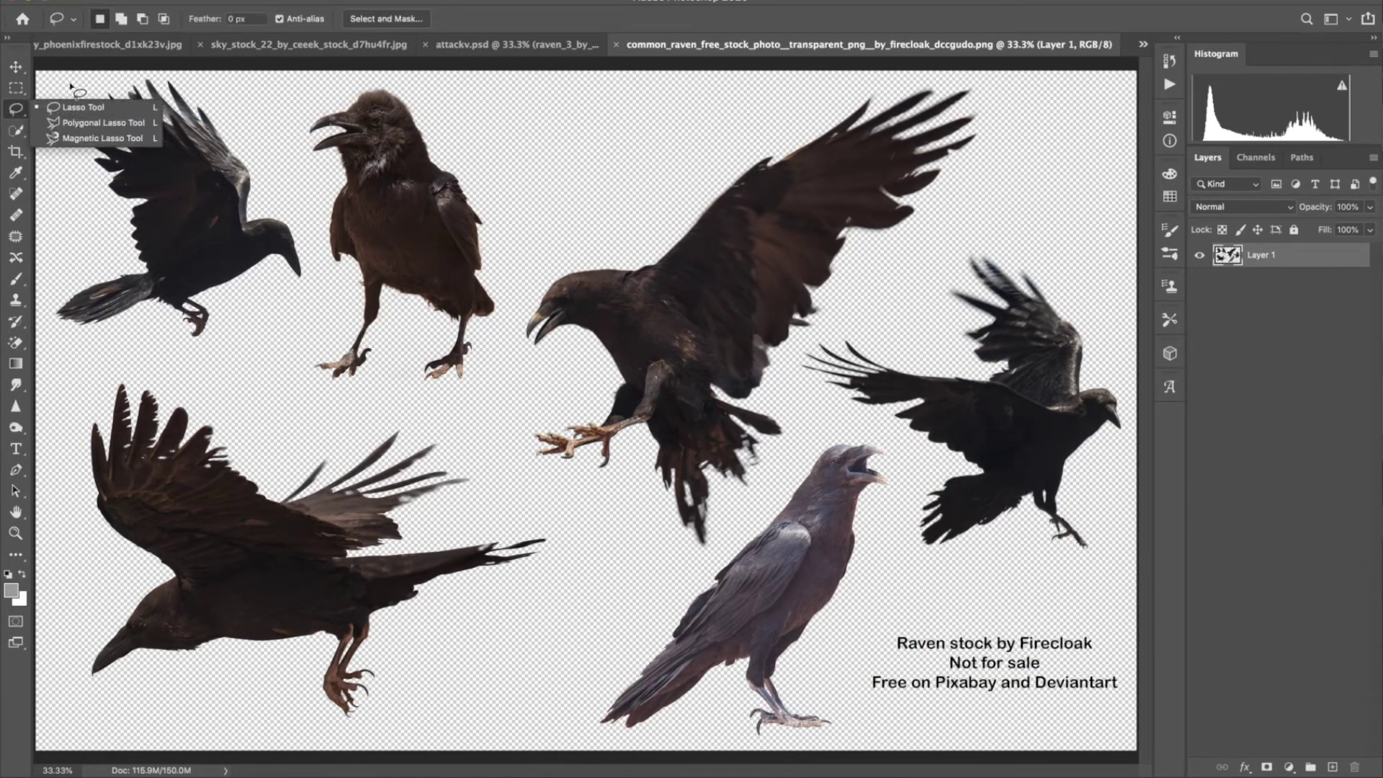
left_click_drag(571, 248, 770, 476)
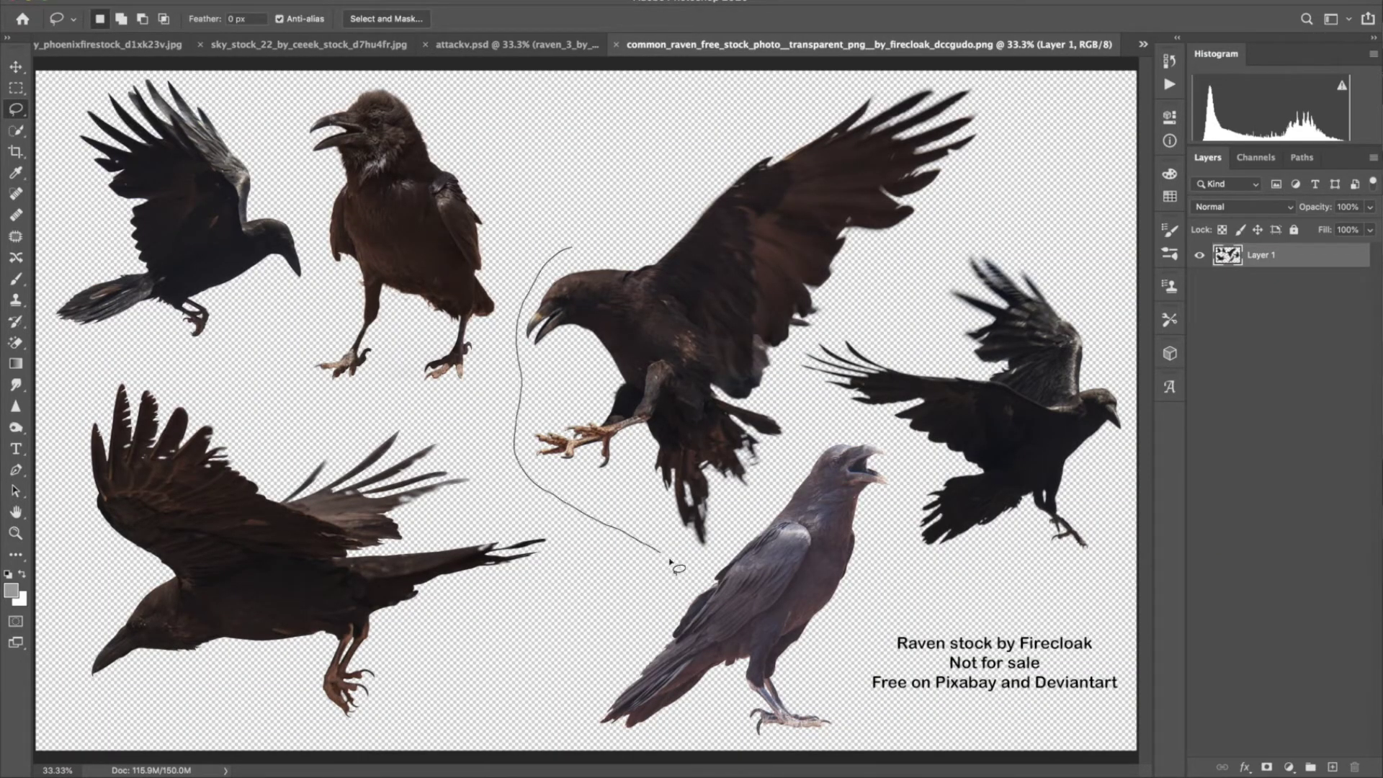
left_click_drag(770, 476, 585, 251)
key("ctrl+j")
key("v")
mouse_move(648, 310)
left_mouse_down()
mouse_move(462, 54)
mouse_move(404, 238)
left_mouse_up()
- Flip the raven horizontally and shrink it to hover just above-left of the man's head
left_click(136, 5)
mouse_move(190, 354)
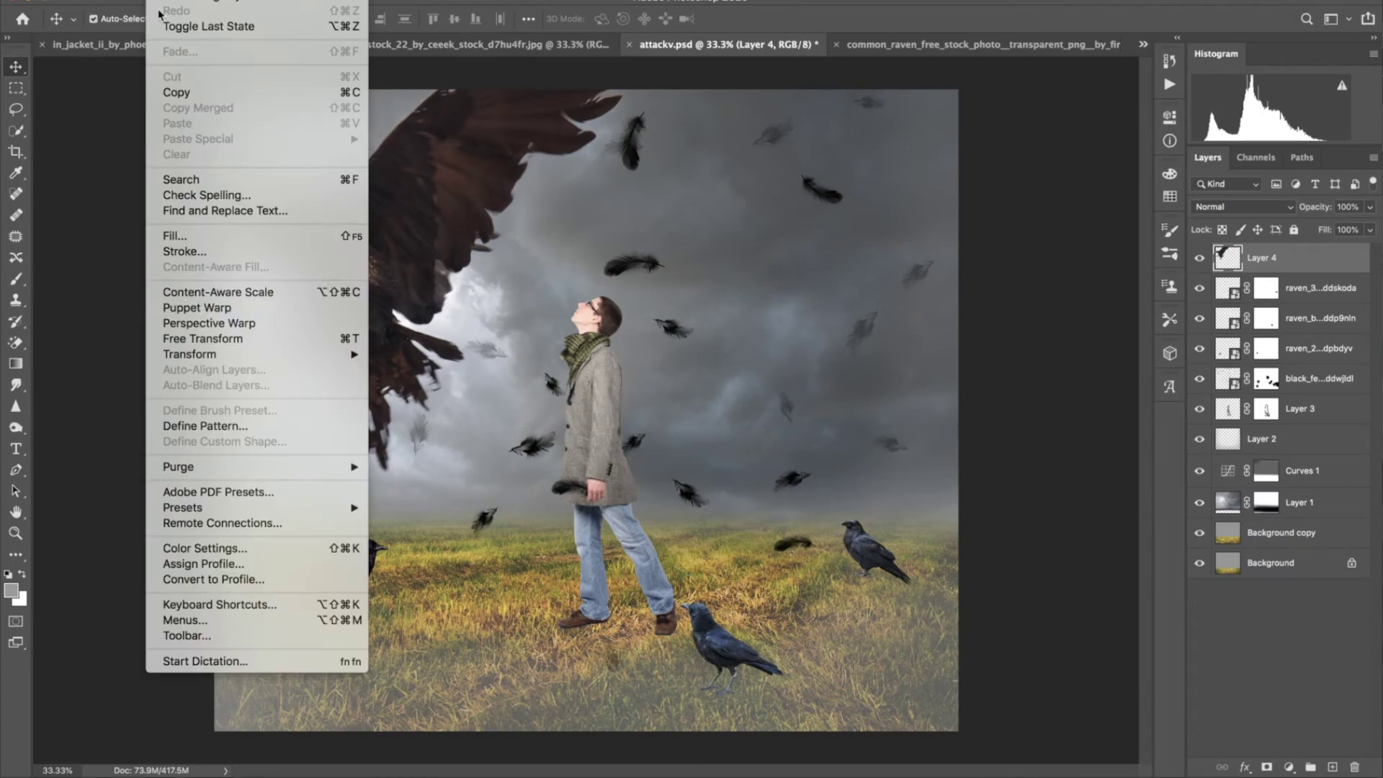
left_click(416, 625)
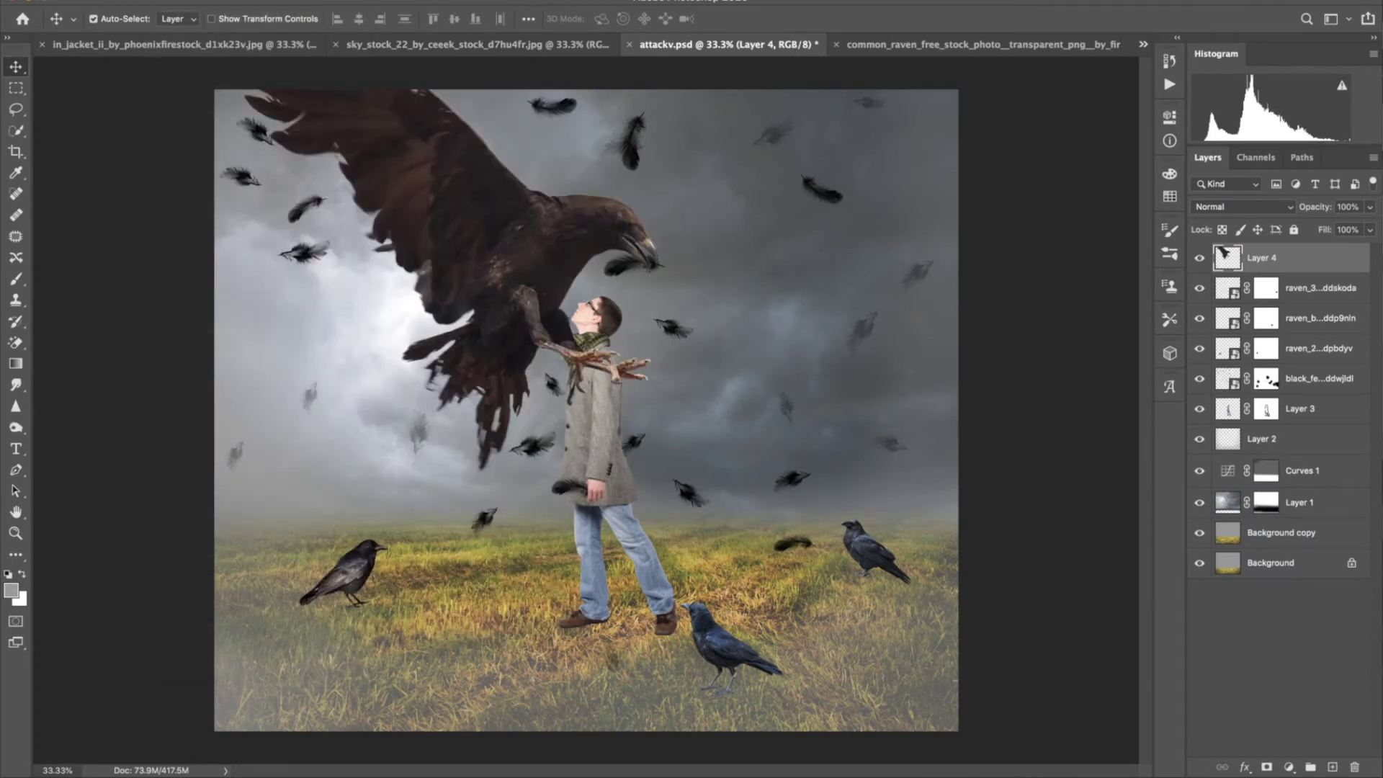
left_click(136, 5)
left_click(201, 338)
left_click_drag(664, 472, 455, 267)
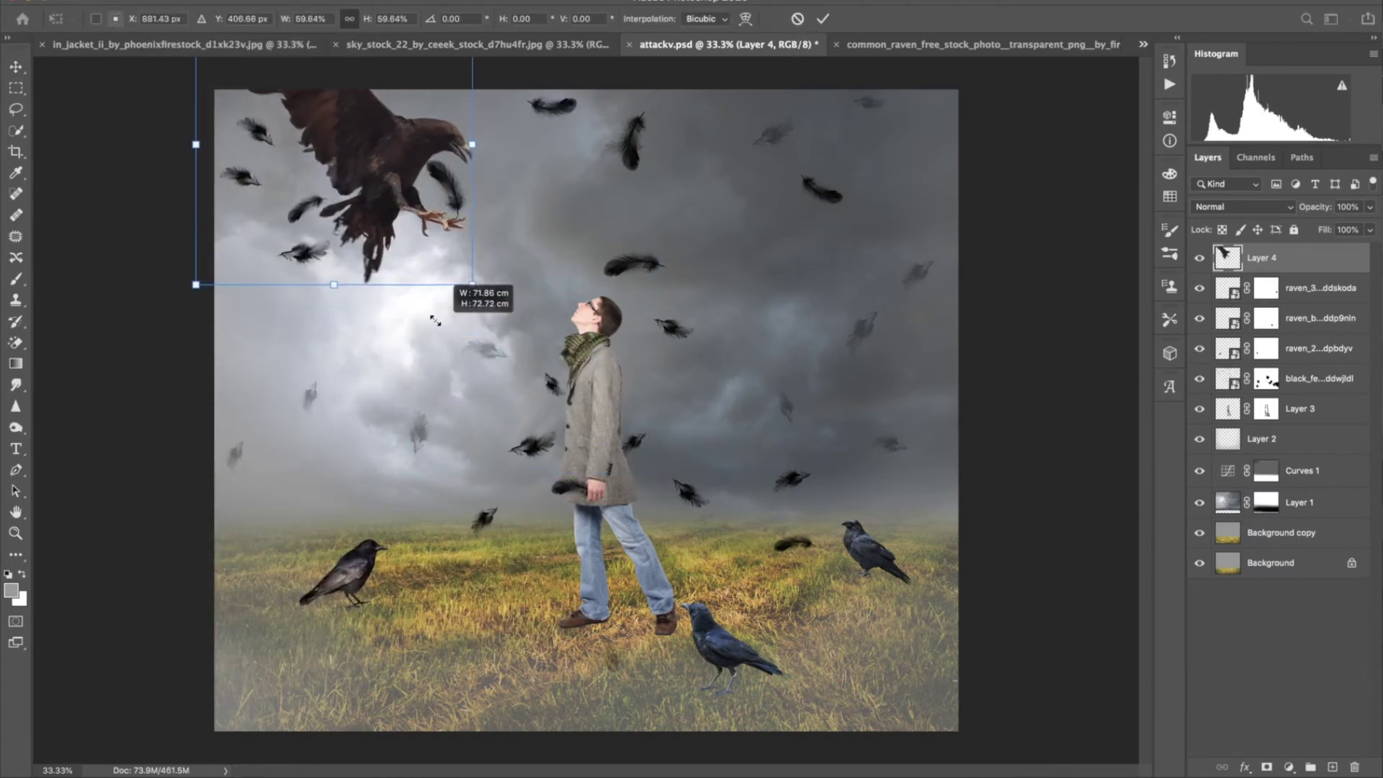
left_click_drag(374, 157, 471, 223)
left_click_drag(549, 334, 479, 266)
left_click_drag(435, 159, 530, 219)
left_click_drag(550, 320, 534, 303)
left_click(823, 19)
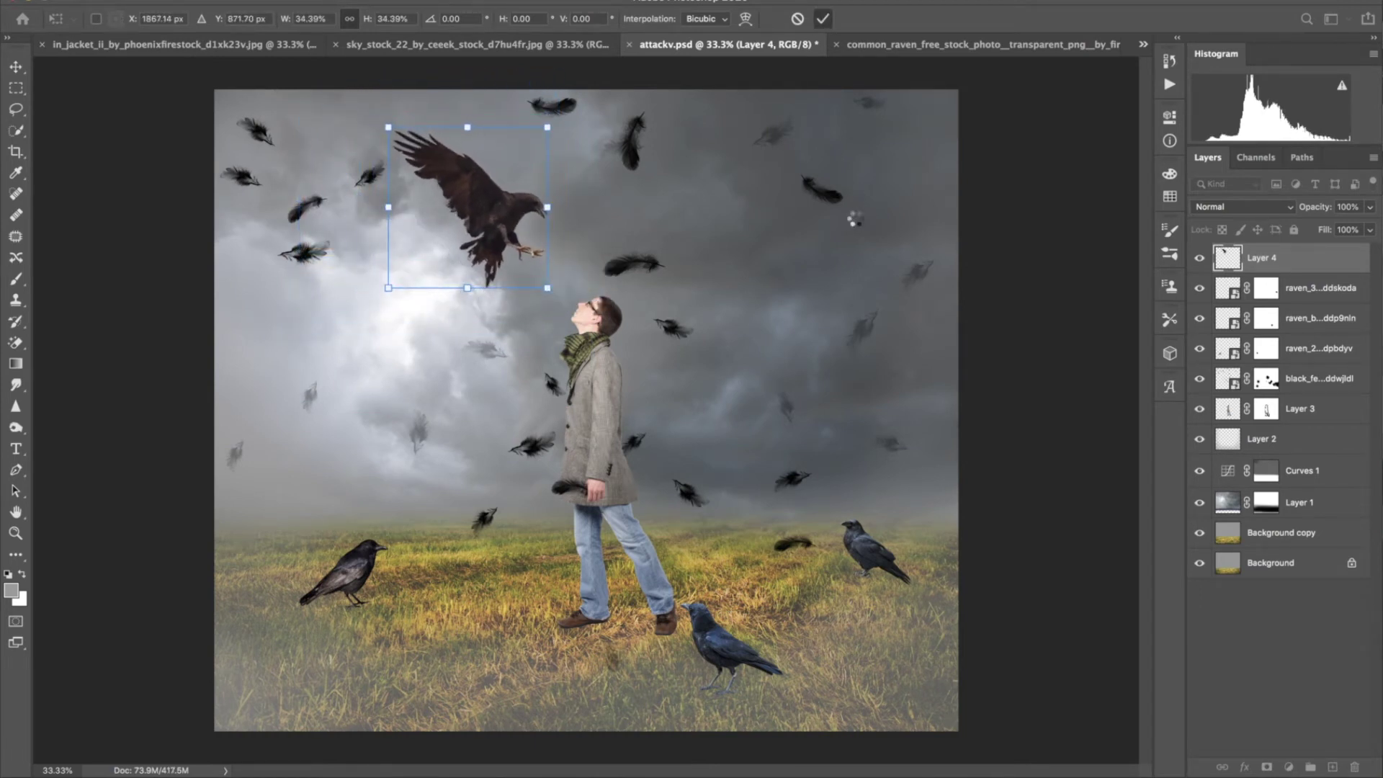
left_click(928, 45)
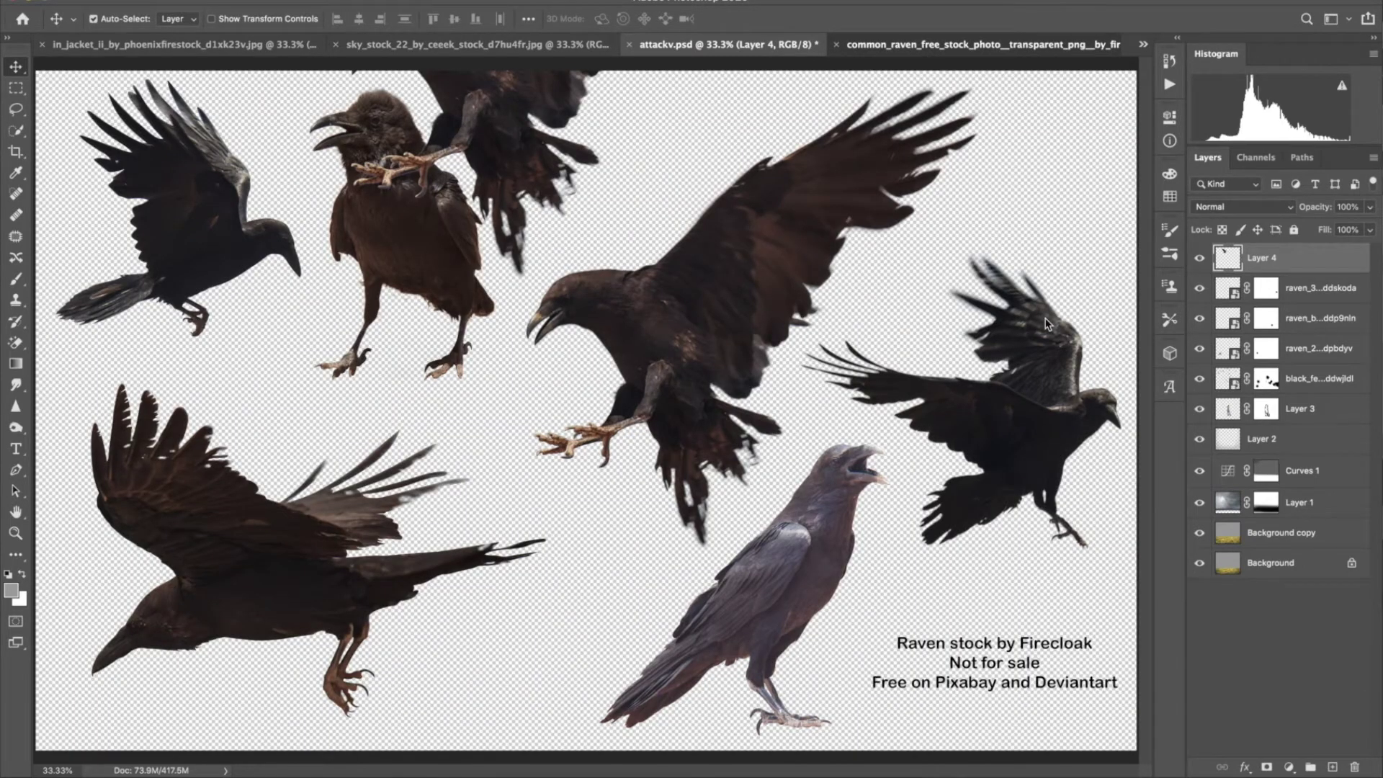
- Lasso the right-hand flying raven on the stock sheet, copy it, and drag it into attackv.psd
left_click(1253, 281)
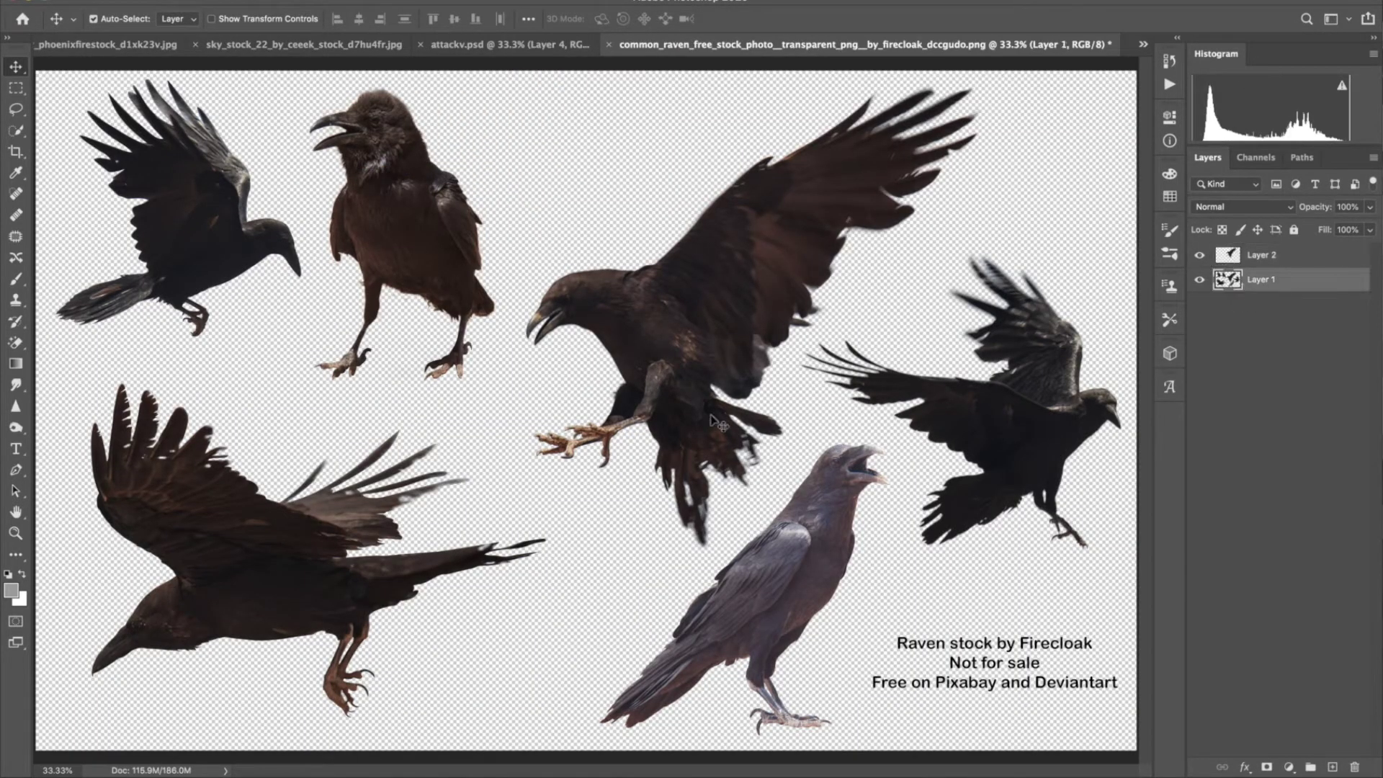
left_click(16, 109)
mouse_move(958, 232)
left_mouse_down()
mouse_move(839, 328)
mouse_move(1056, 270)
left_mouse_up()
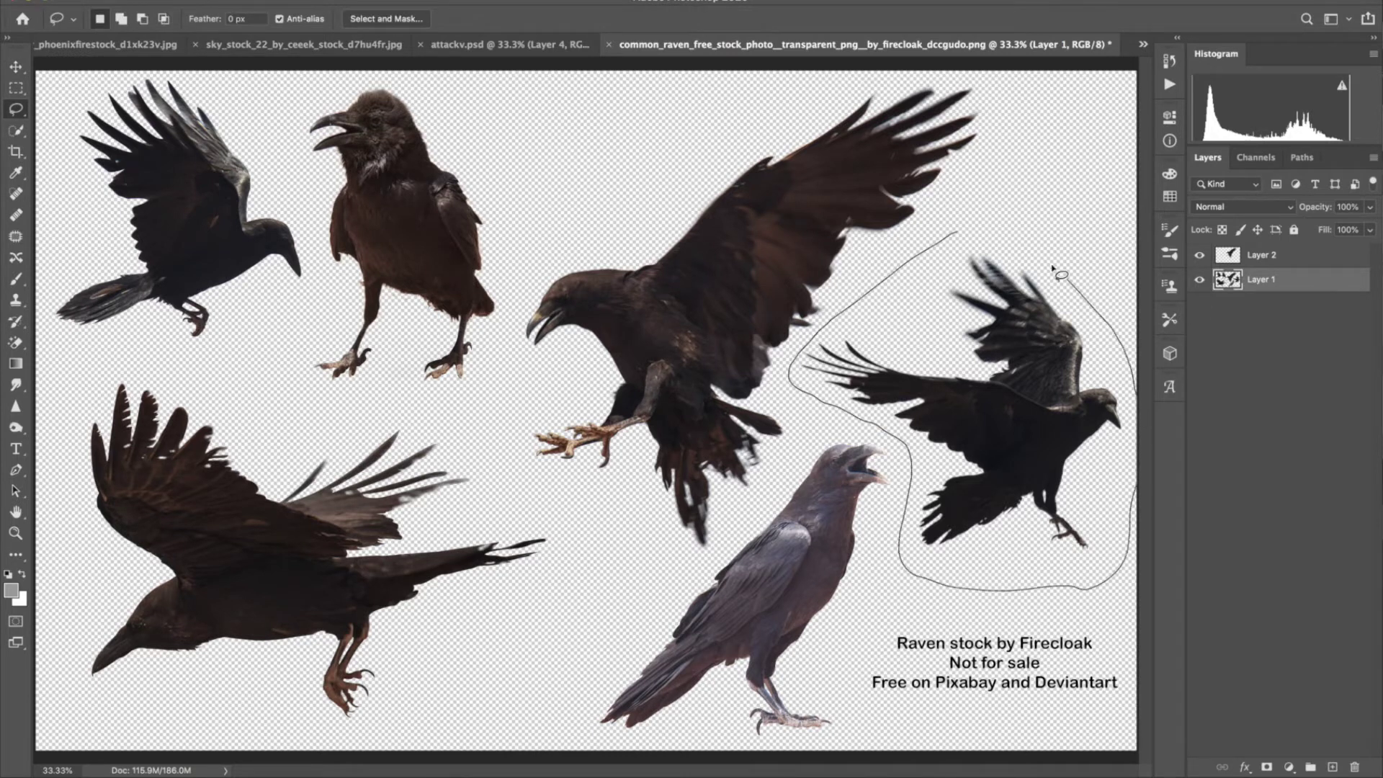
left_click_drag(1053, 267, 961, 233)
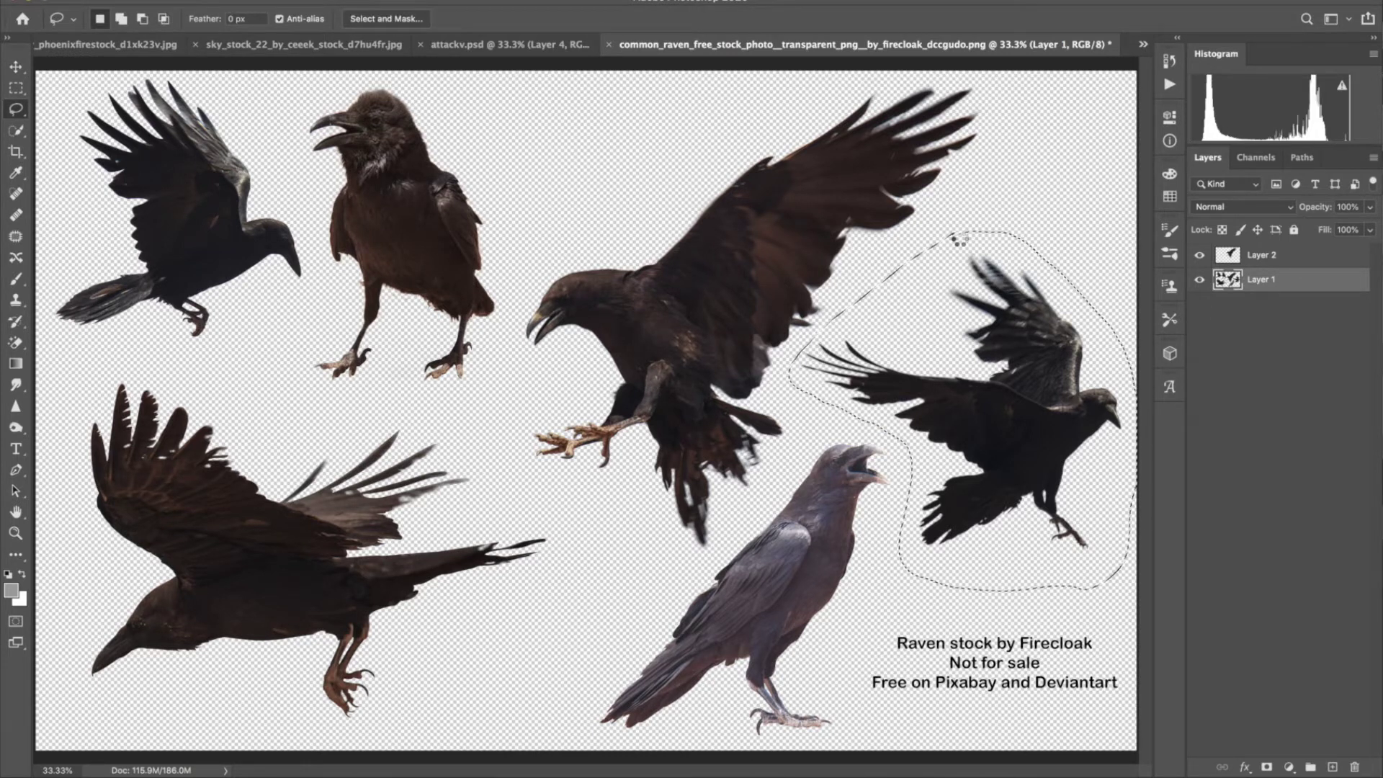
key("ctrl+j")
left_click(15, 66)
mouse_move(976, 420)
left_mouse_down()
mouse_move(529, 52)
mouse_move(733, 318)
left_mouse_up()
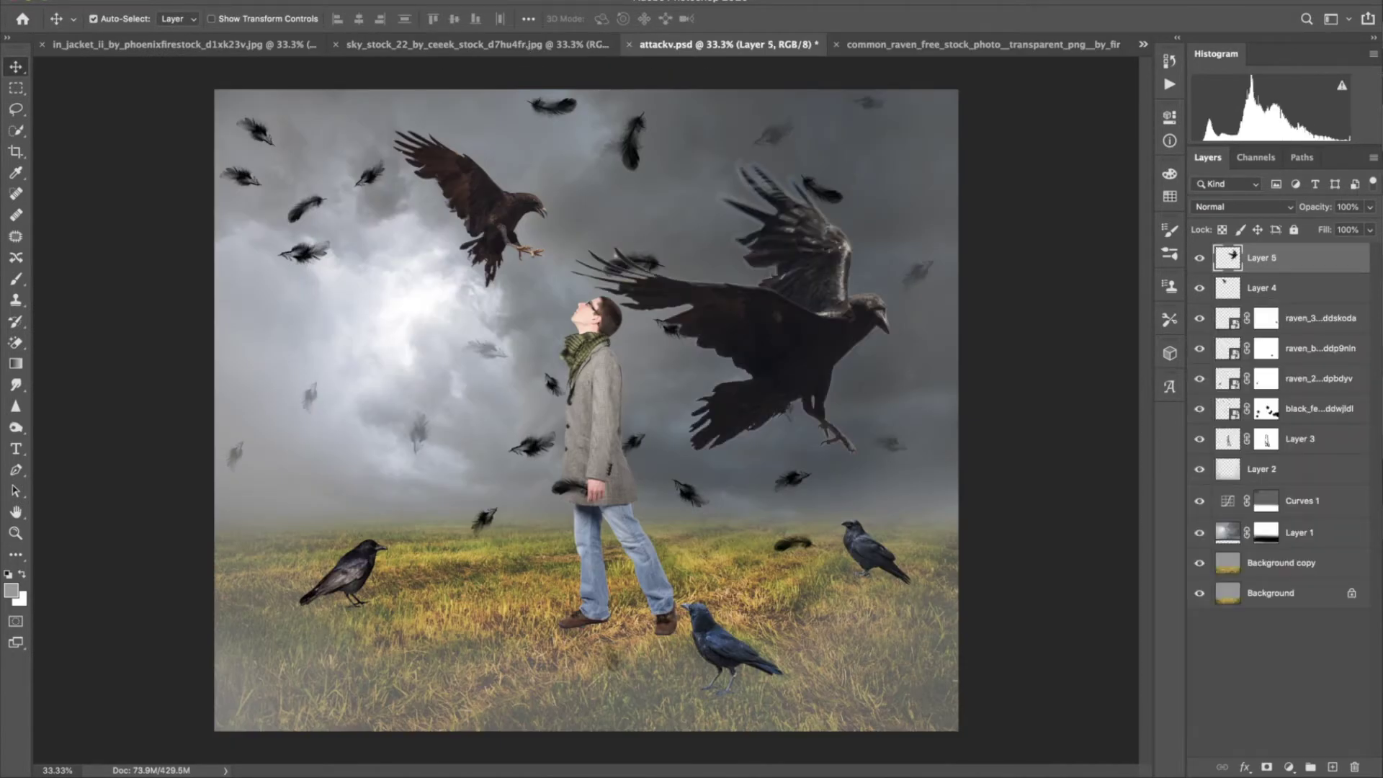
- Flip that raven horizontally, then shrink and tilt it above-right of the man
left_click(468, 603)
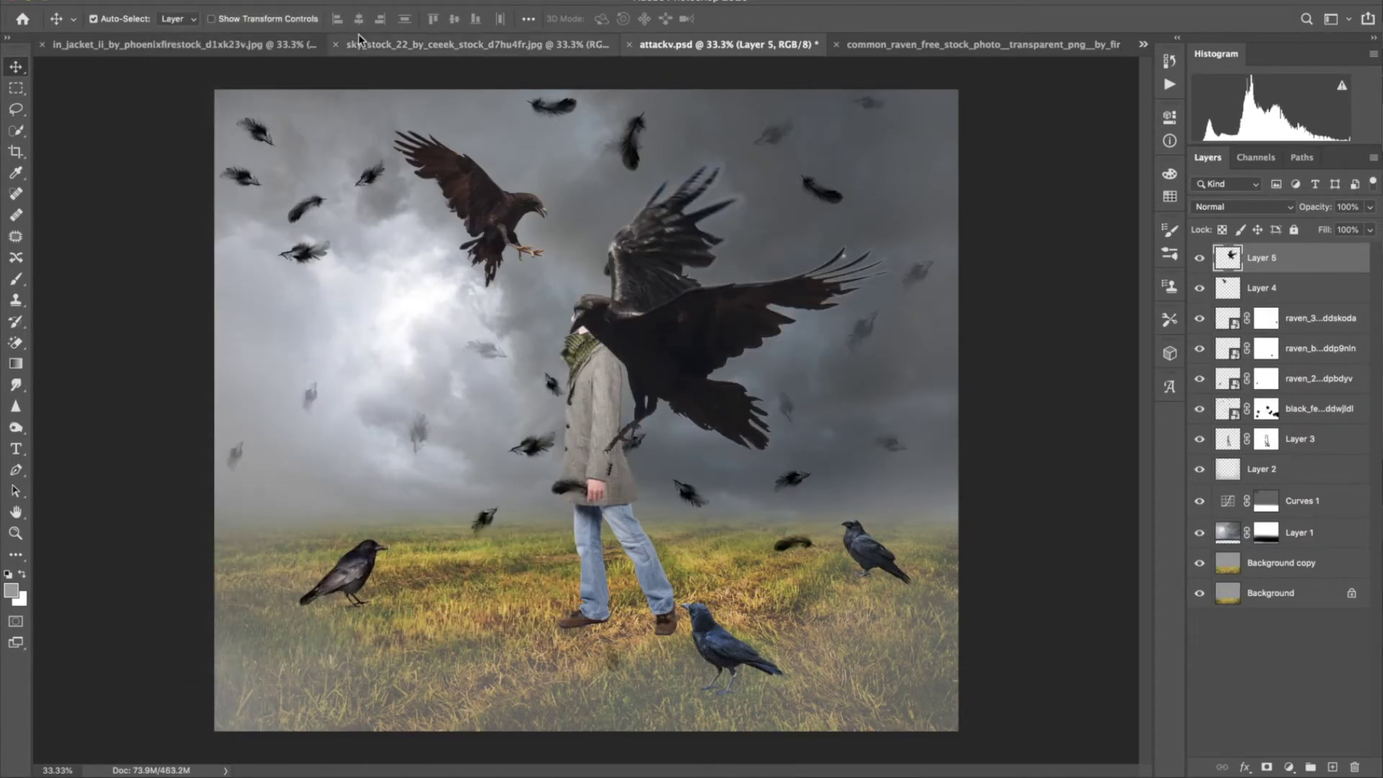
left_click(155, 1)
left_click(266, 325)
mouse_move(573, 454)
left_mouse_down()
mouse_move(741, 351)
mouse_move(749, 289)
left_mouse_up()
mouse_move(807, 230)
left_mouse_down()
mouse_move(775, 277)
mouse_move(837, 235)
left_mouse_up()
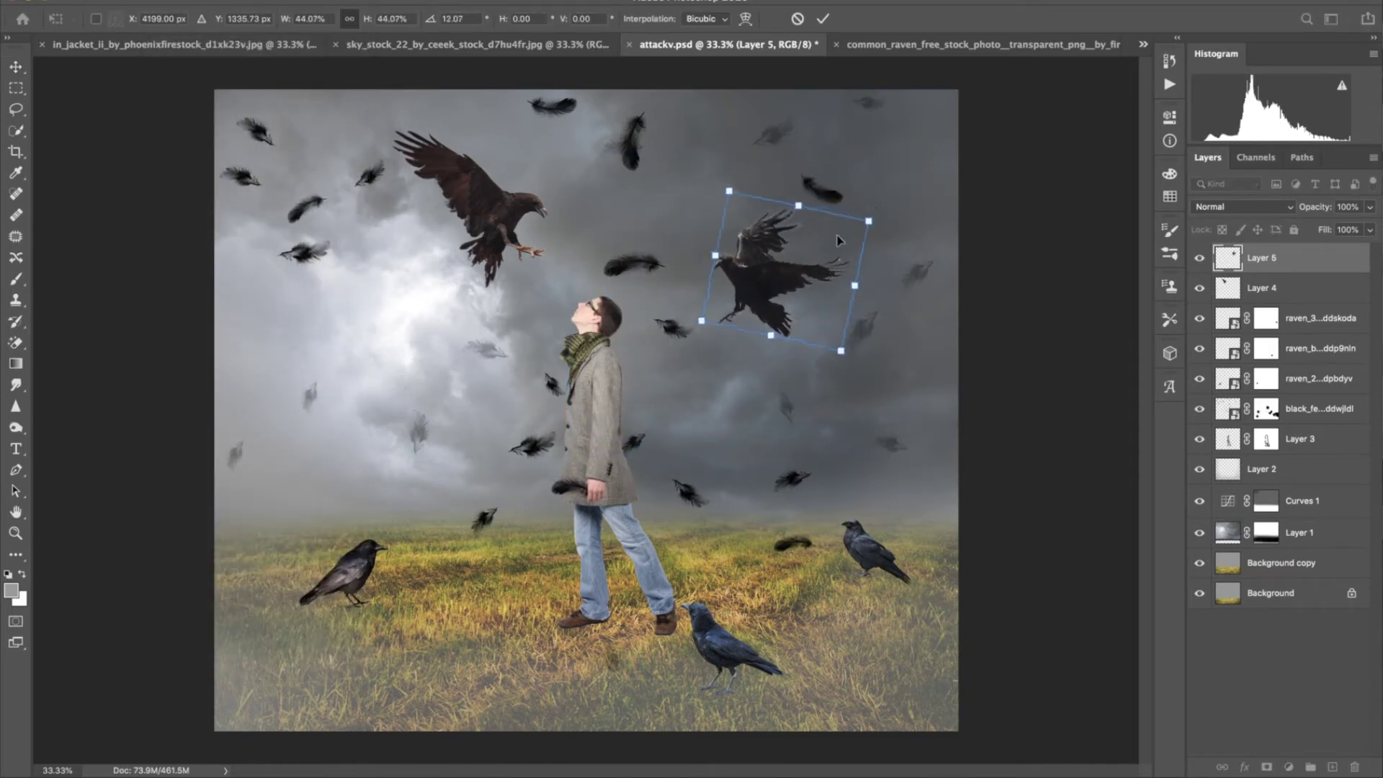
left_click(822, 18)
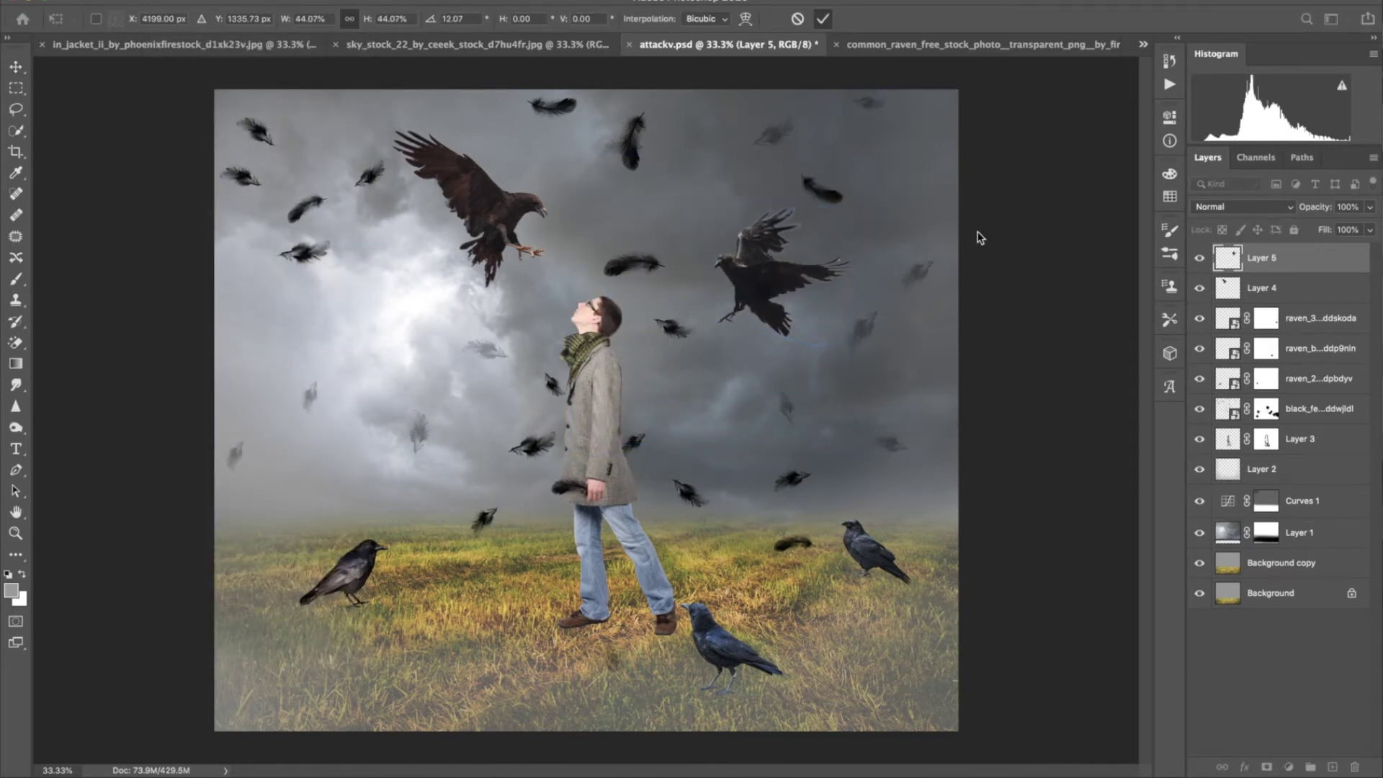
- Lasso the lower-left flying raven on the stock sheet, copy it, and drop it into the composite
left_click(986, 44)
left_click(1273, 308)
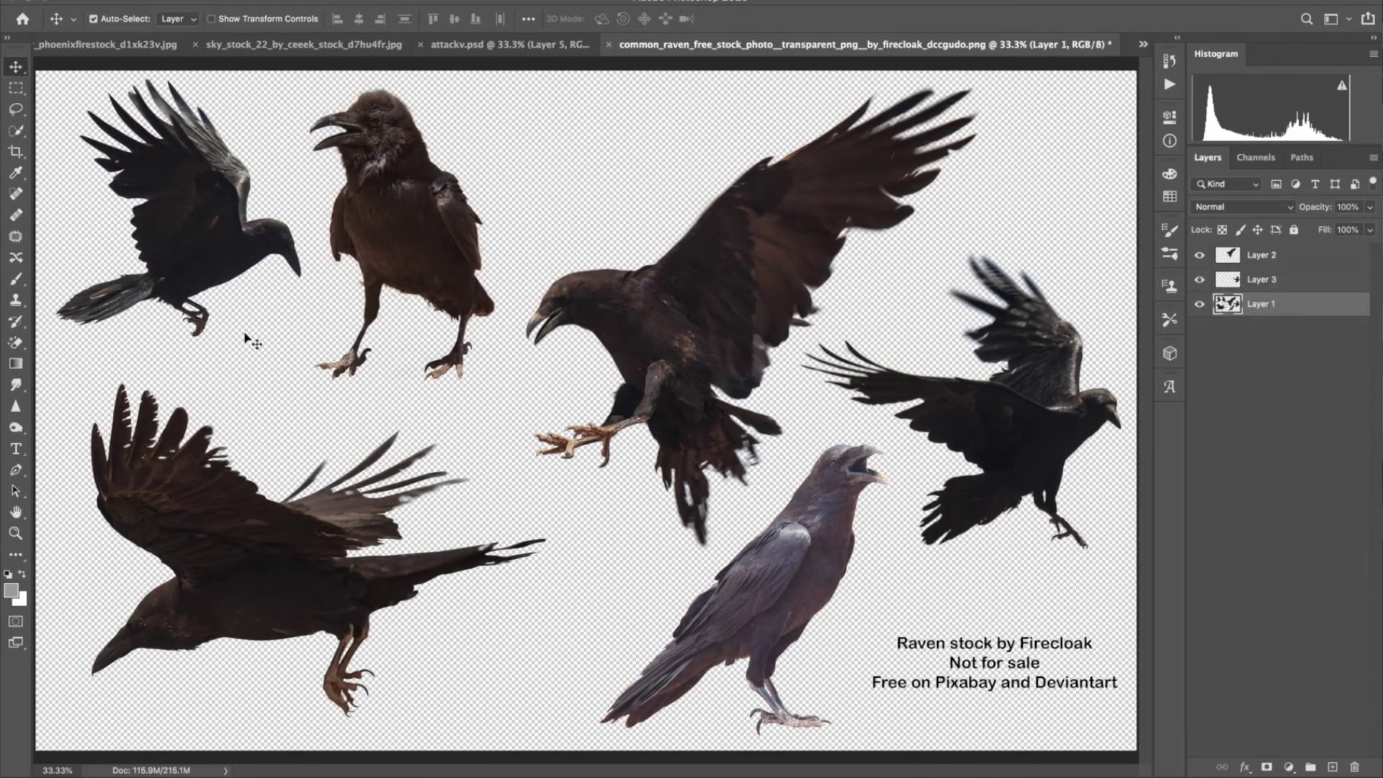
key("l")
mouse_move(132, 364)
left_mouse_down()
mouse_move(72, 401)
mouse_move(148, 369)
left_mouse_up()
key("ctrl+j")
key("v")
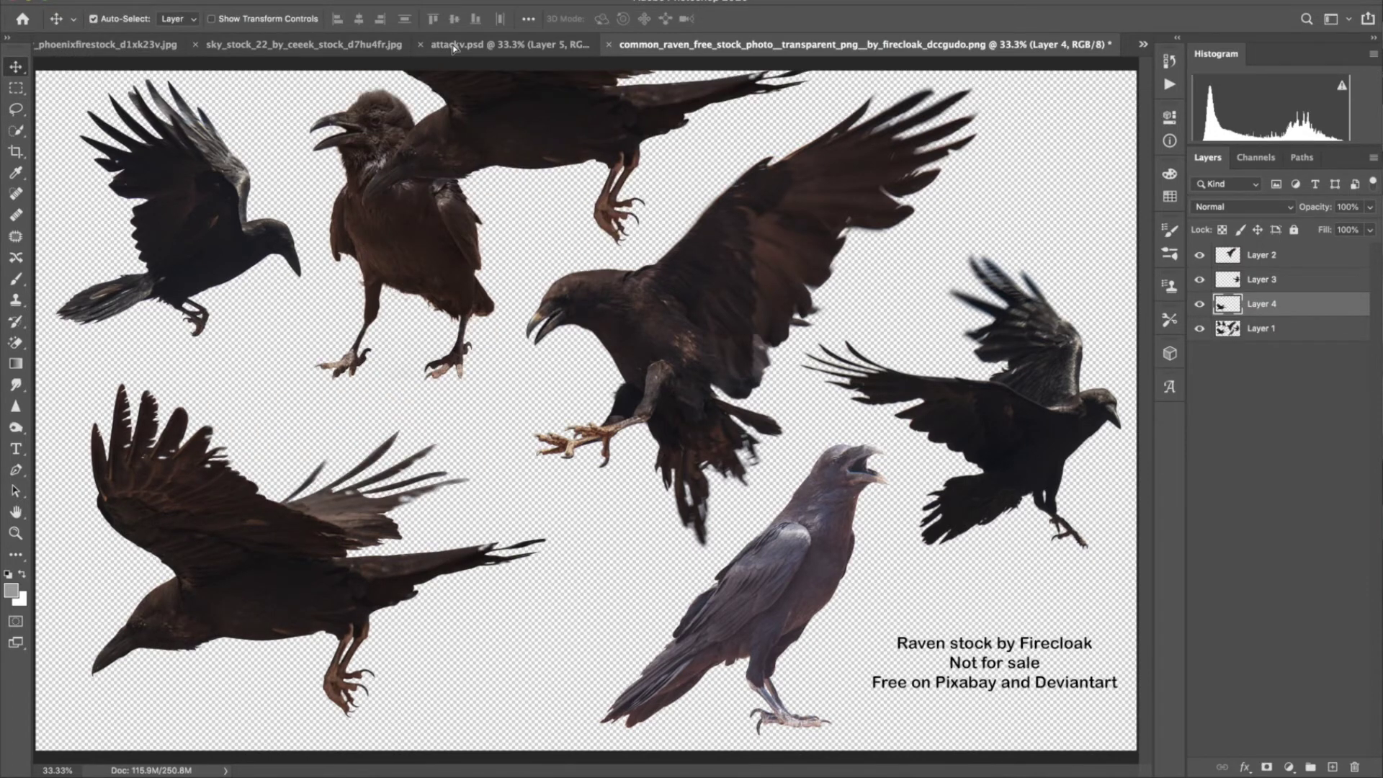
left_click_drag(214, 478, 462, 330)
left_click_drag(487, 378, 484, 381)
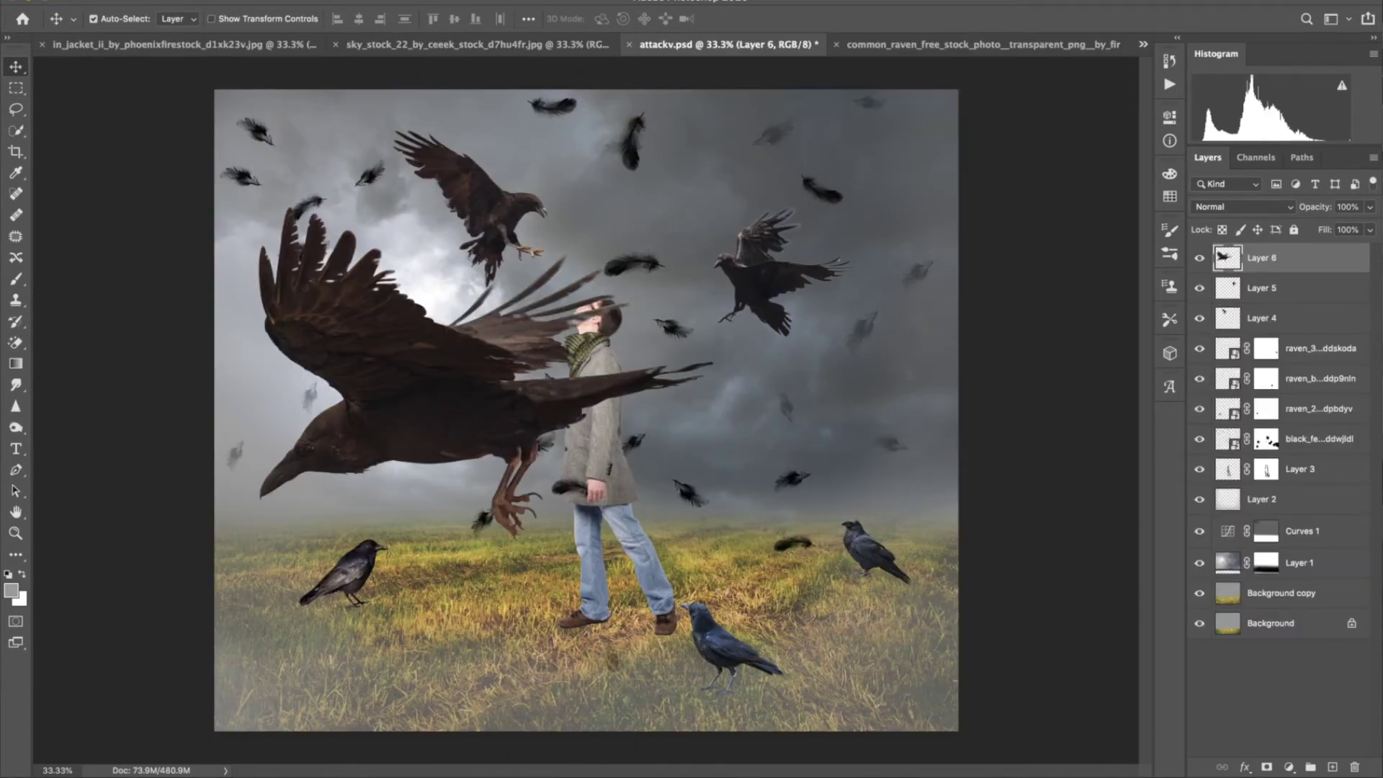
- Flip the second raven, shrink and tilt it left of the man, then close the stock sheet
left_click(155, 2)
left_click(469, 605)
left_click(155, 2)
left_click(202, 340)
left_click_drag(713, 540, 565, 432)
mouse_move(389, 317)
left_mouse_down()
mouse_move(347, 297)
mouse_move(347, 356)
left_mouse_up()
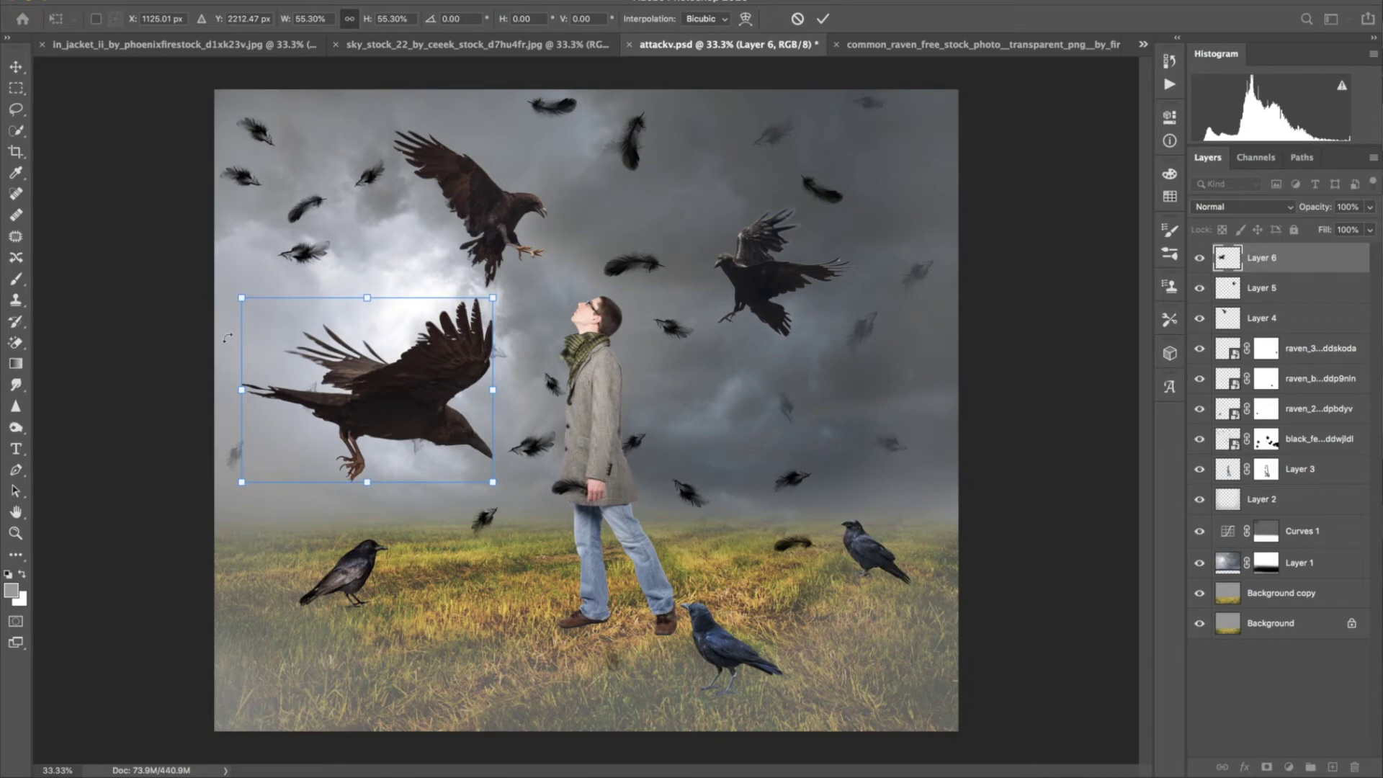
left_click_drag(228, 338, 213, 369)
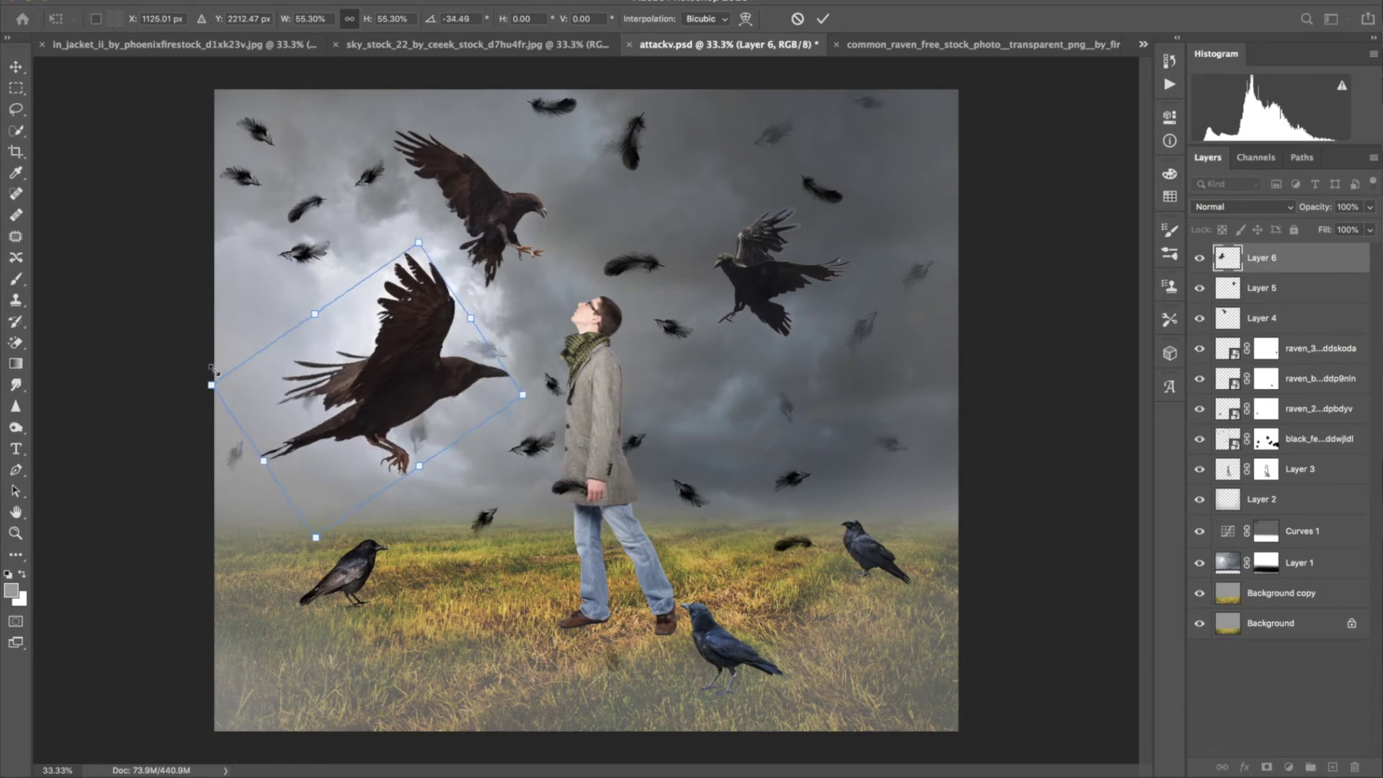
left_click(821, 19)
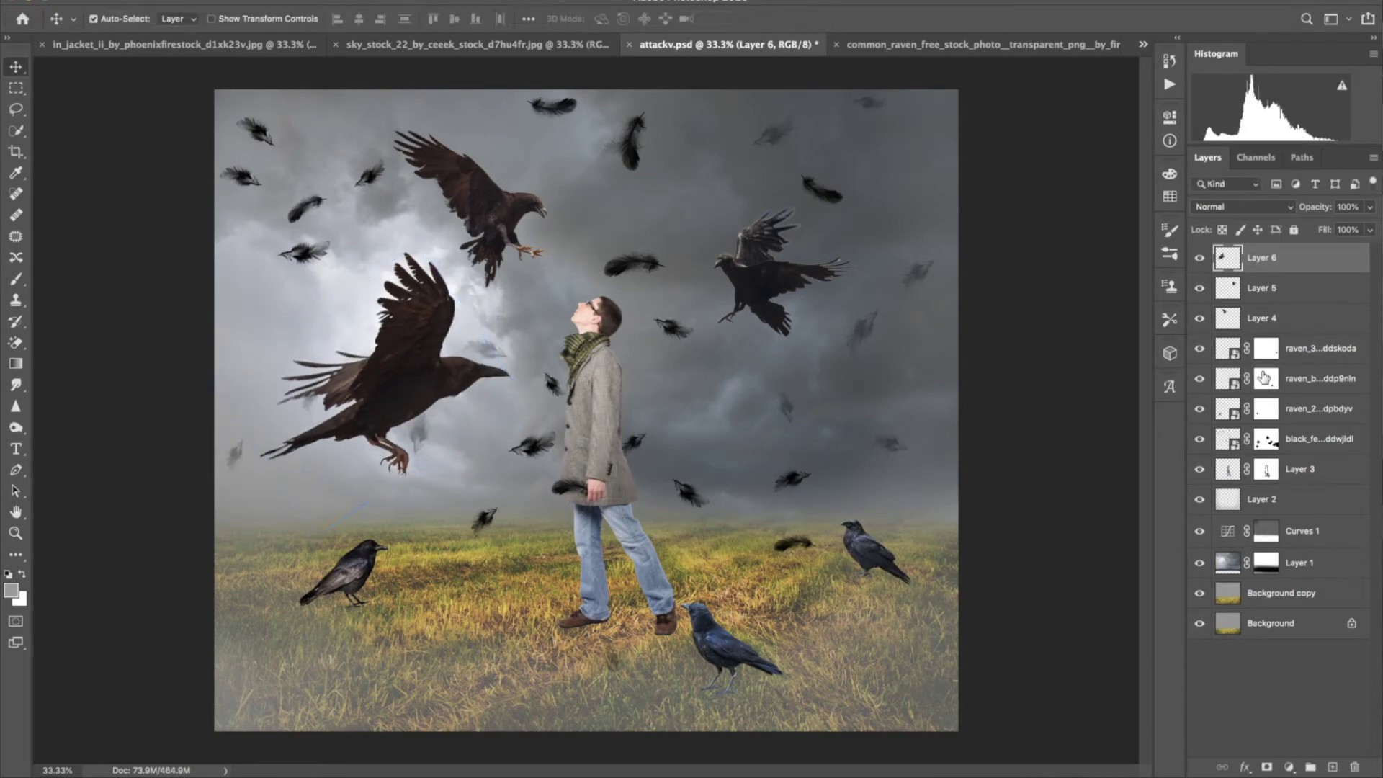
left_click(836, 44)
- Close the raven sheet without saving, then place and commit a black feather image in the scene
left_click(784, 264)
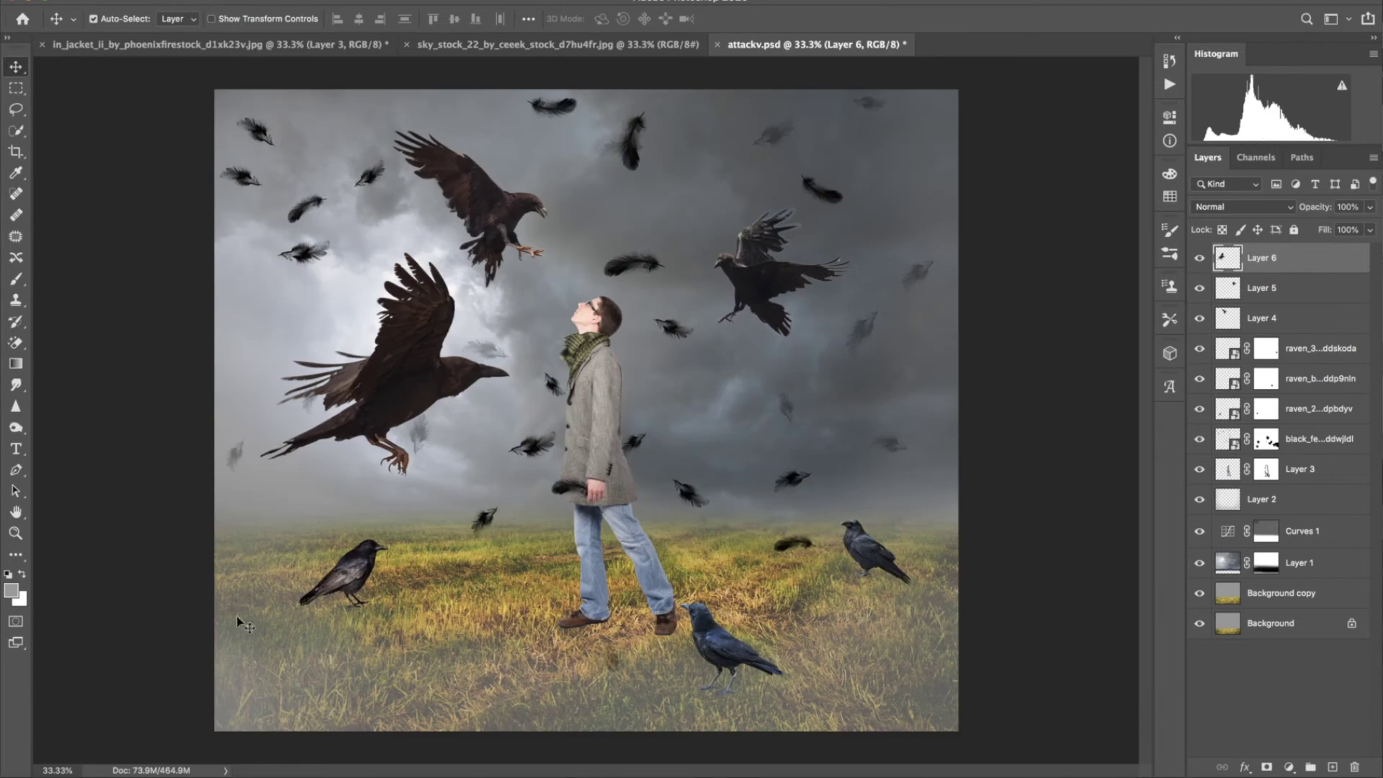
key("super+Tab")
mouse_move(655, 235)
left_mouse_down()
mouse_move(589, 407)
mouse_move(445, 614)
mouse_move(949, 472)
mouse_move(234, 335)
left_mouse_up()
left_click(772, 19)
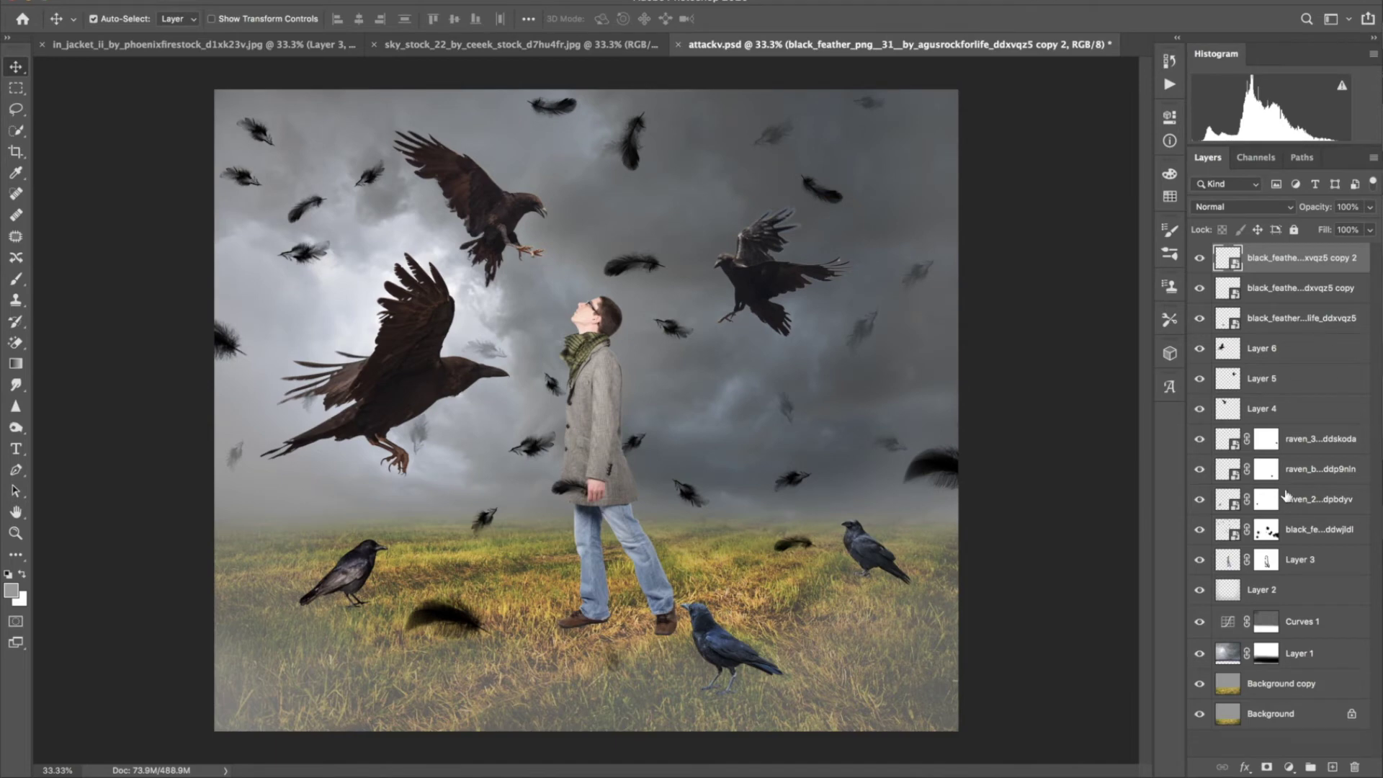
- Add a blank shadow layer above Layer 2 and set up a soft black brush at low opacity
left_click(1316, 580)
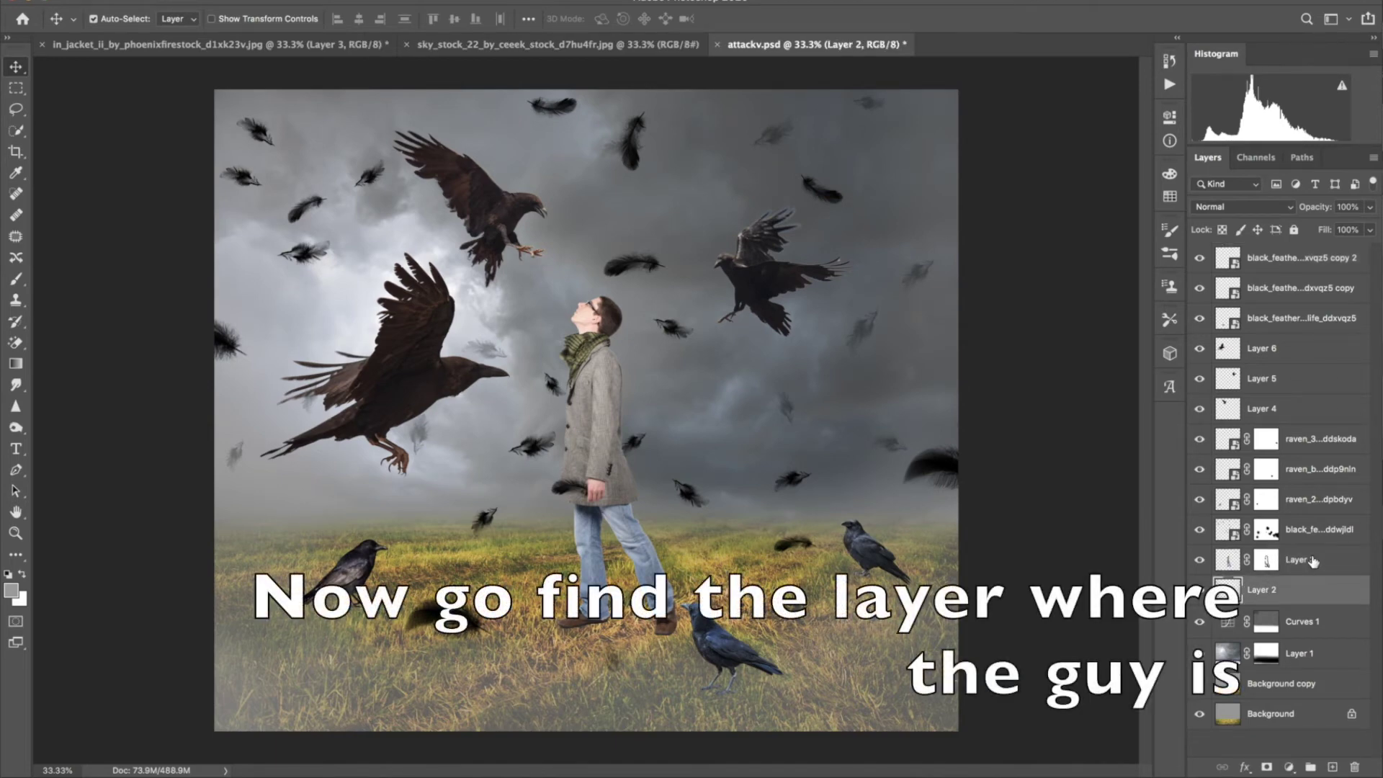
left_click(1332, 767)
key("d")
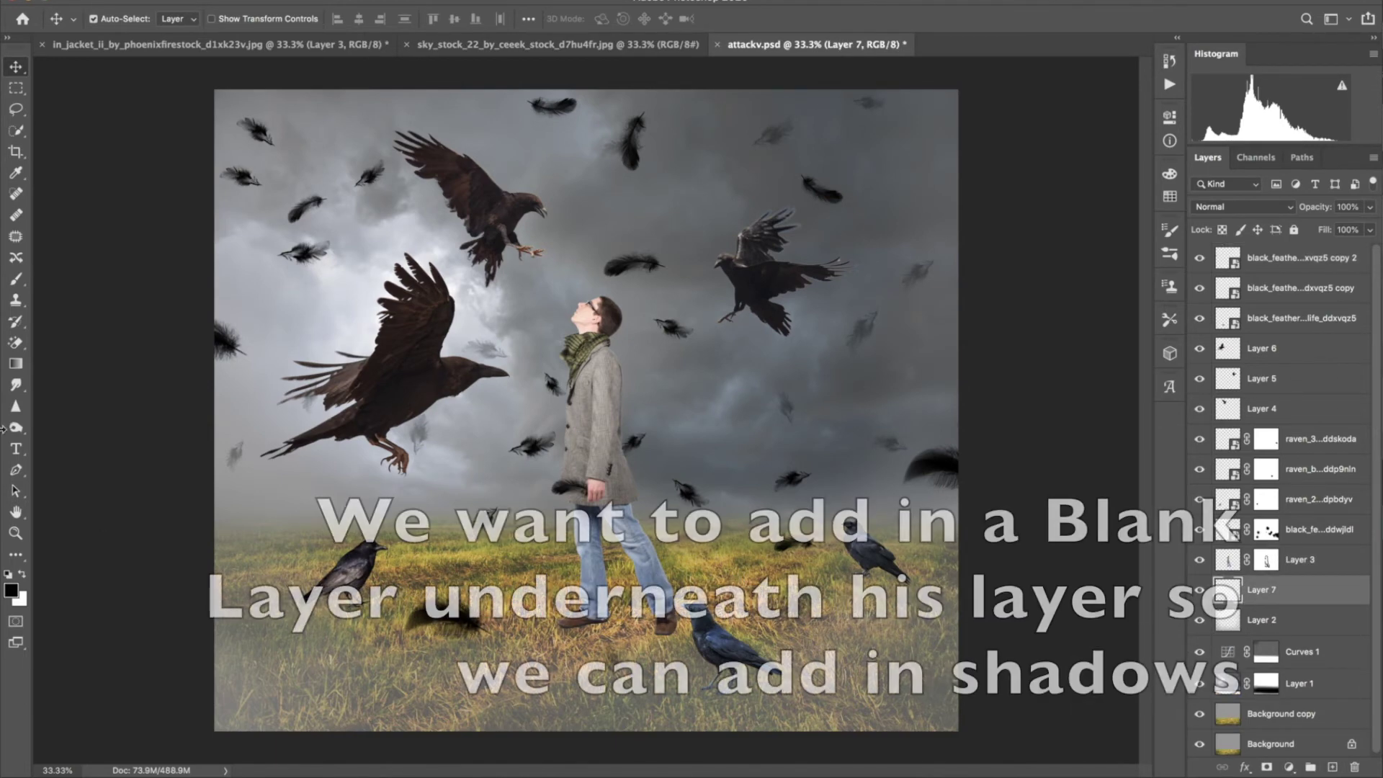
left_click(16, 279)
left_click_drag(328, 20, 297, 24)
- Paint soft shadows under the left raven, the right raven and the man's shoes
key("ctrl+plus")
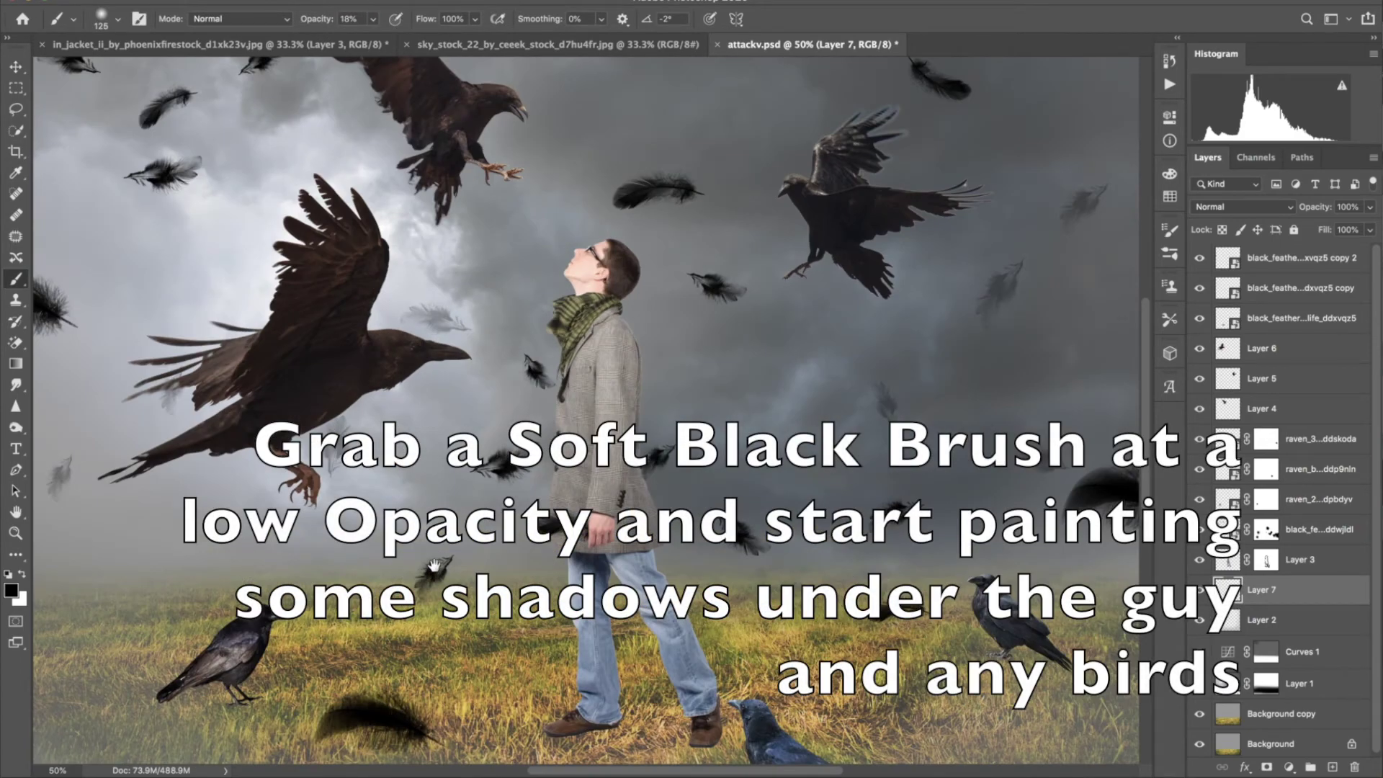
left_click_drag(432, 573, 508, 308)
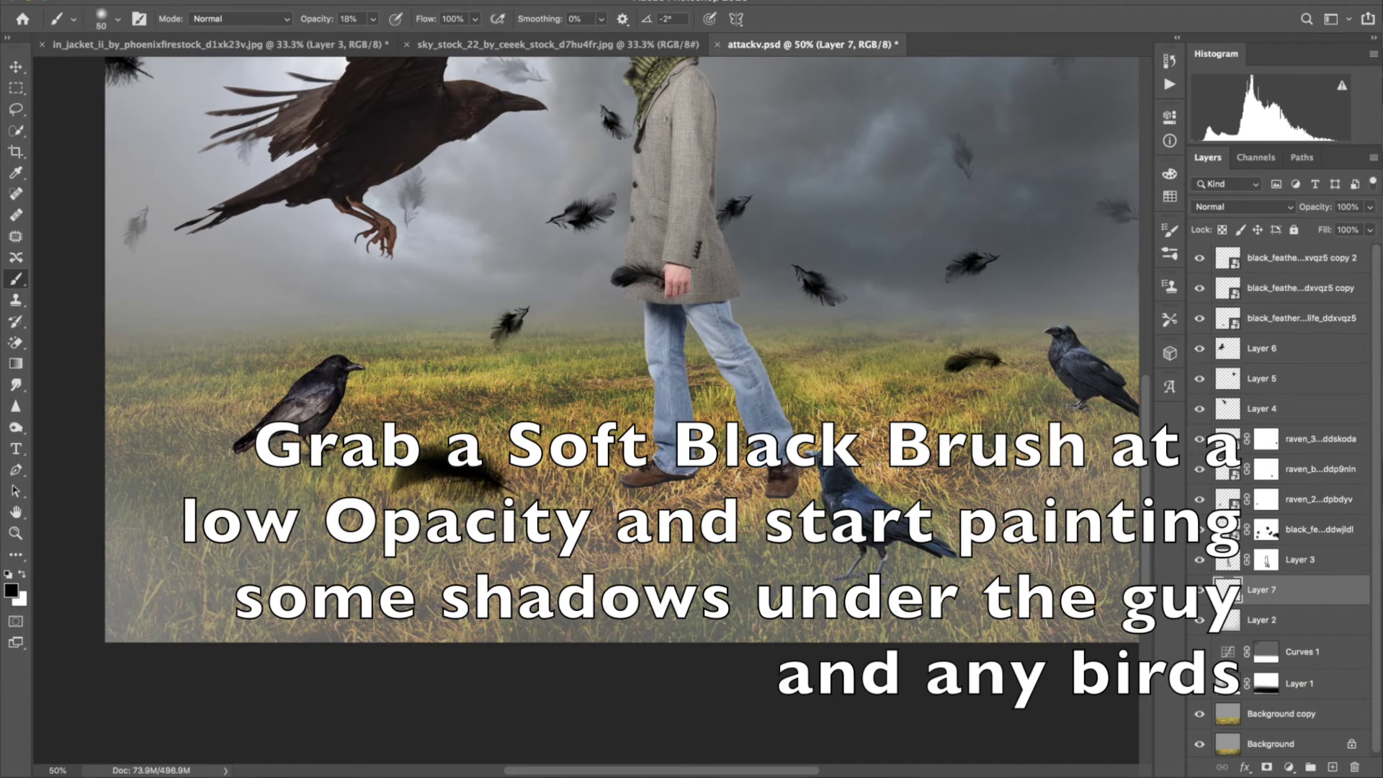
left_click_drag(320, 454, 252, 458)
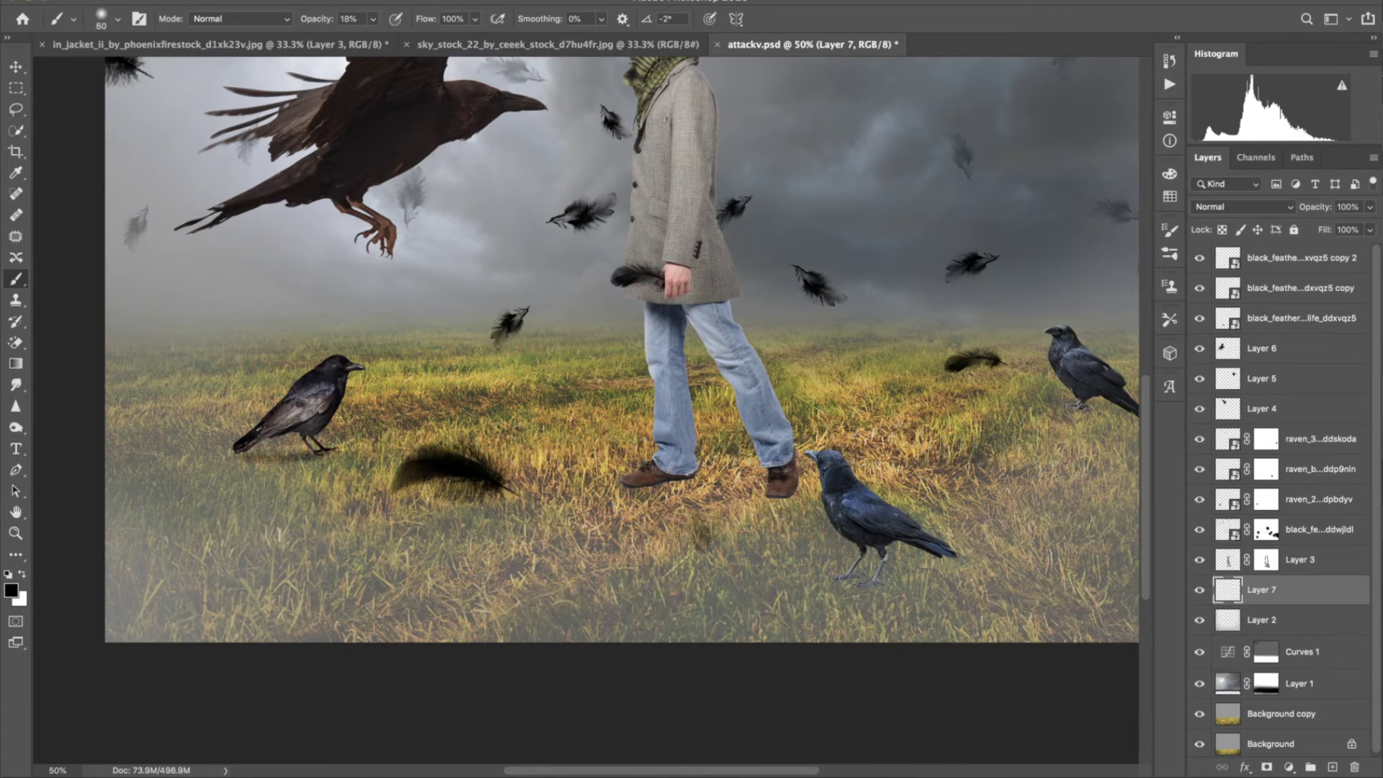
left_click_drag(882, 575, 941, 560)
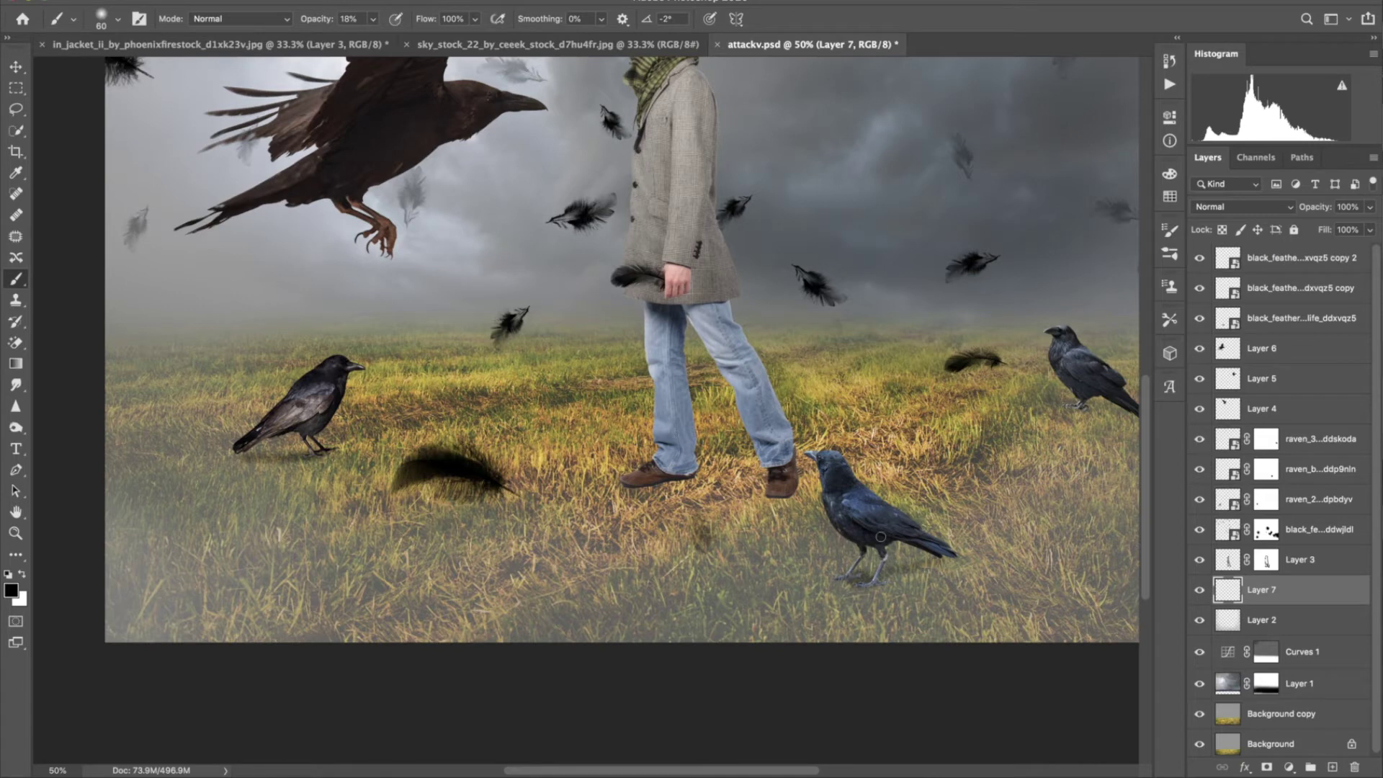
left_click_drag(1090, 441, 837, 449)
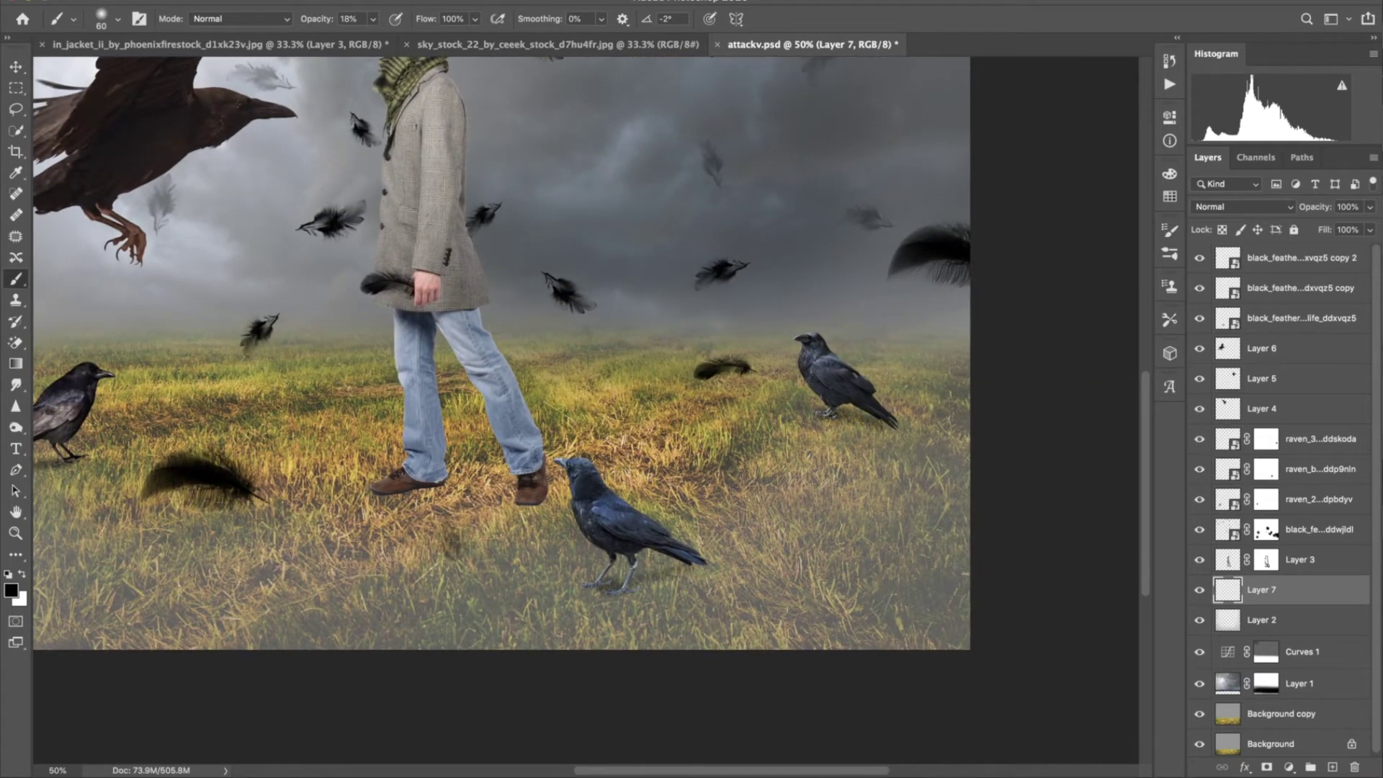
mouse_move(402, 486)
left_mouse_down()
mouse_move(533, 500)
mouse_move(479, 497)
mouse_move(518, 496)
left_mouse_up()
key("ctrl+minus")
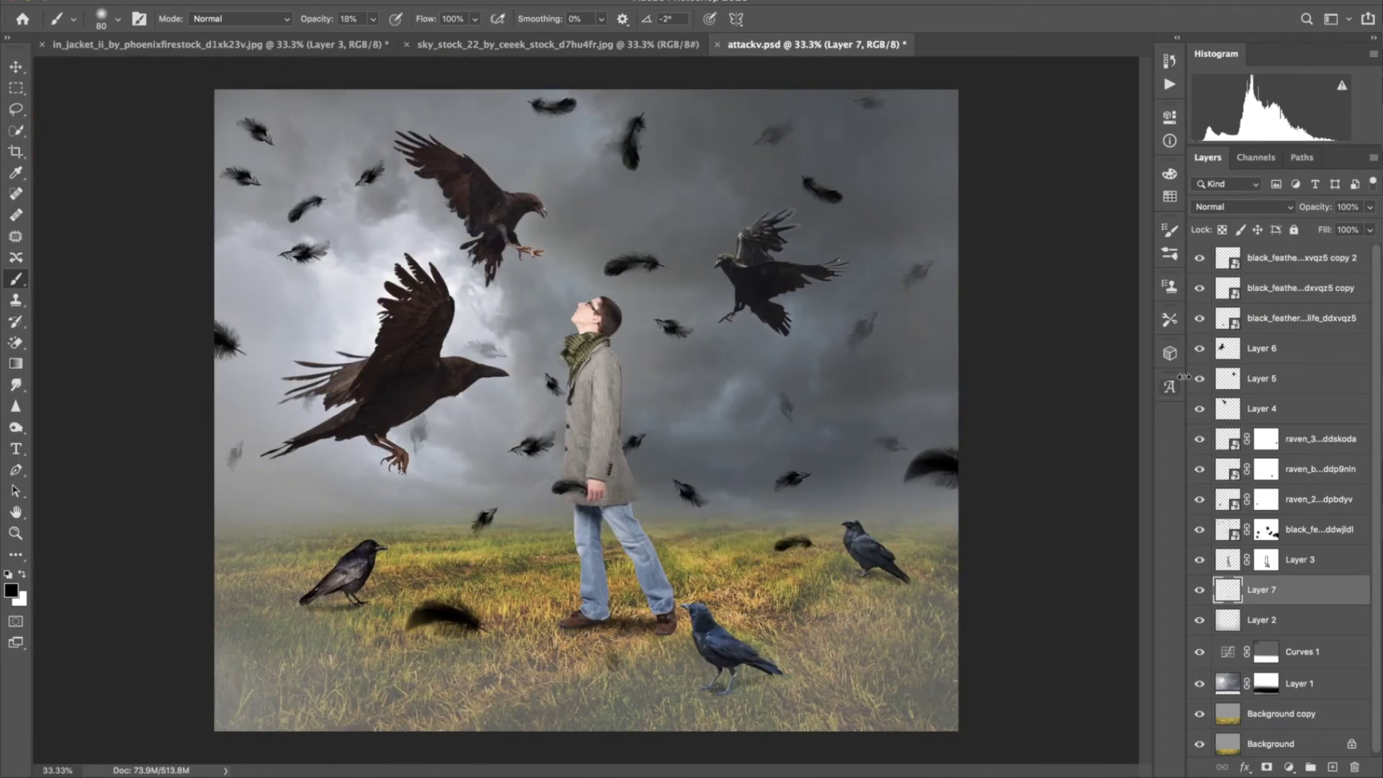
left_click(1289, 257)
- Add a reversed radial Gradient Fill vignette blended in Soft Light at reduced opacity
left_click(1289, 767)
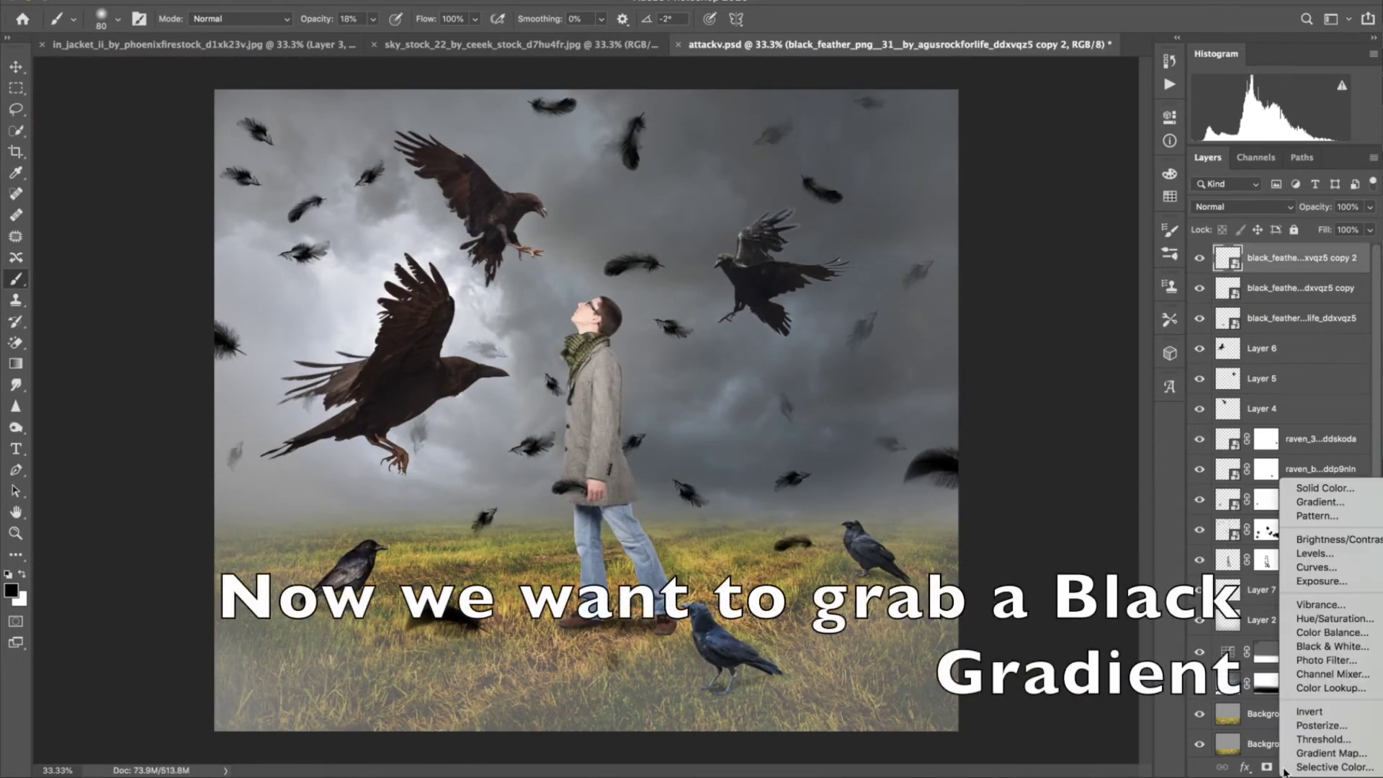
left_click(1313, 502)
left_click(1040, 156)
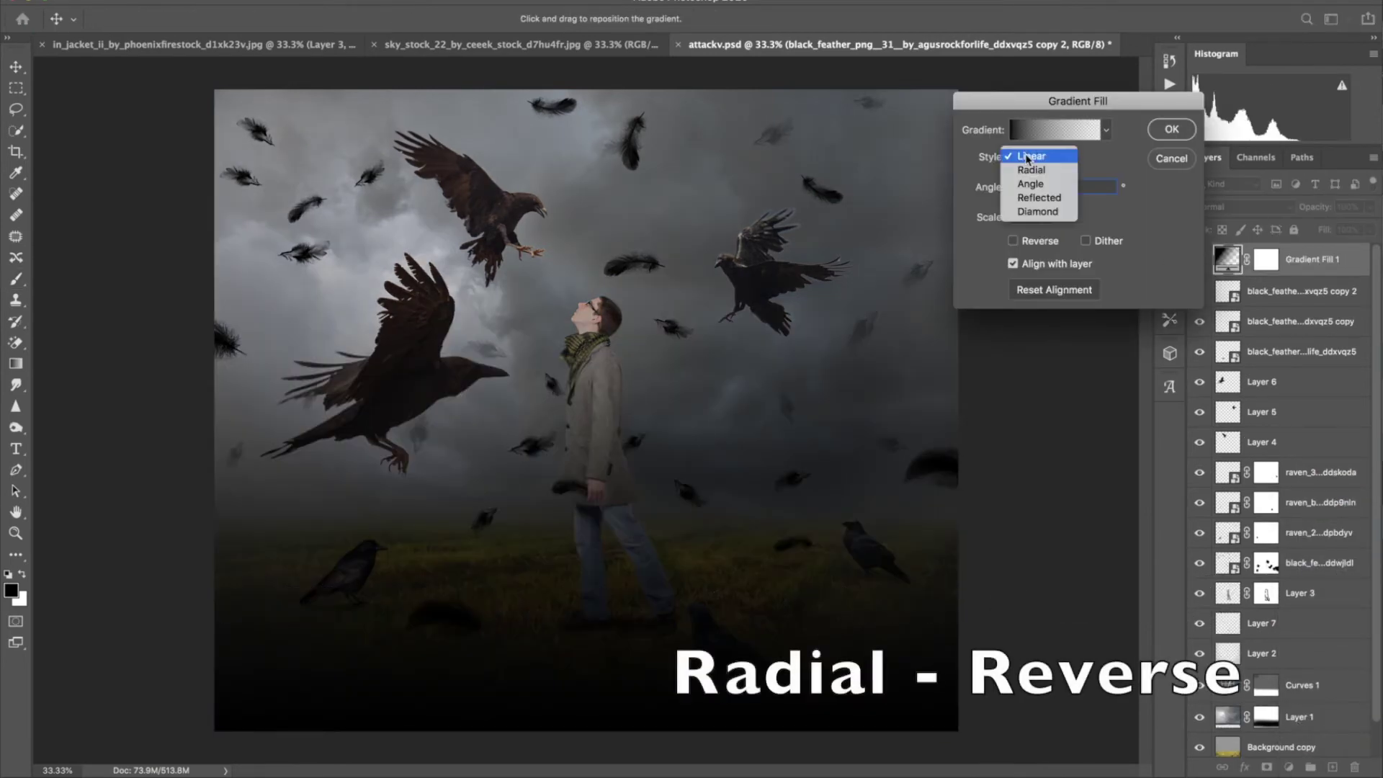
left_click(1014, 241)
left_click(1029, 180)
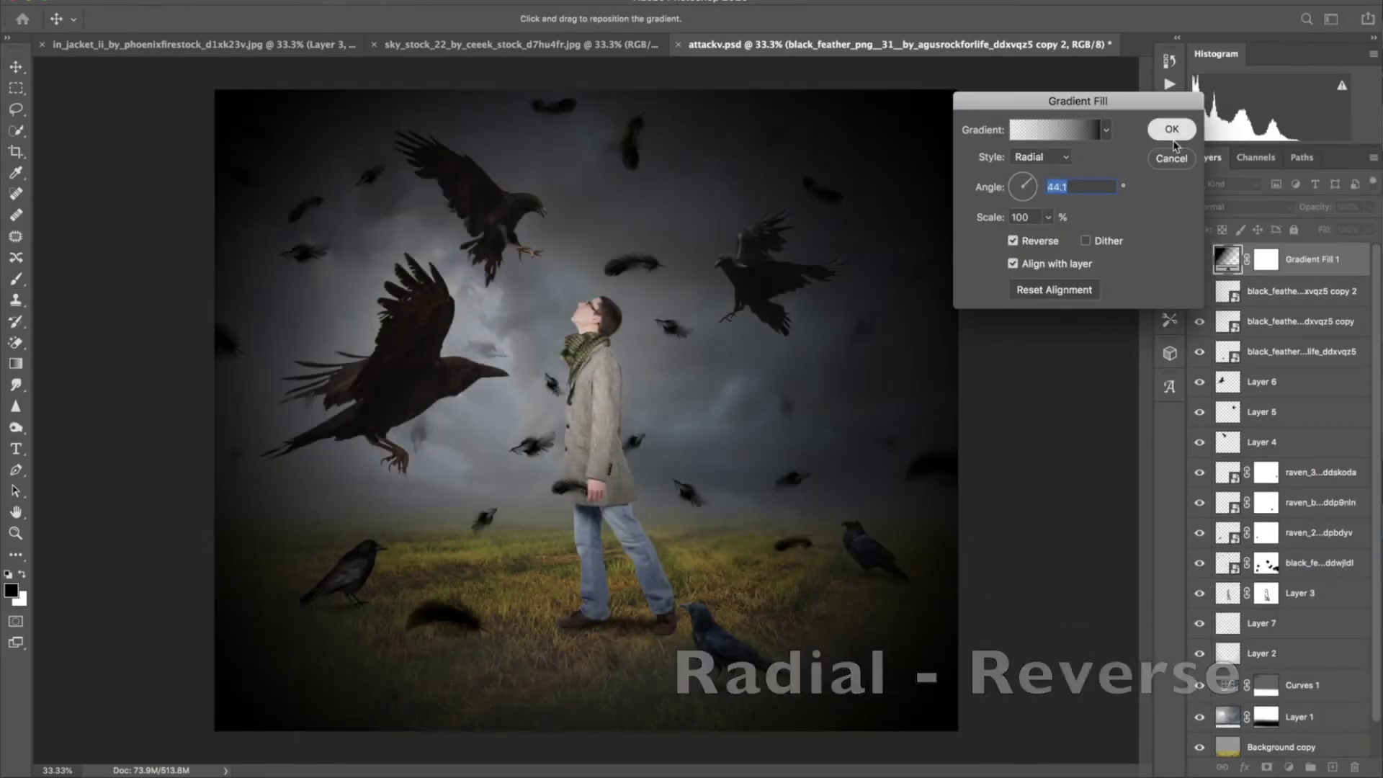
left_click(1171, 129)
left_click(1239, 207)
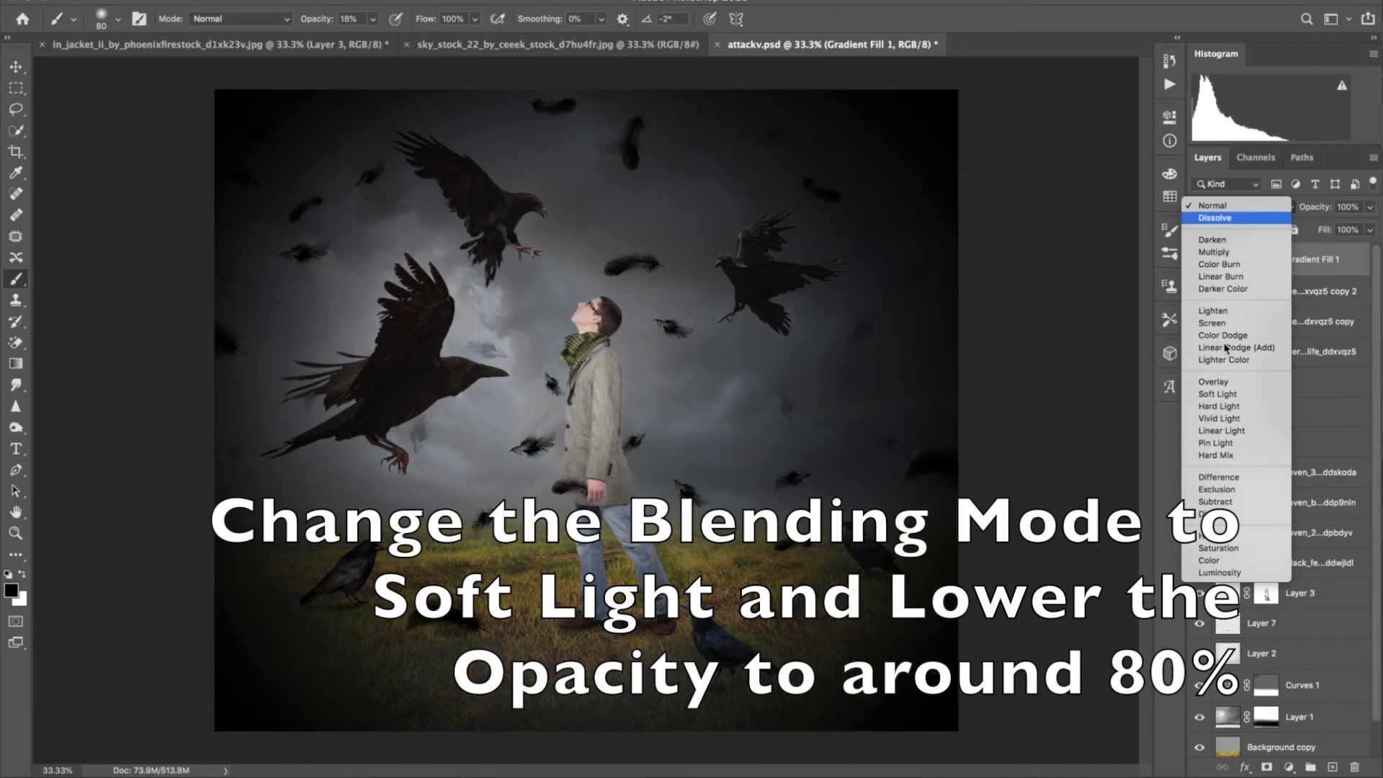
left_click(1218, 394)
left_click_drag(1304, 209, 1285, 210)
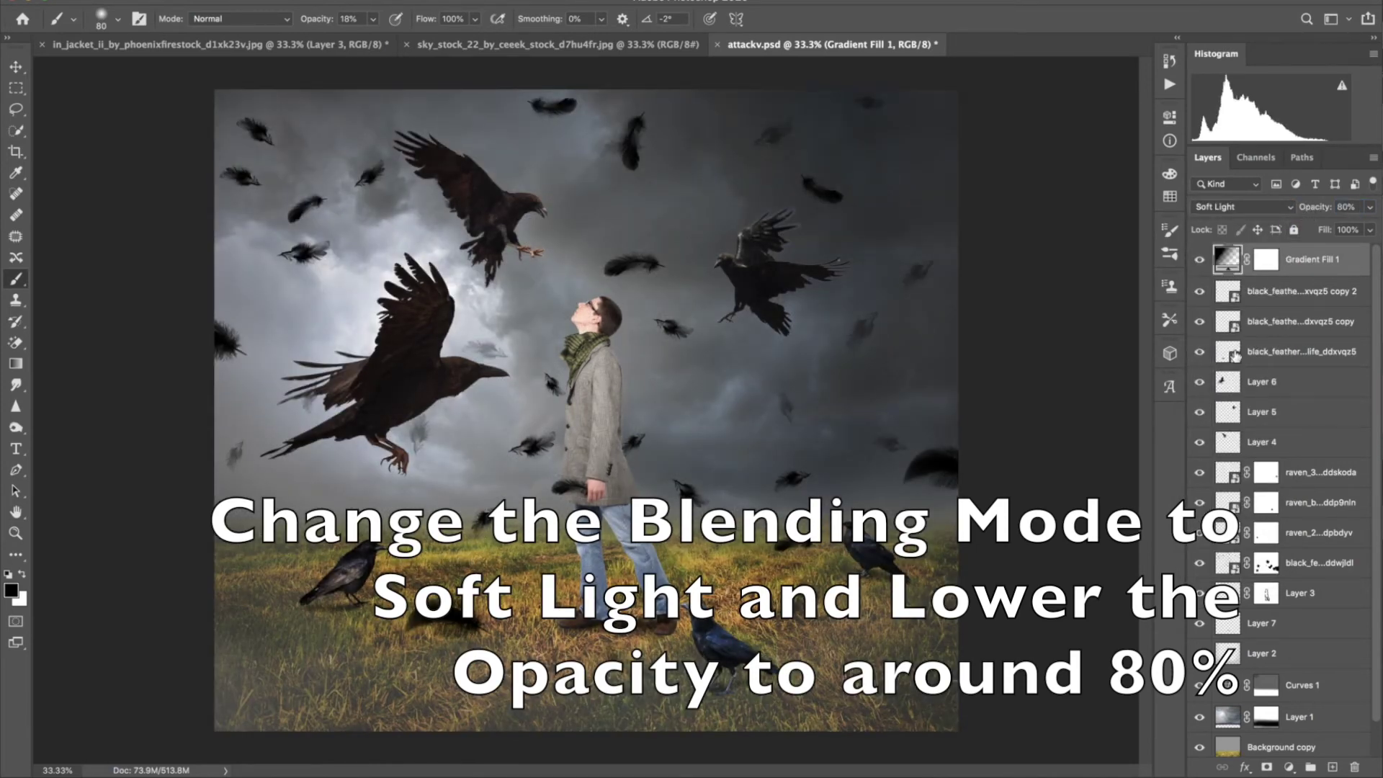
- Add a Curves layer that lifts the black point for a faded matte look
left_click(1289, 767)
left_click(1315, 567)
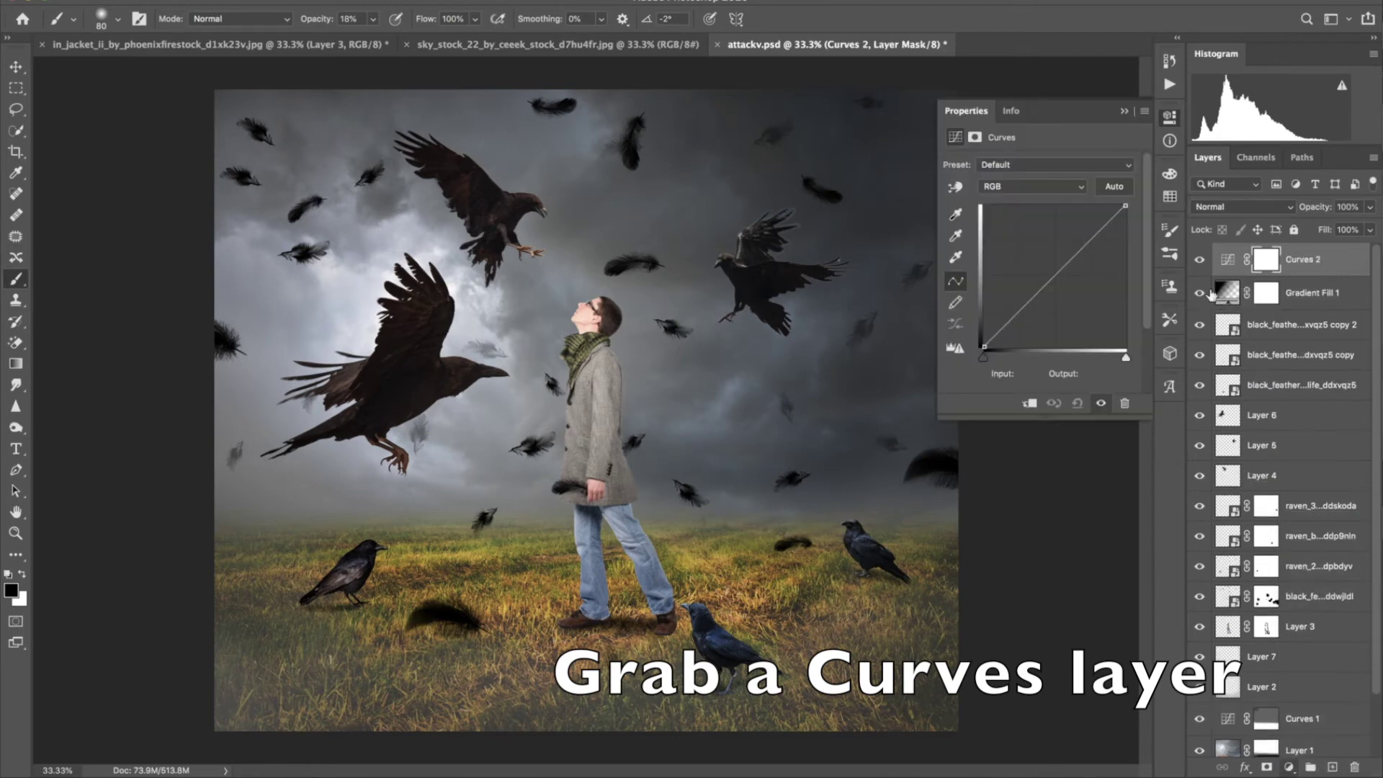
left_click(1055, 276)
left_click(1020, 310)
left_click_drag(982, 346, 974, 334)
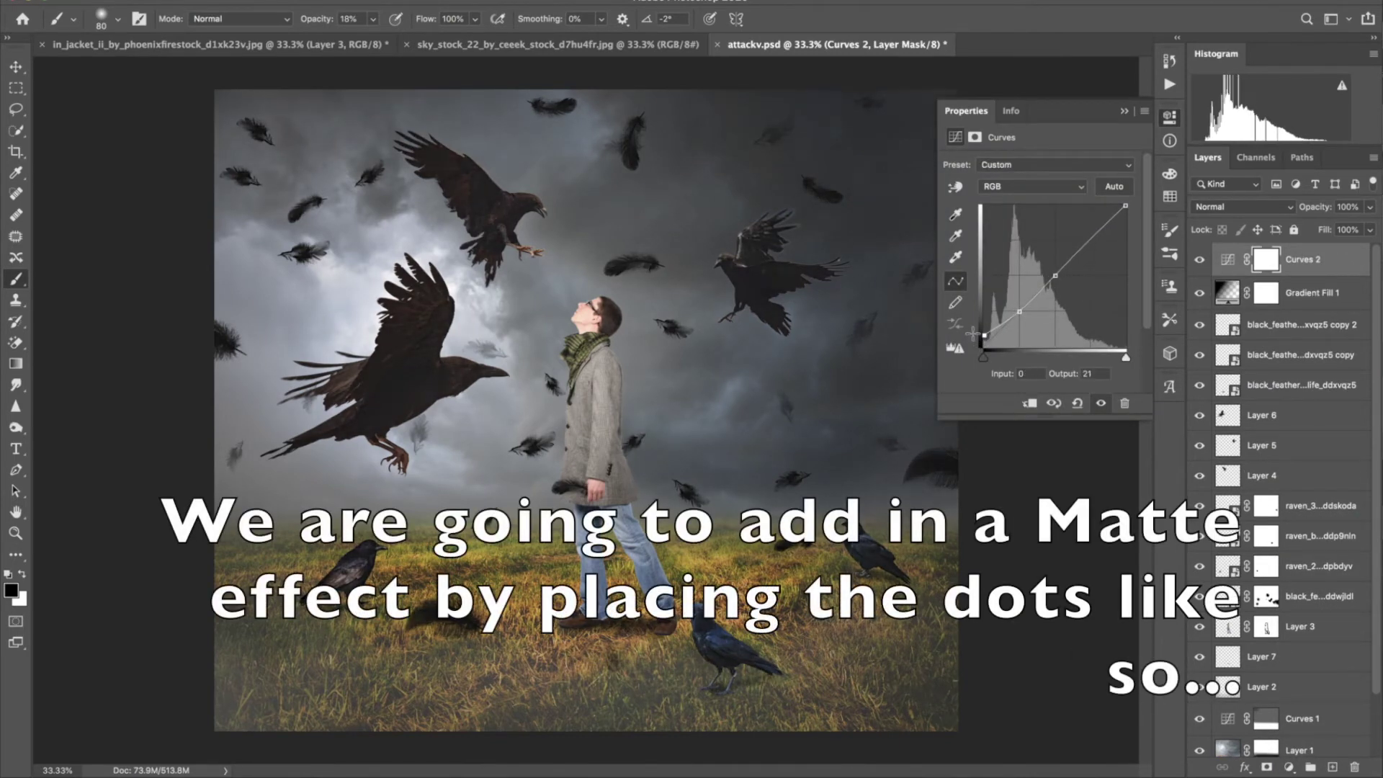
left_click(1289, 767)
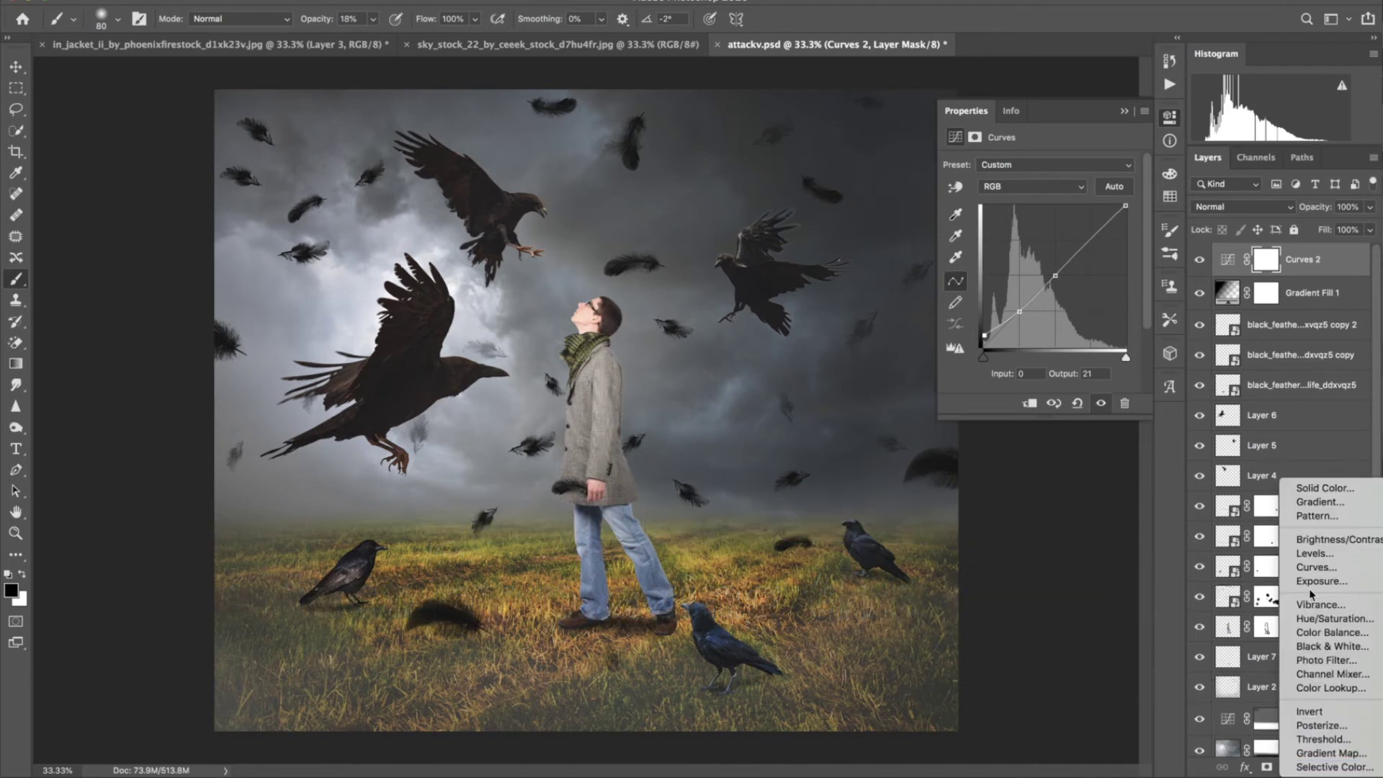
left_click(1316, 569)
- Pull one Curves layer down to darken and another up to brighten, inverting both masks to black
left_click_drag(1056, 270, 1079, 302)
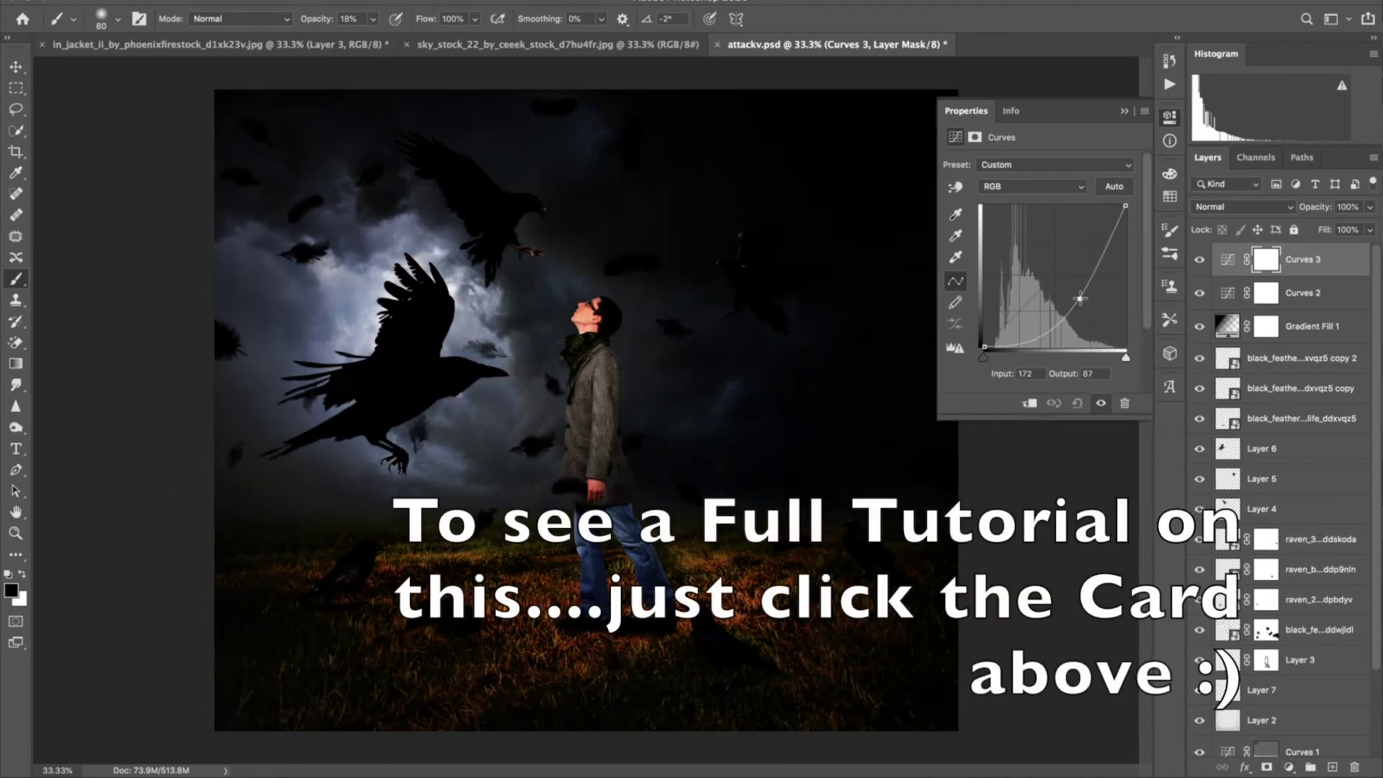
left_click_drag(1079, 302, 1081, 297)
key("ctrl+i")
left_click(1289, 767)
left_click(1316, 569)
left_click_drag(1053, 279, 1038, 244)
key("ctrl+i")
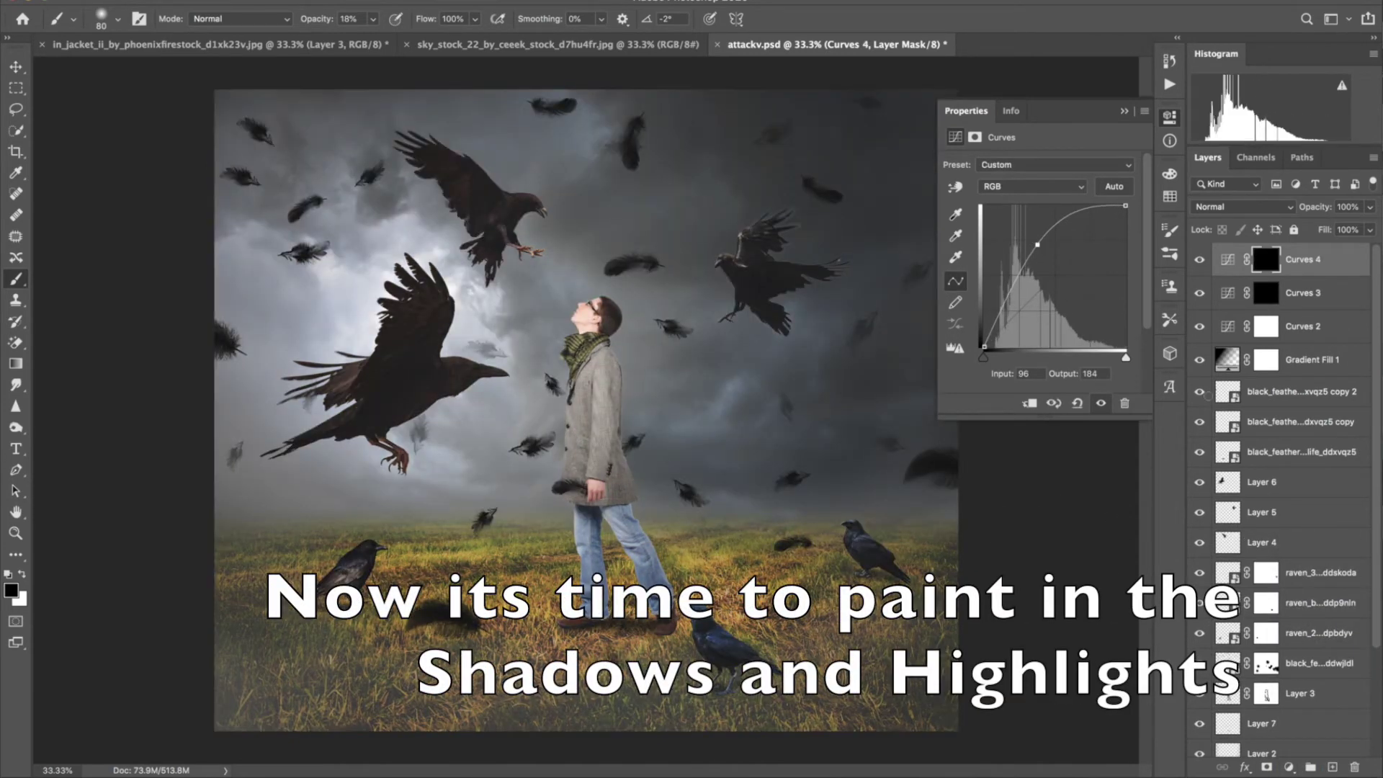
- Select the darkening curve's mask and set a white brush at a few percent opacity
left_click(1266, 294)
key("ctrl+plus")
key("ctrl+plus")
key("x")
left_click(319, 22)
left_click_drag(320, 22, 308, 22)
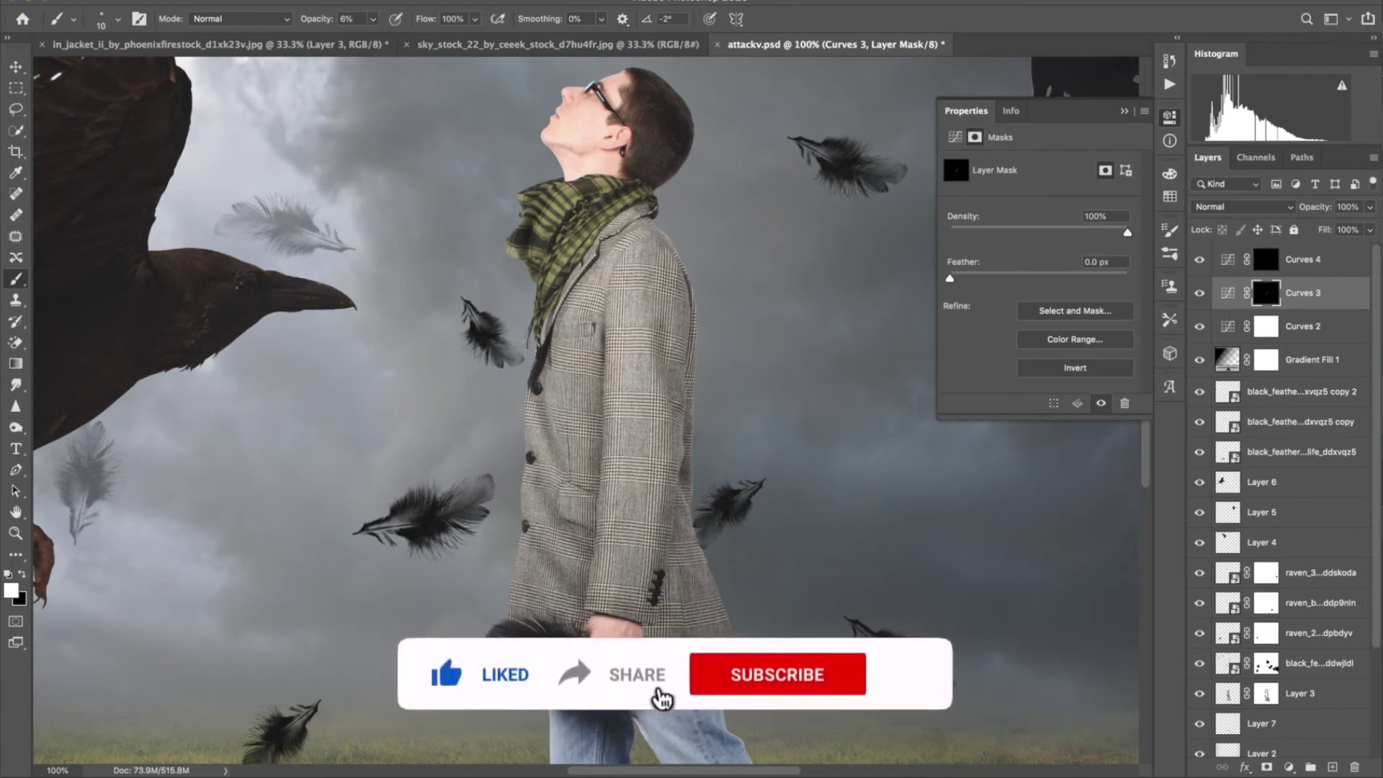
- Paint over the man's coat and scarf on the darkening curve's mask, then toggle both Curves to compare
key("ctrl+plus")
left_click_drag(547, 254, 559, 384)
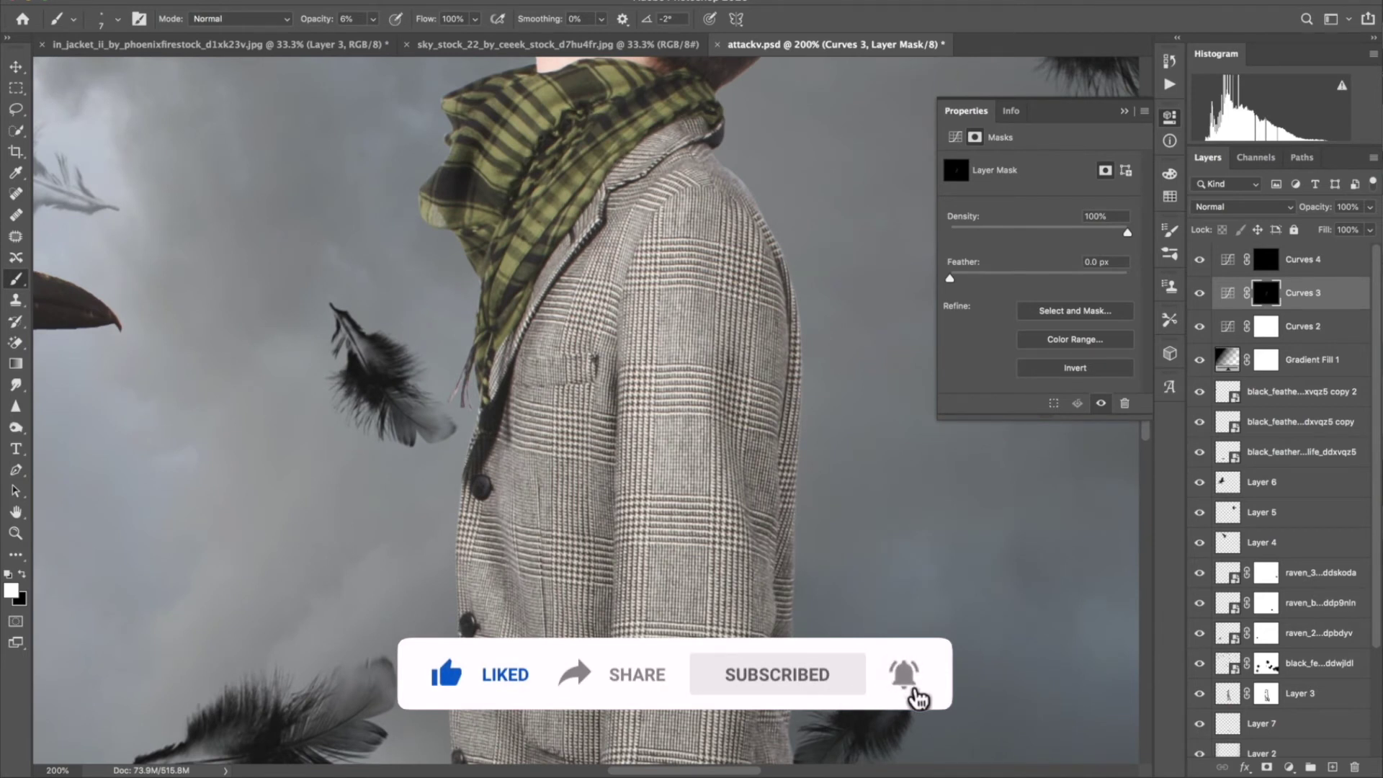
key("bracketright")
key("bracketright")
key("bracketright")
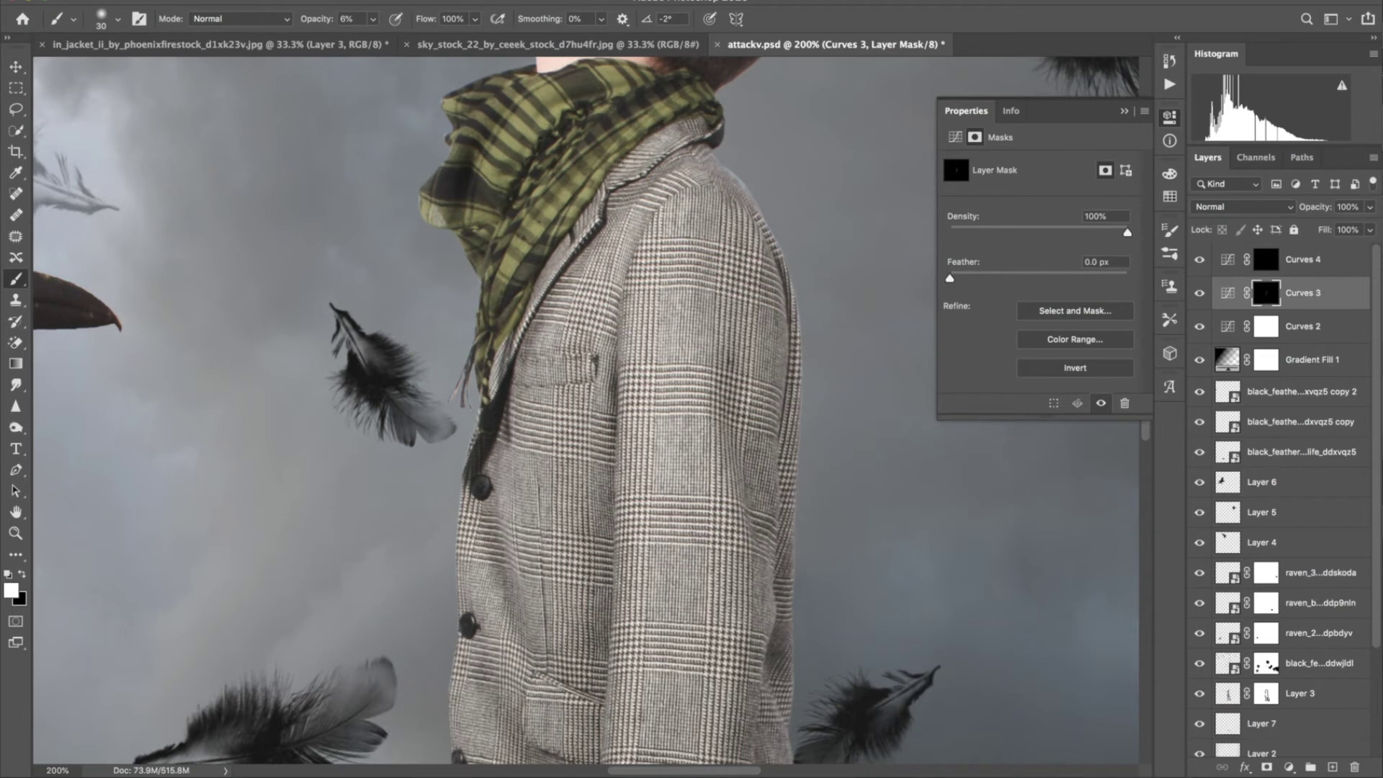
key("bracketleft")
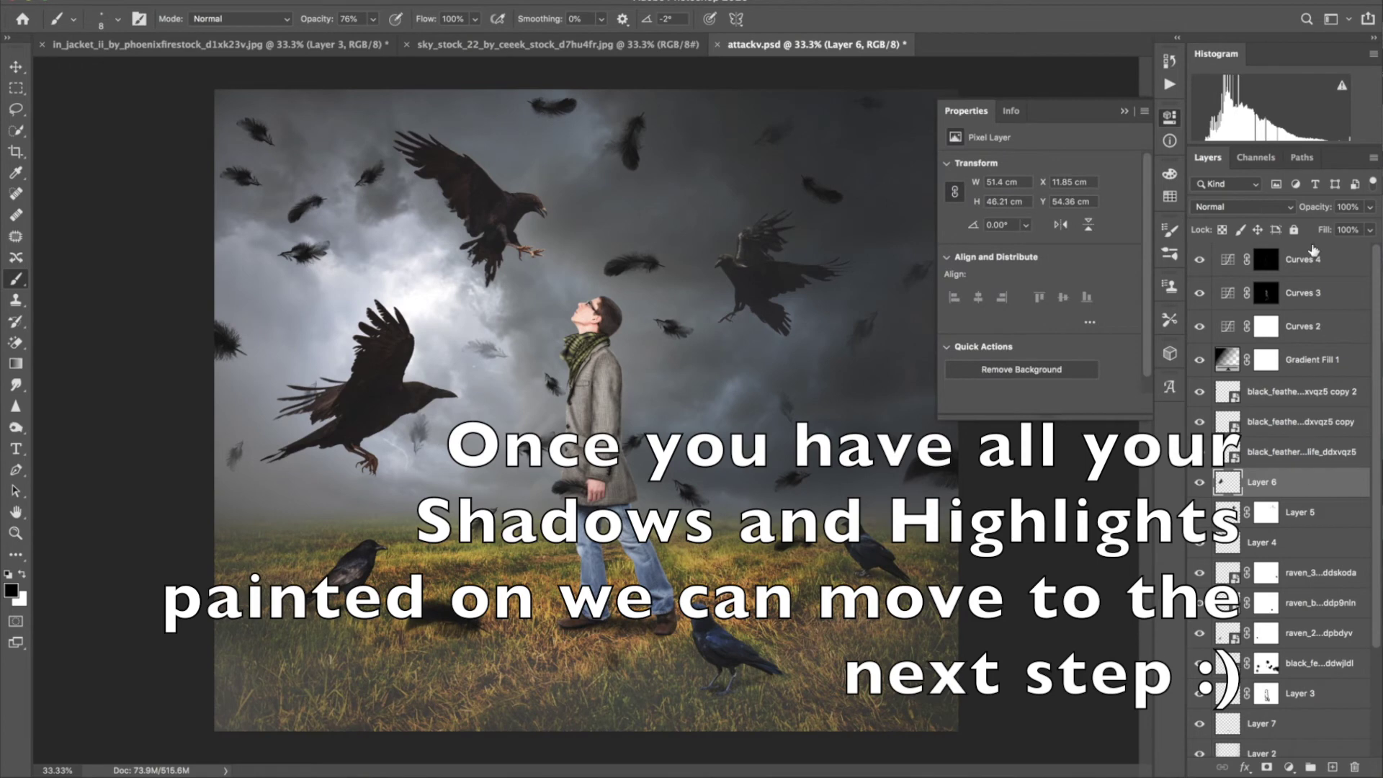
left_click(1199, 294)
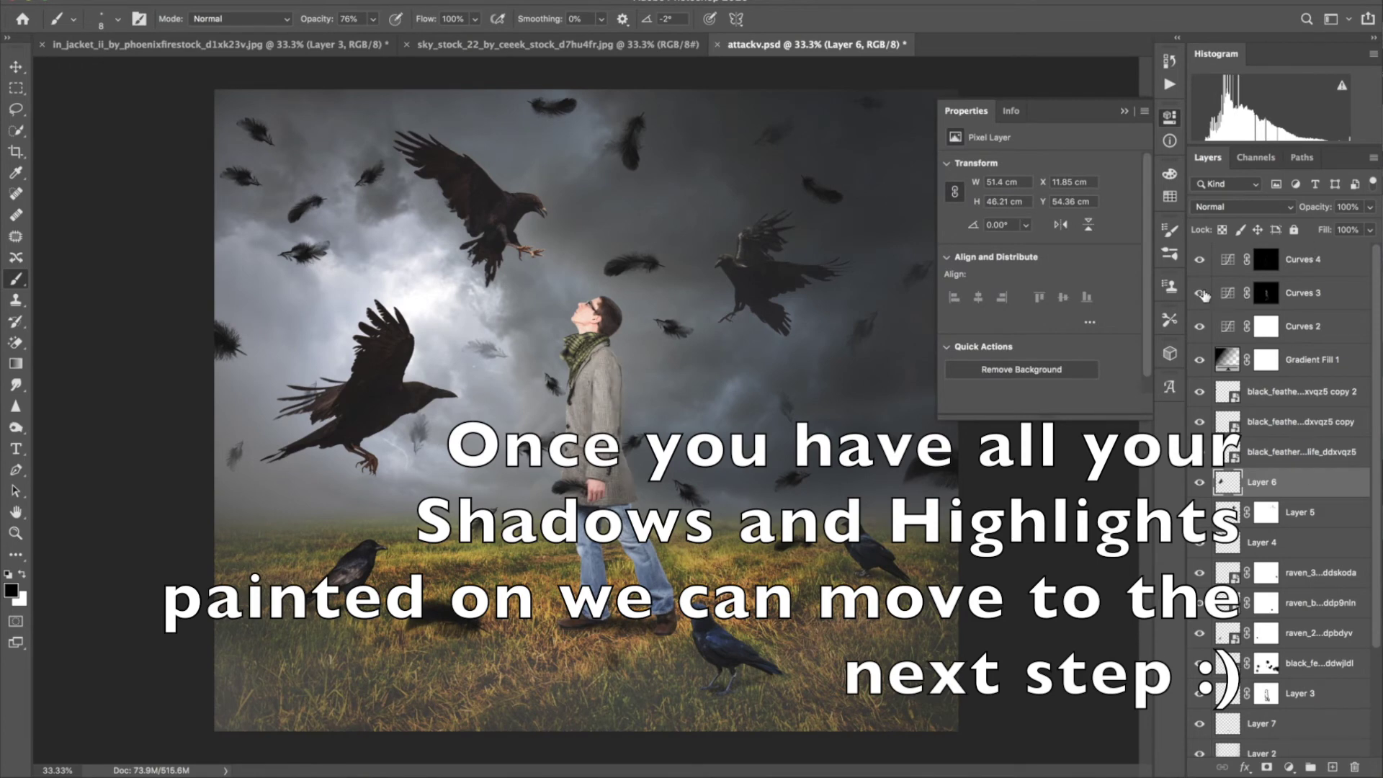
left_click(1199, 293)
left_click(1199, 260)
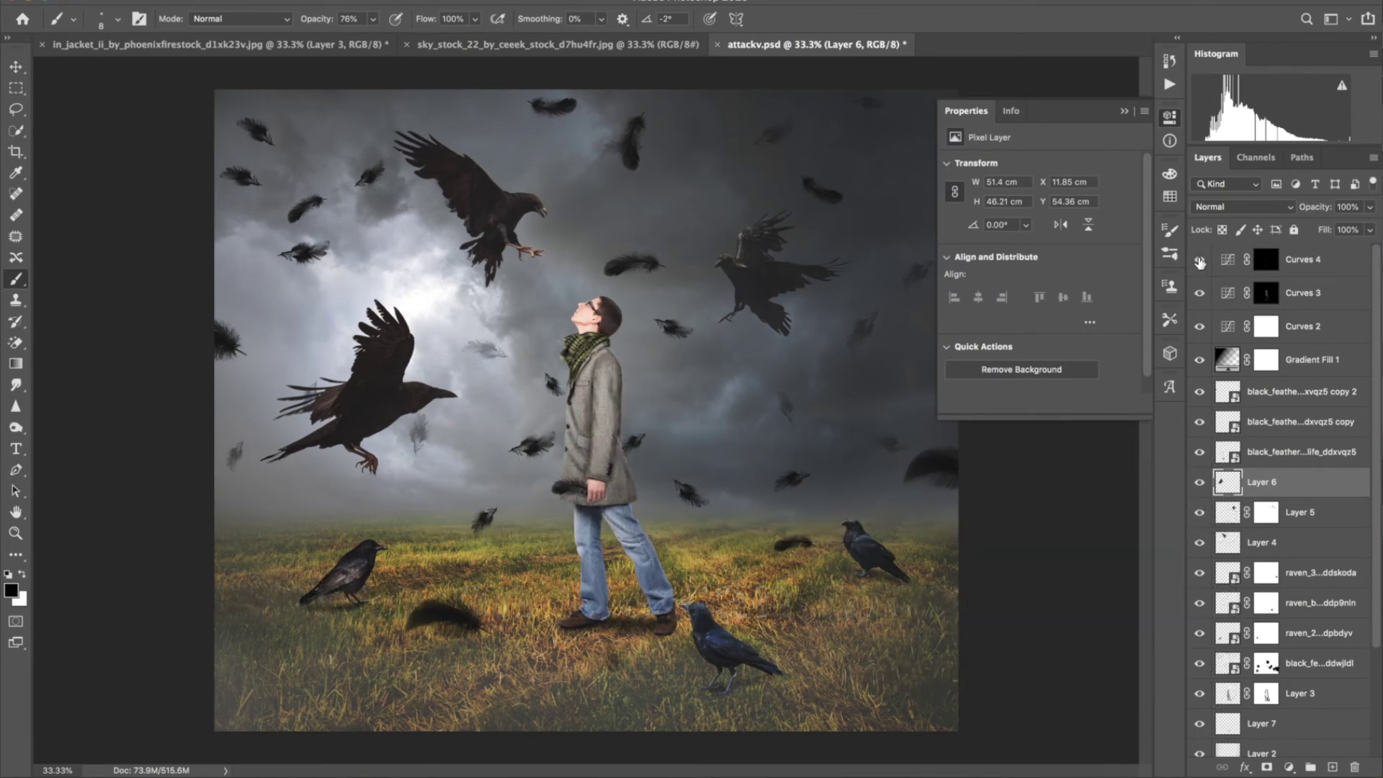
- Add a Hue/Saturation layer above Curves 4 lowering the Reds saturation by 23
left_click(1307, 262)
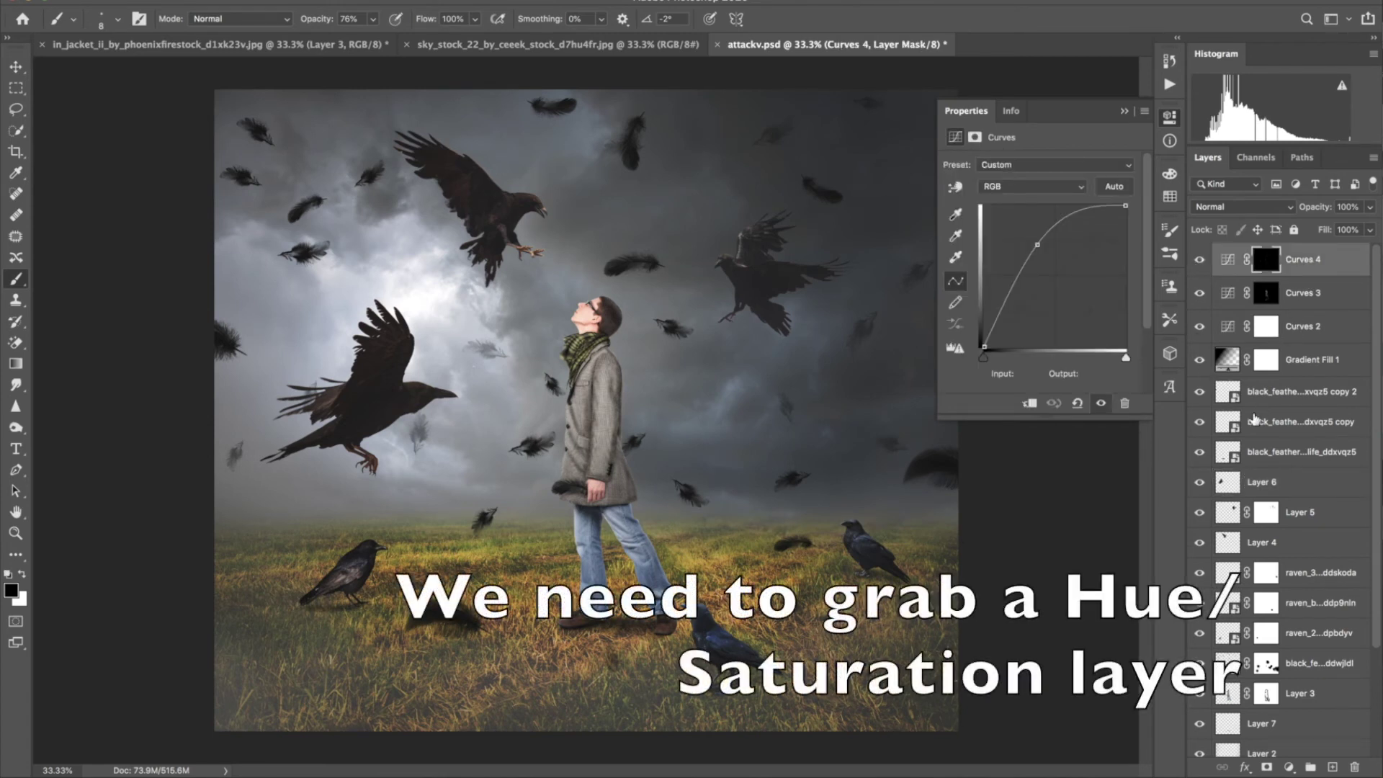
left_click(1288, 767)
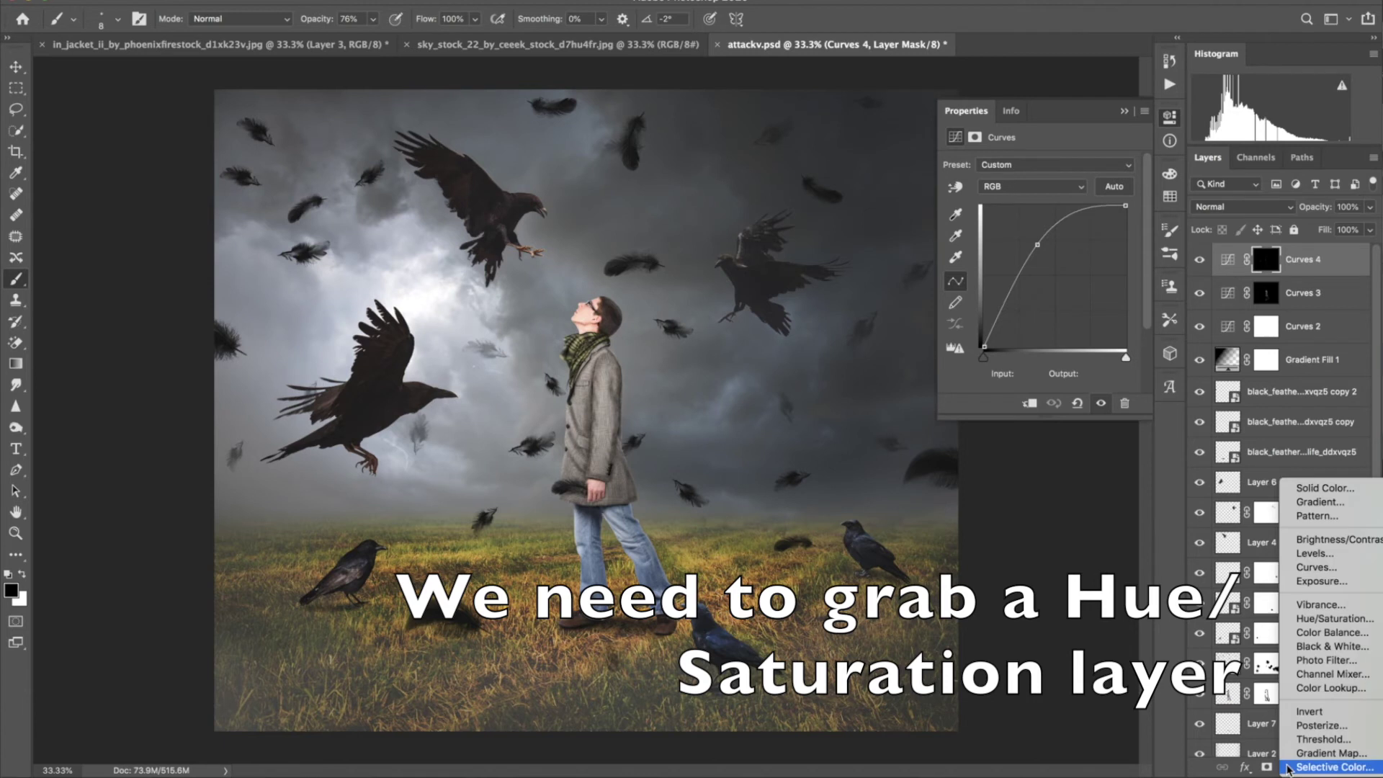
left_click(1296, 616)
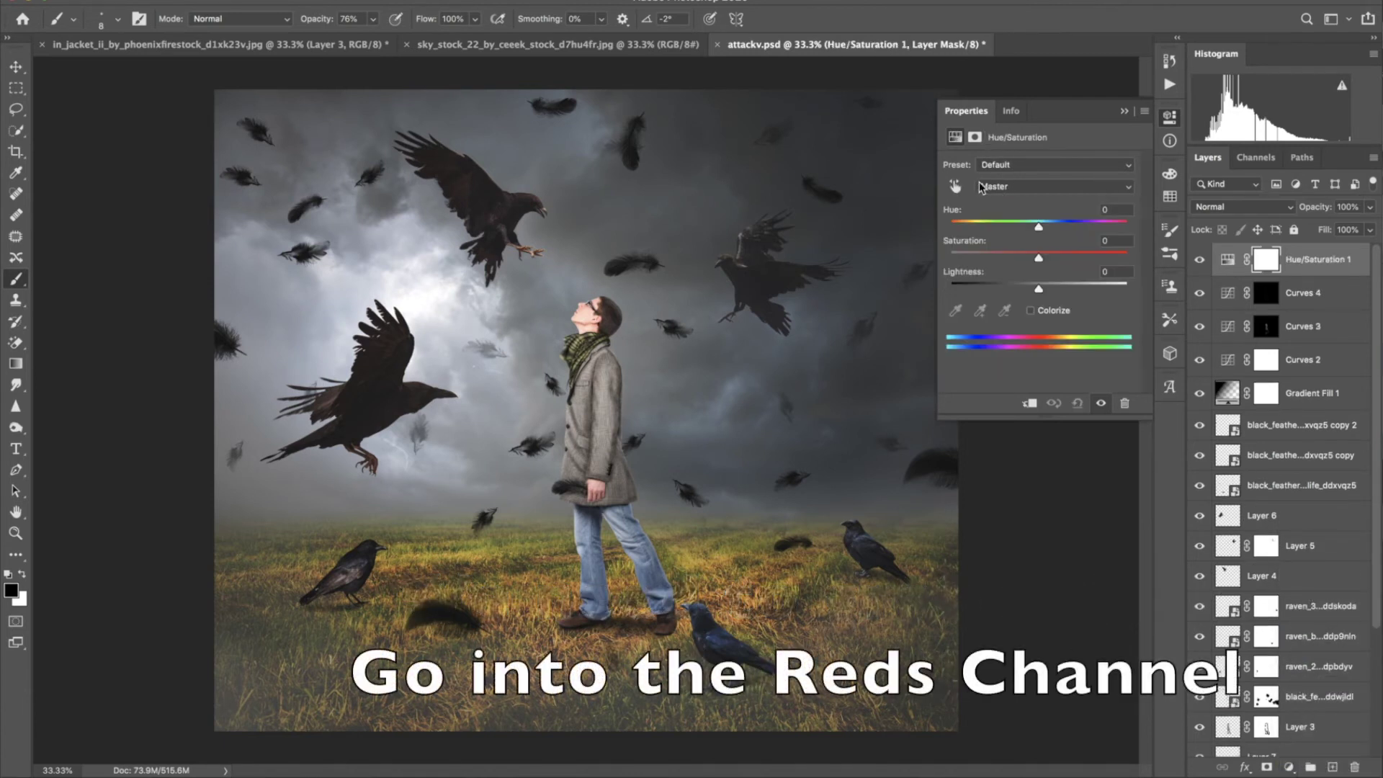
left_click(998, 188)
left_click(994, 201)
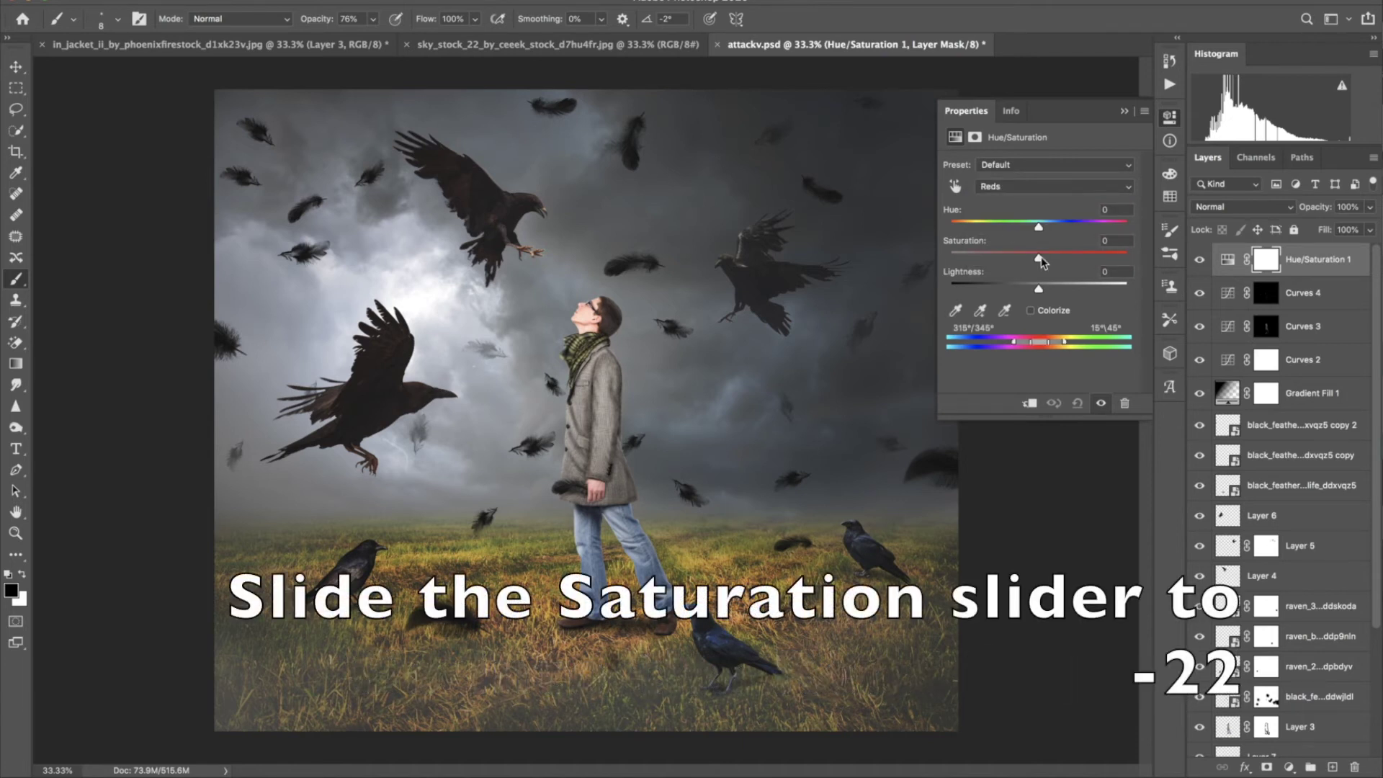
left_click_drag(1039, 261, 1020, 260)
left_click_drag(1021, 261, 1019, 261)
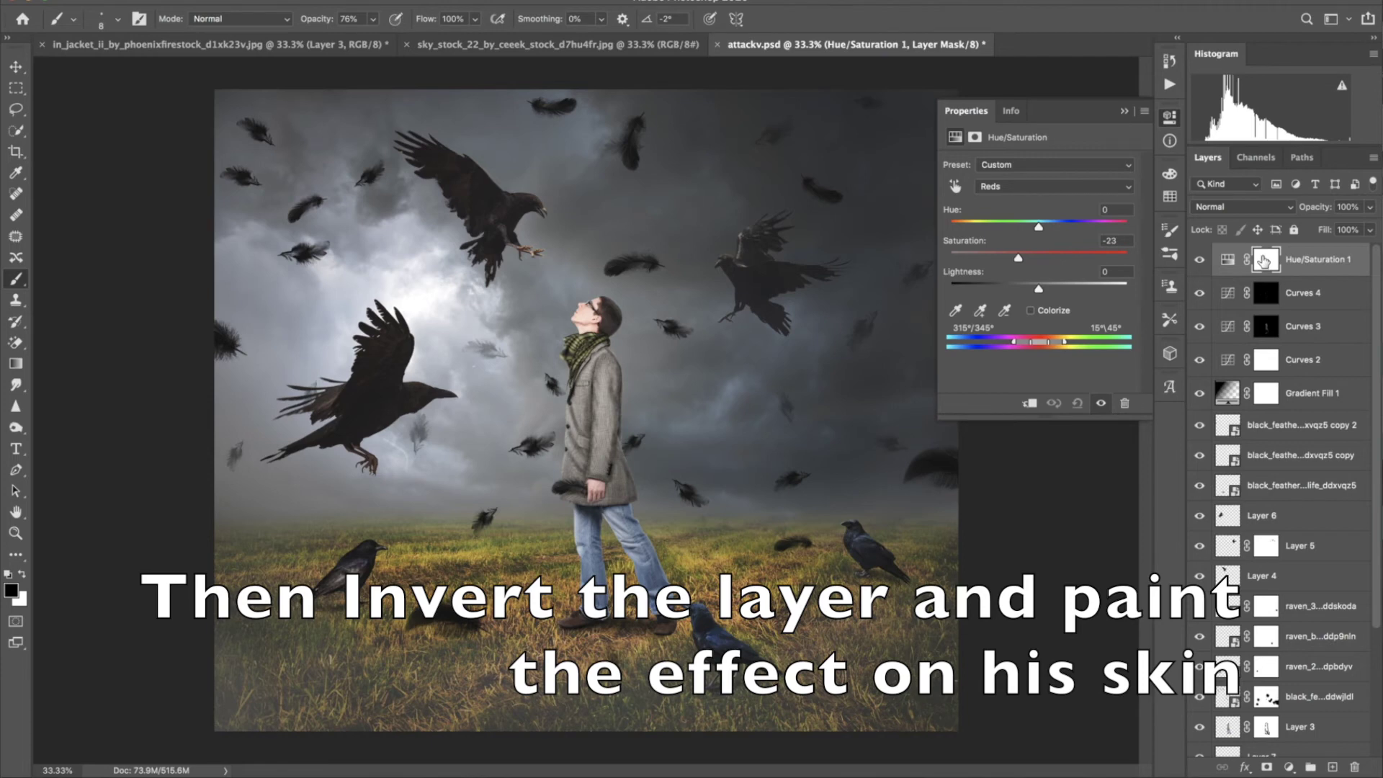
- Invert its mask and paint white over the man's face with a 125 px brush
key("ctrl+i")
left_click(25, 572)
key("ctrl+plus")
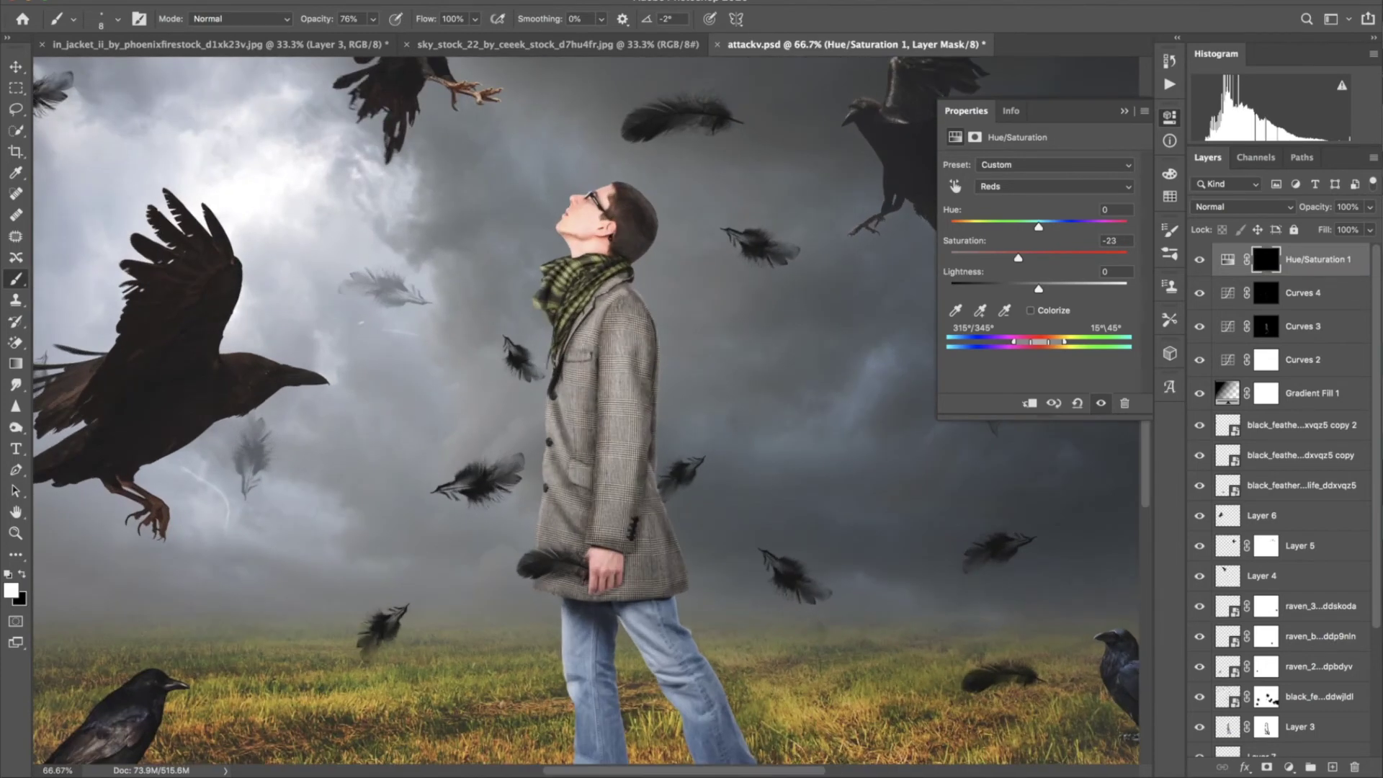
scroll(586, 411, "up", 2)
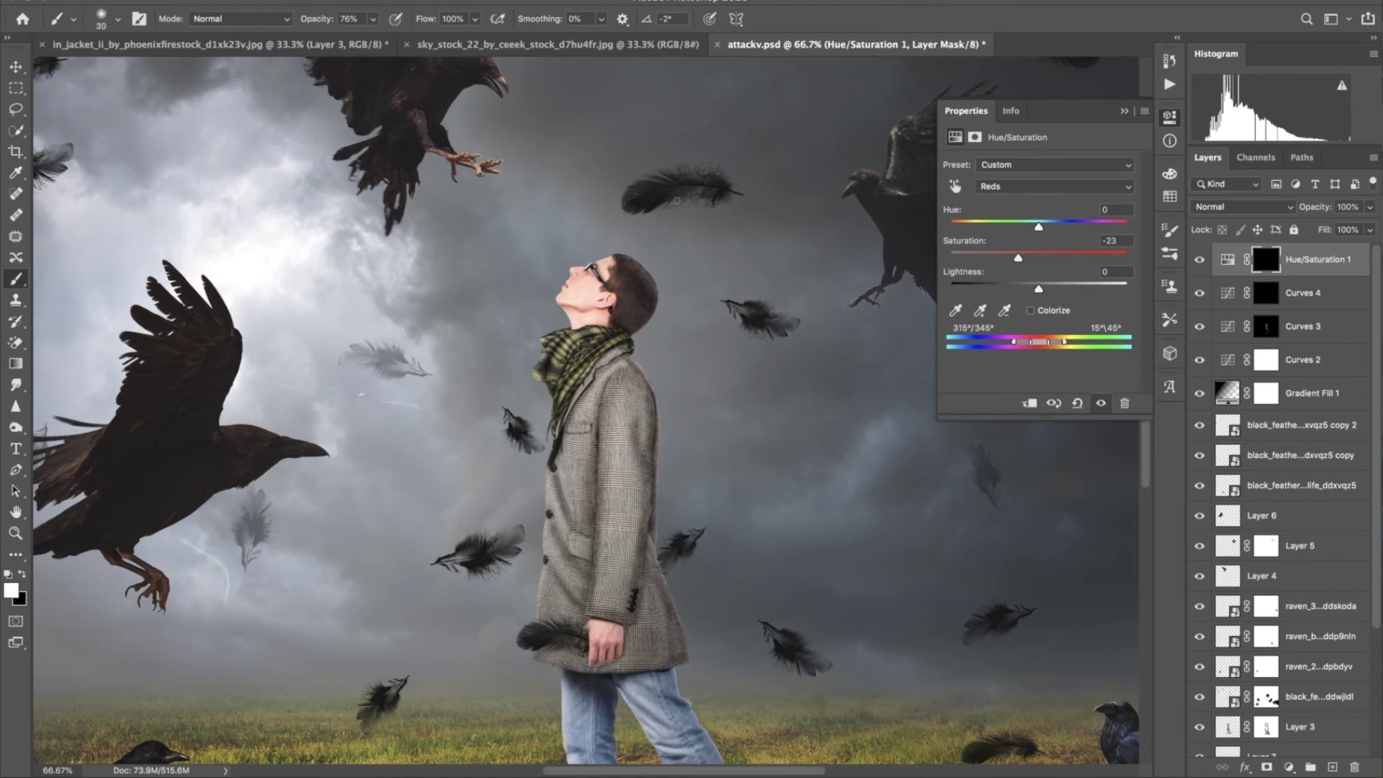
key("bracketright")
key("bracketright")
key("bracketright")
key("ctrl+minus")
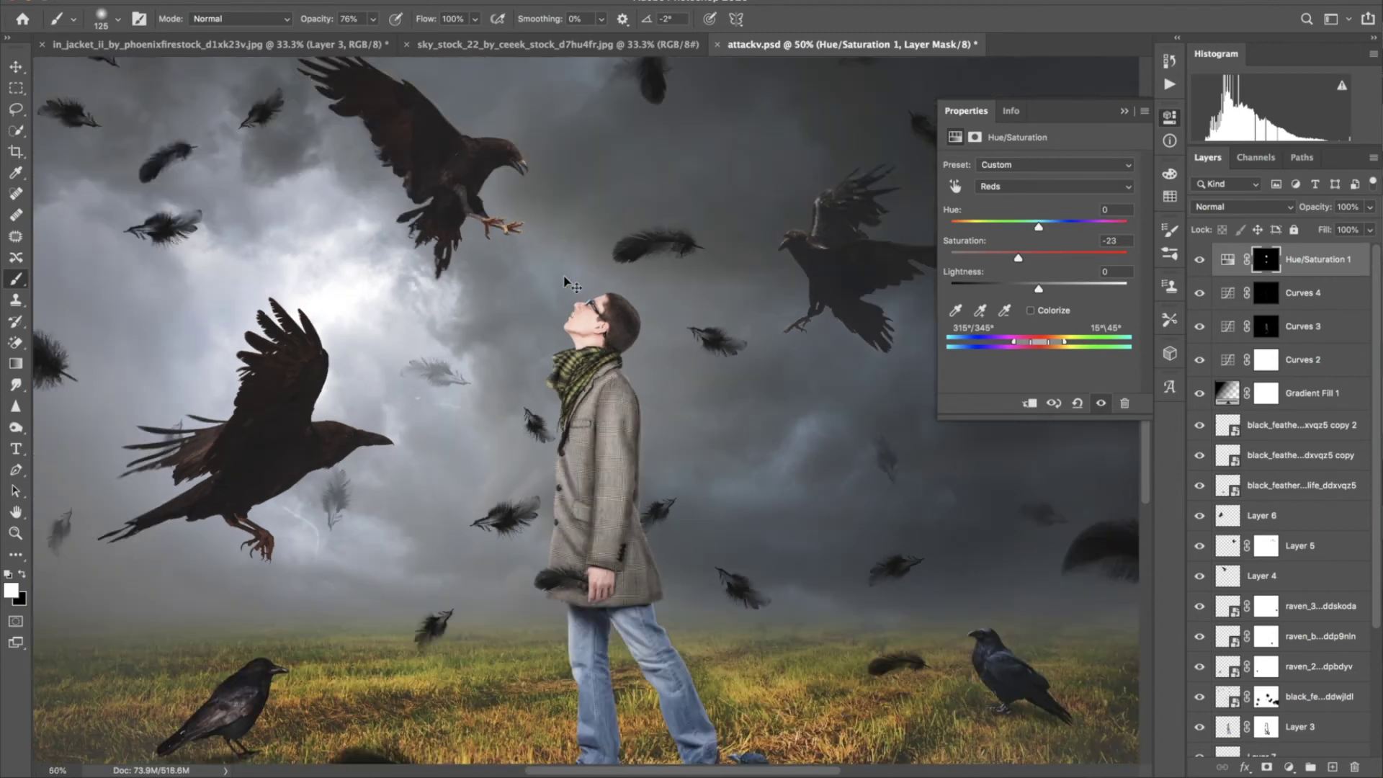
key("ctrl+minus")
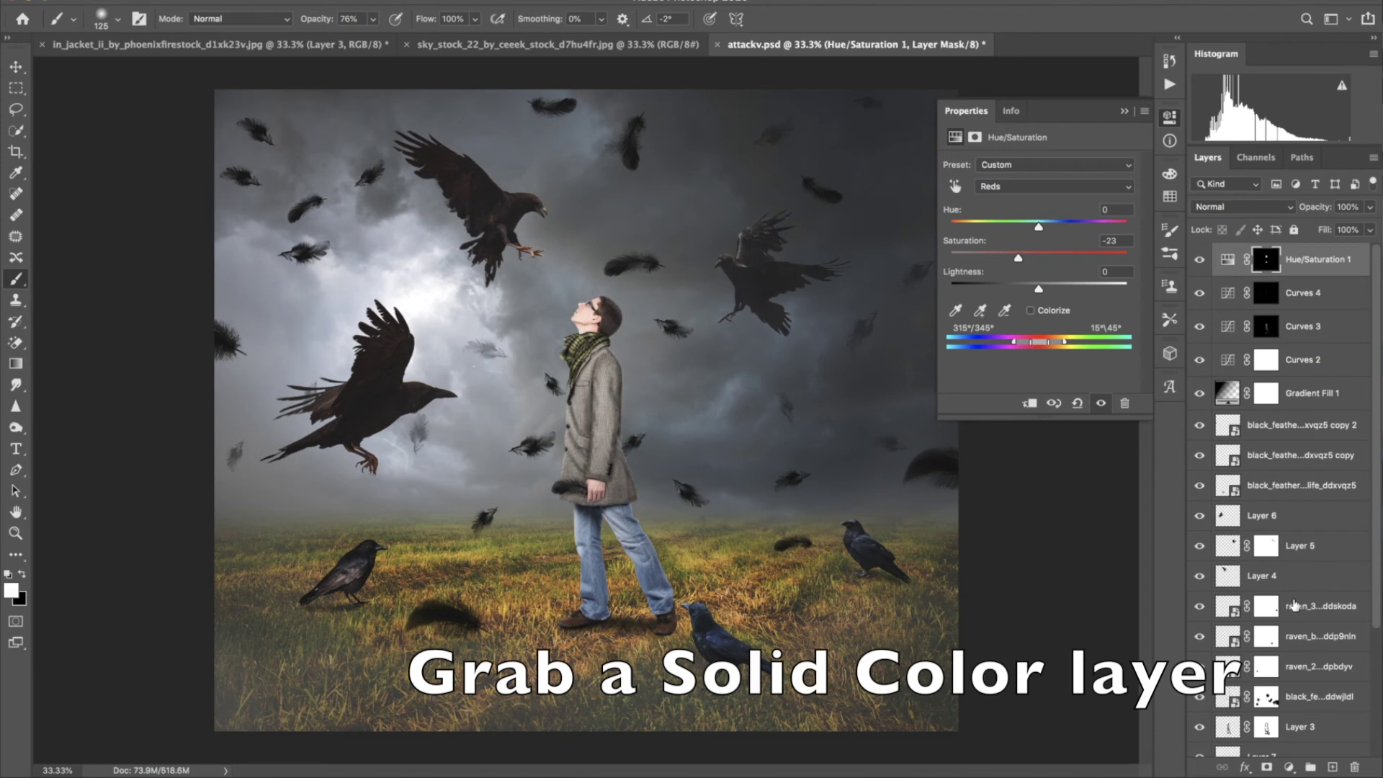
- Add a 2d2d7d Solid Color fill layer blended in Exclusion at 40% opacity
left_click(1289, 767)
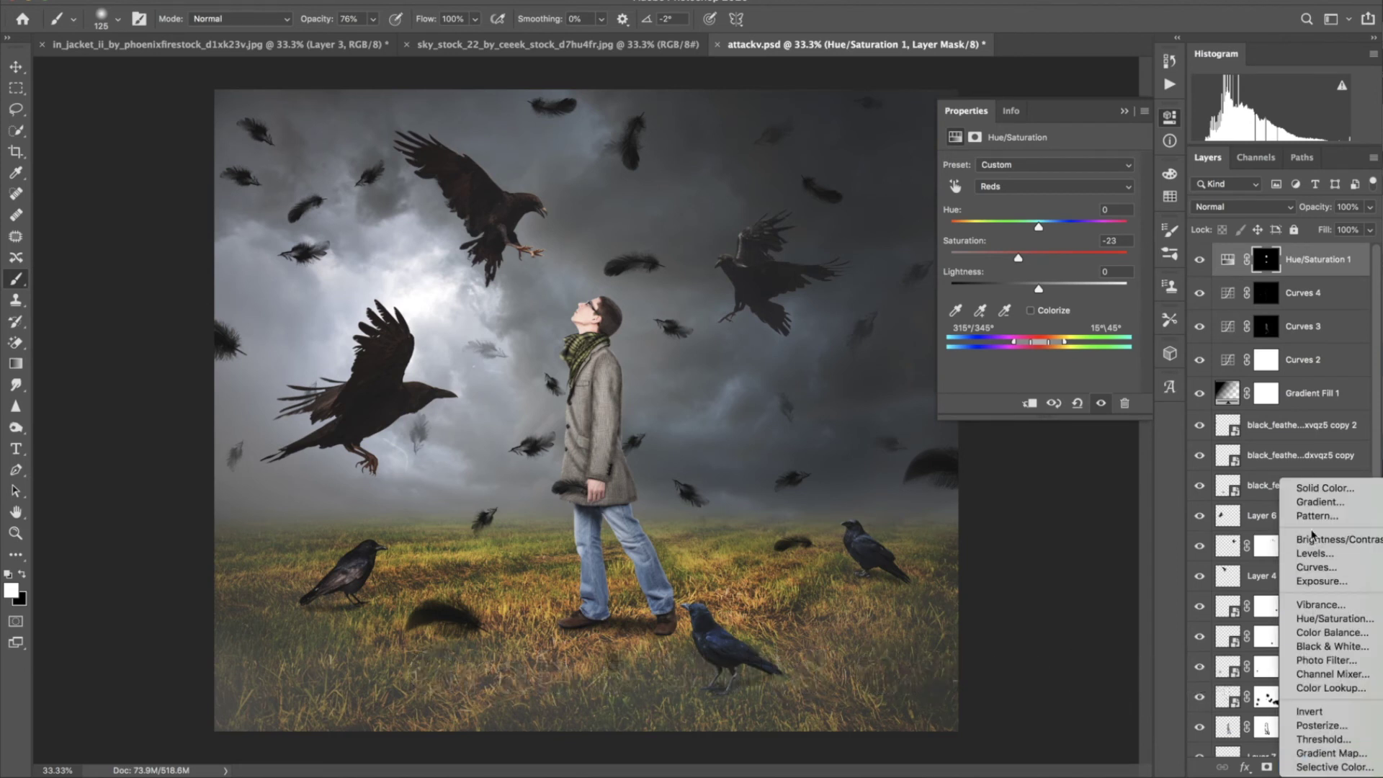
left_click(1314, 490)
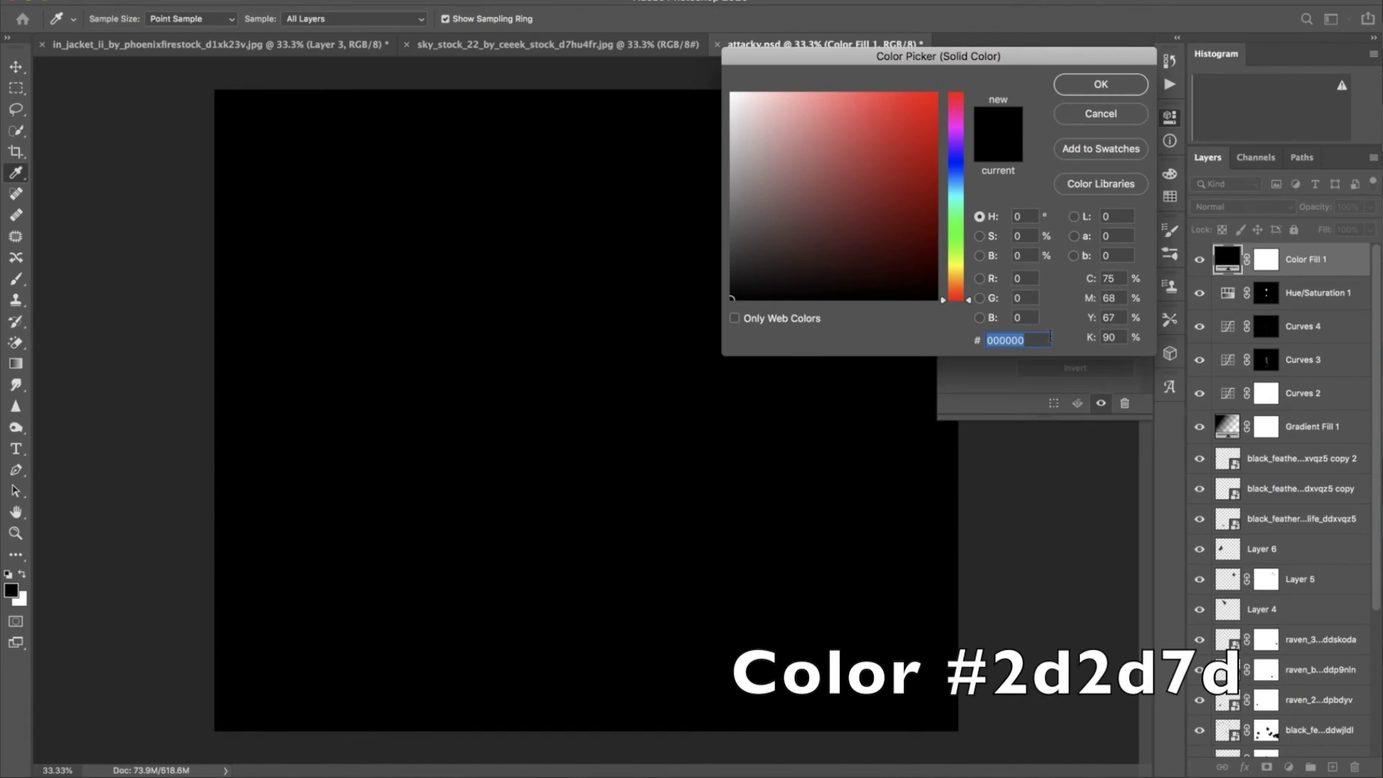
type("2d2d7d")
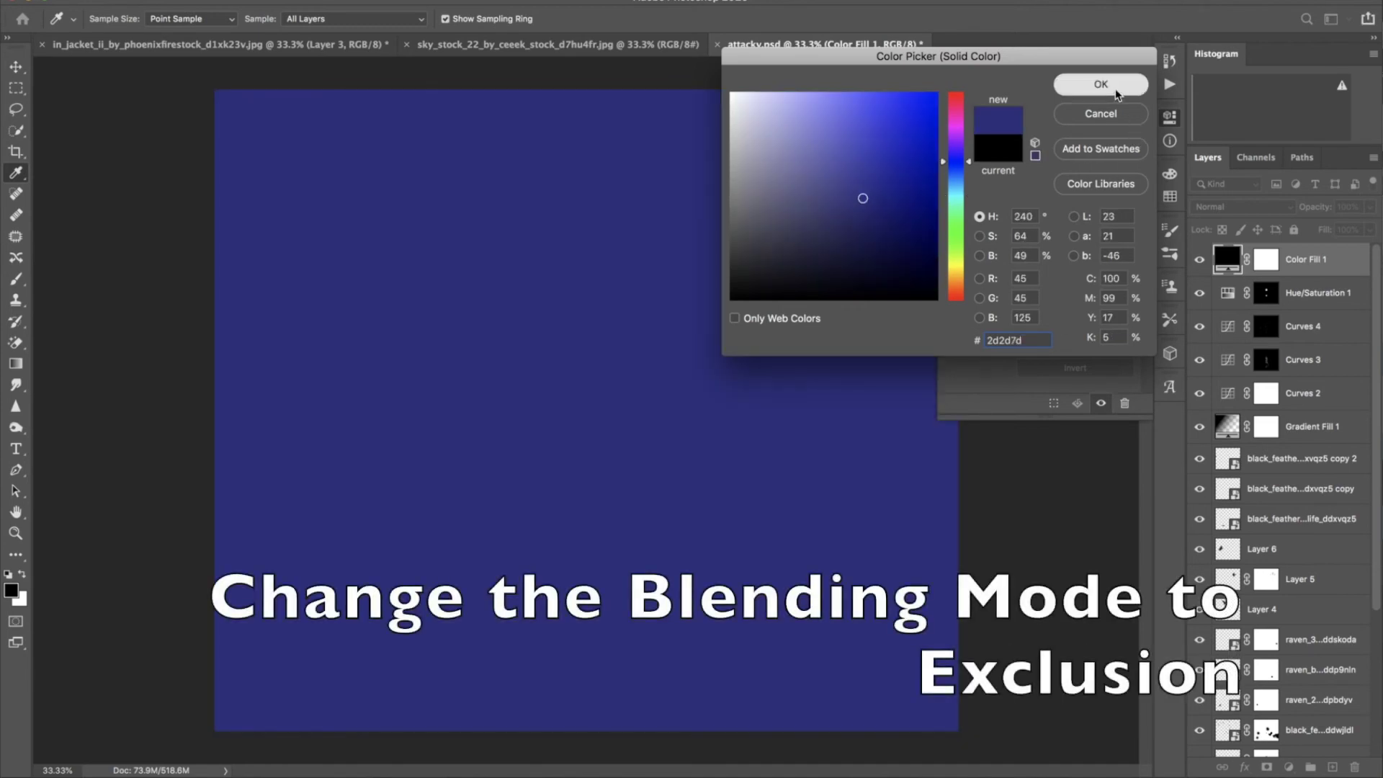
left_click(1100, 84)
left_click(1252, 209)
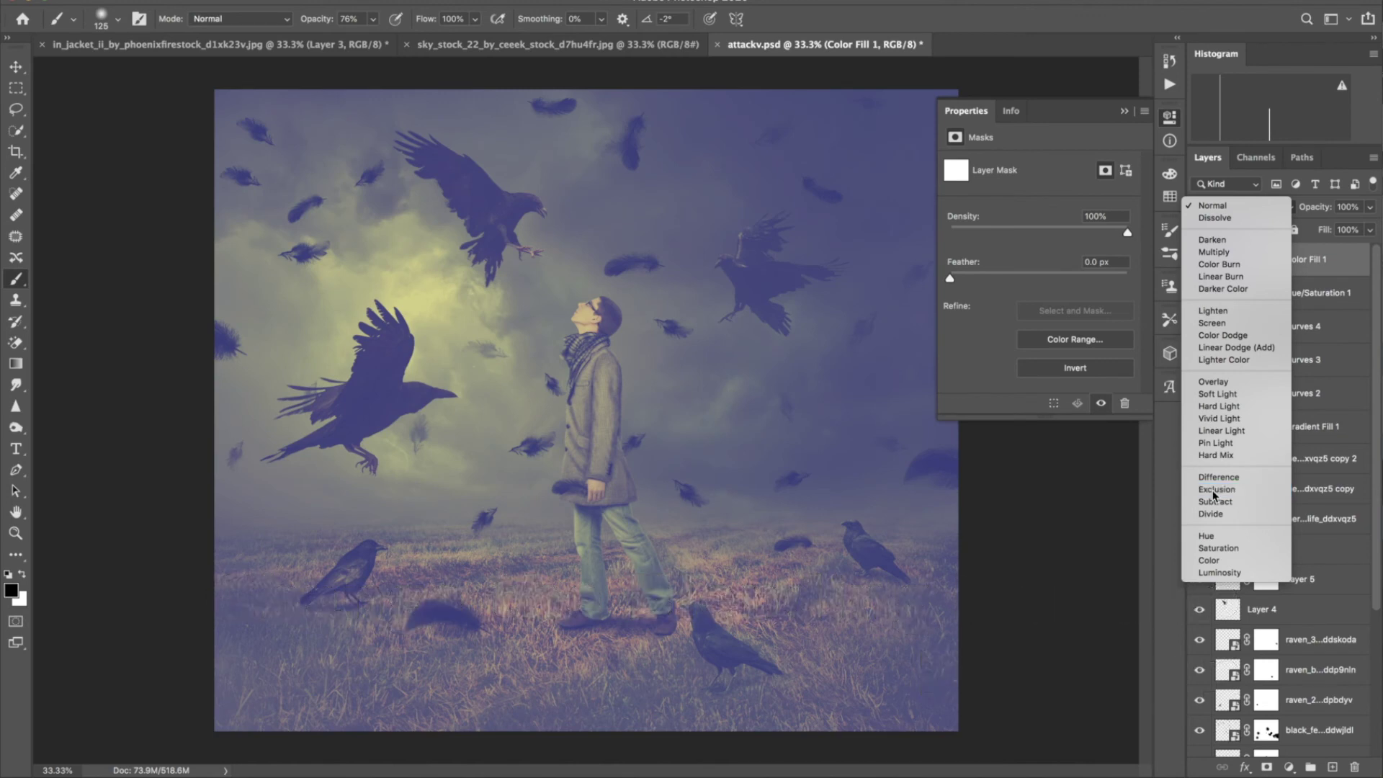
left_click(1215, 489)
left_click_drag(1316, 209, 1273, 209)
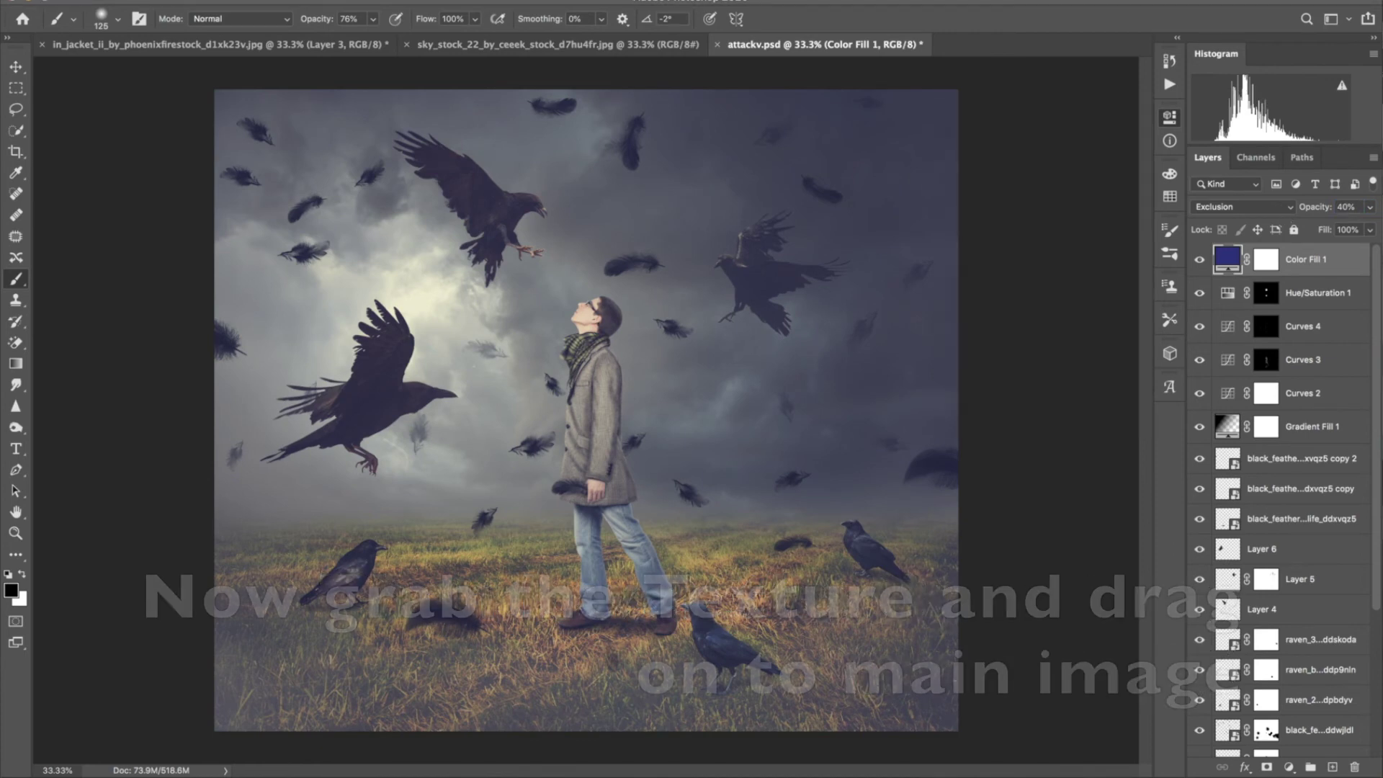
left_click_drag(670, 382, 500, 506)
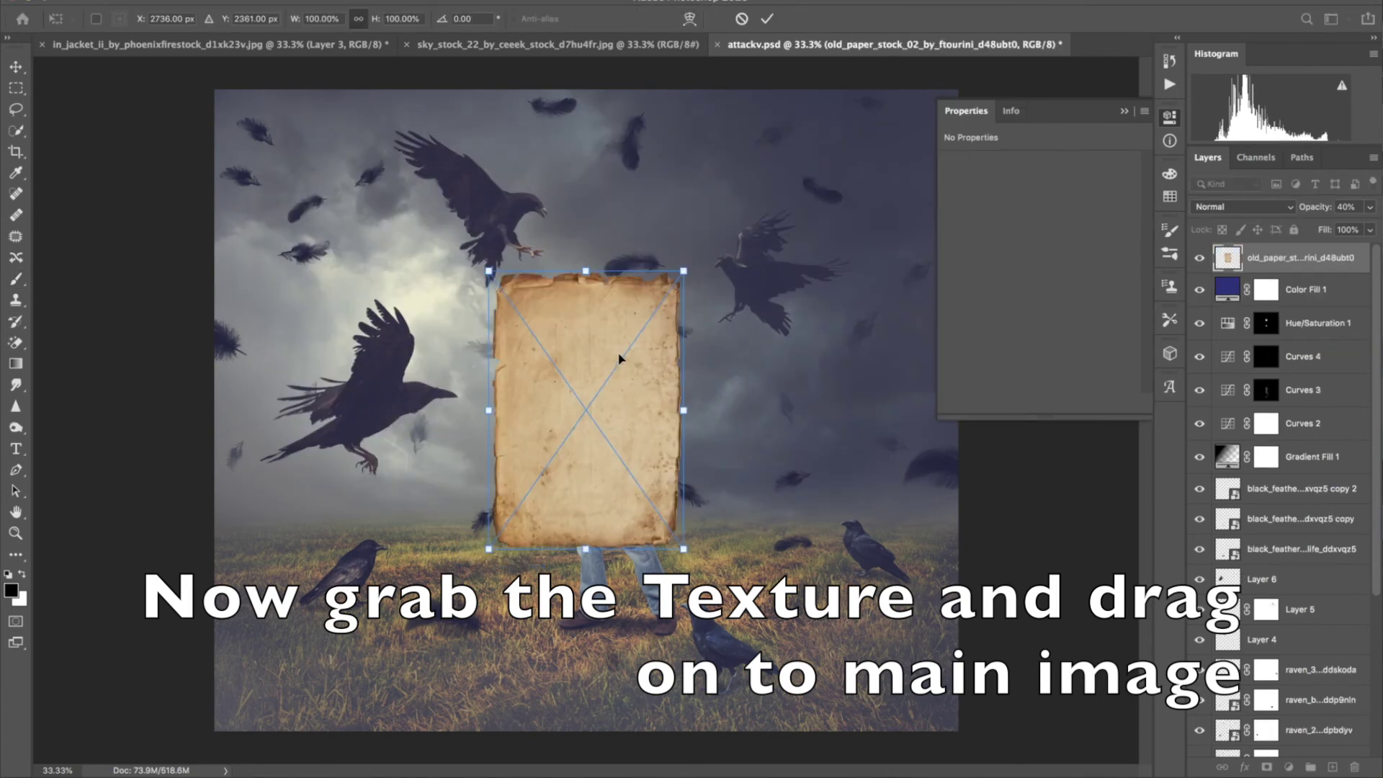
- Stretch the old paper texture past every canvas edge and blend it in Multiply at 69%
left_click_drag(618, 358, 319, 164)
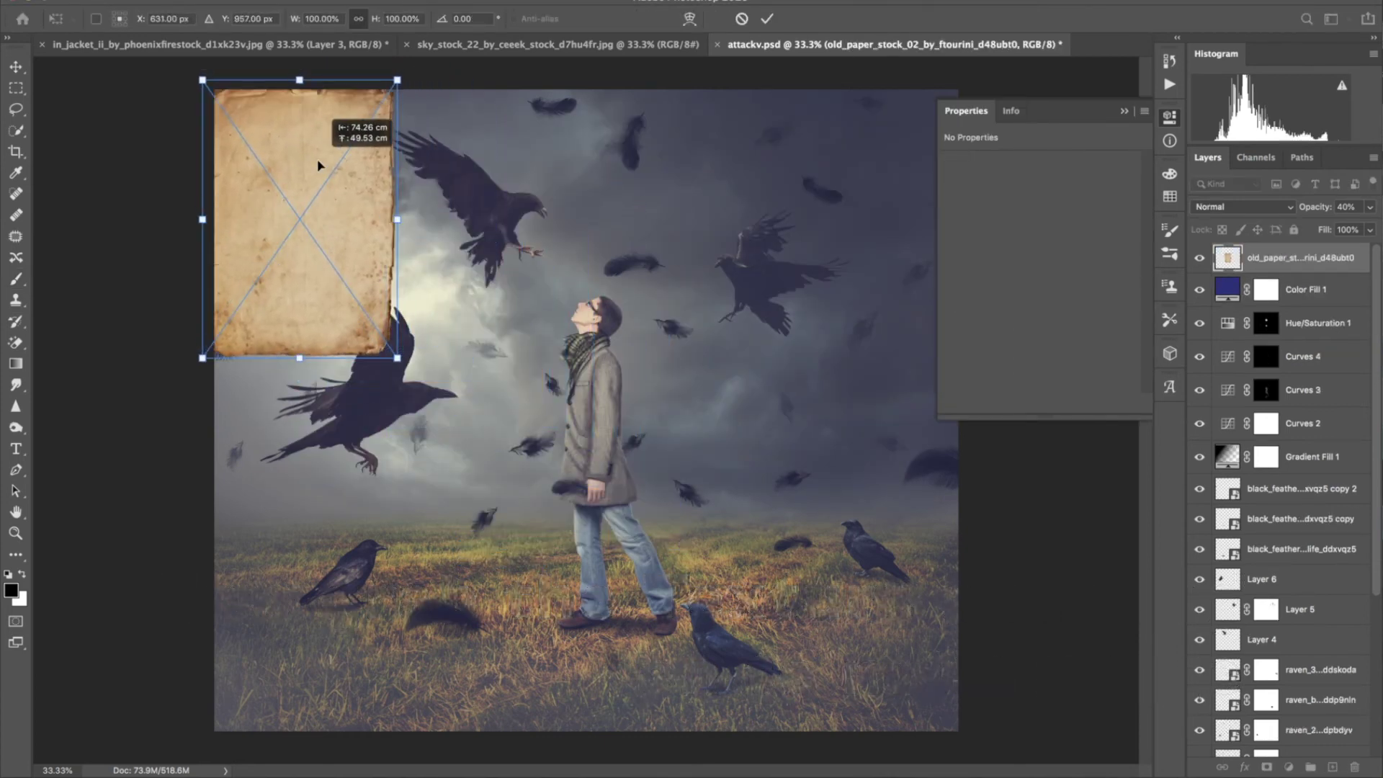
mouse_move(397, 358)
left_mouse_down()
mouse_move(813, 710)
mouse_move(778, 666)
left_mouse_up()
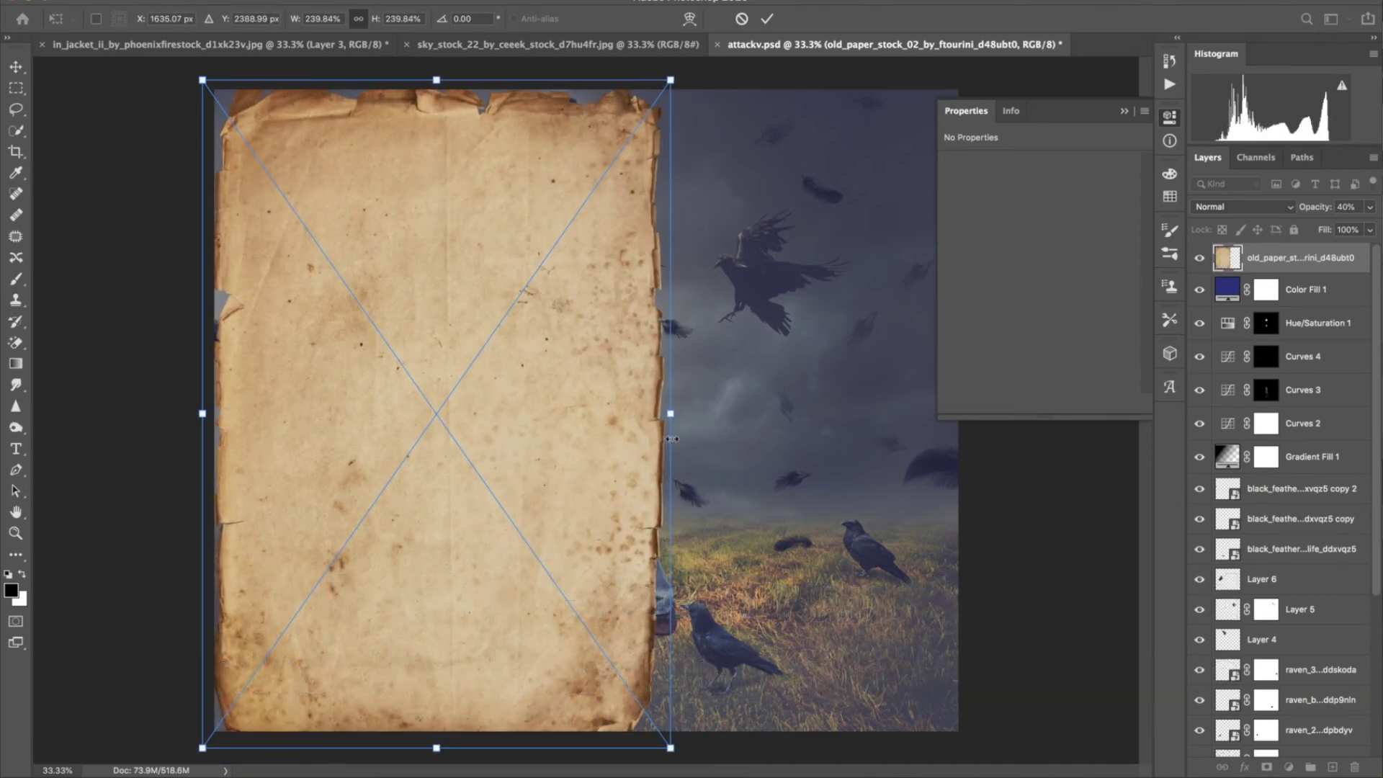
left_click_drag(672, 440, 1023, 445)
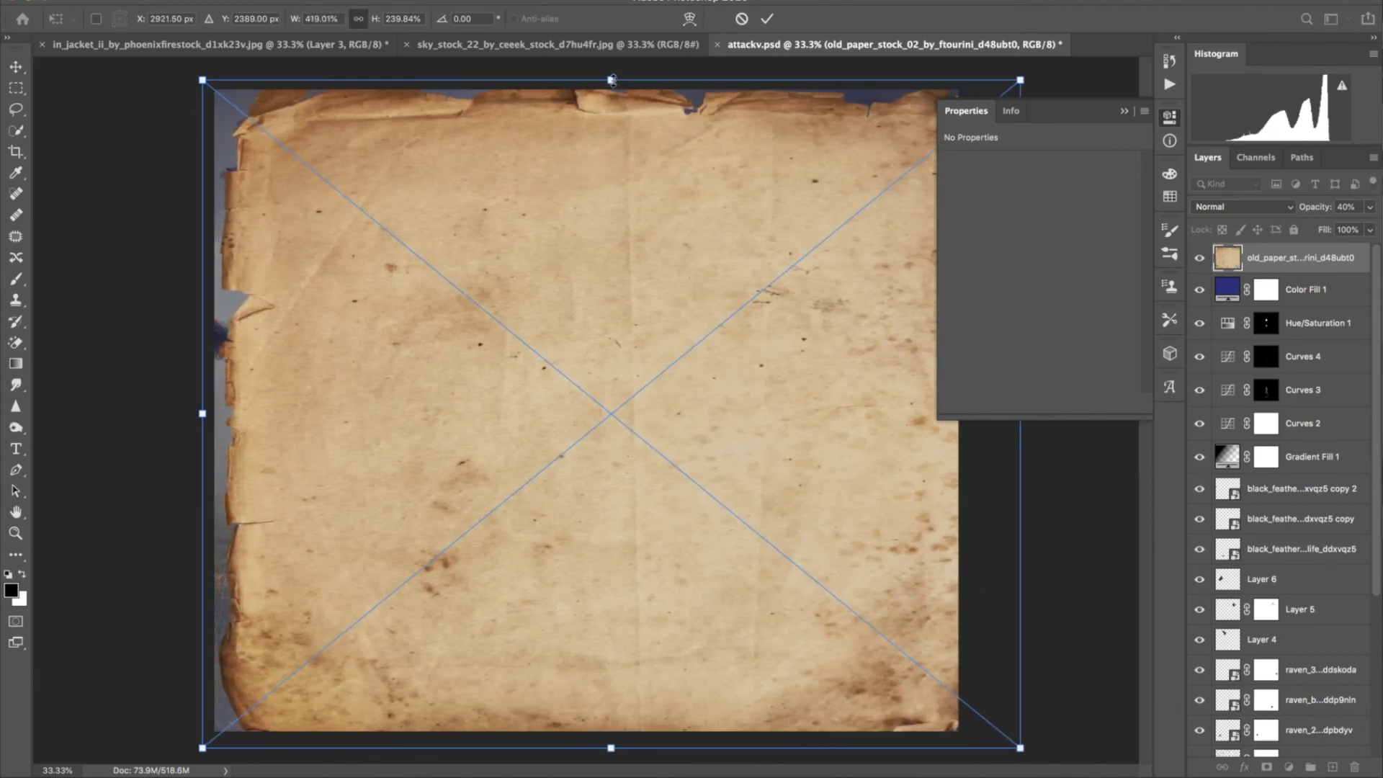
left_click_drag(612, 80, 612, 48)
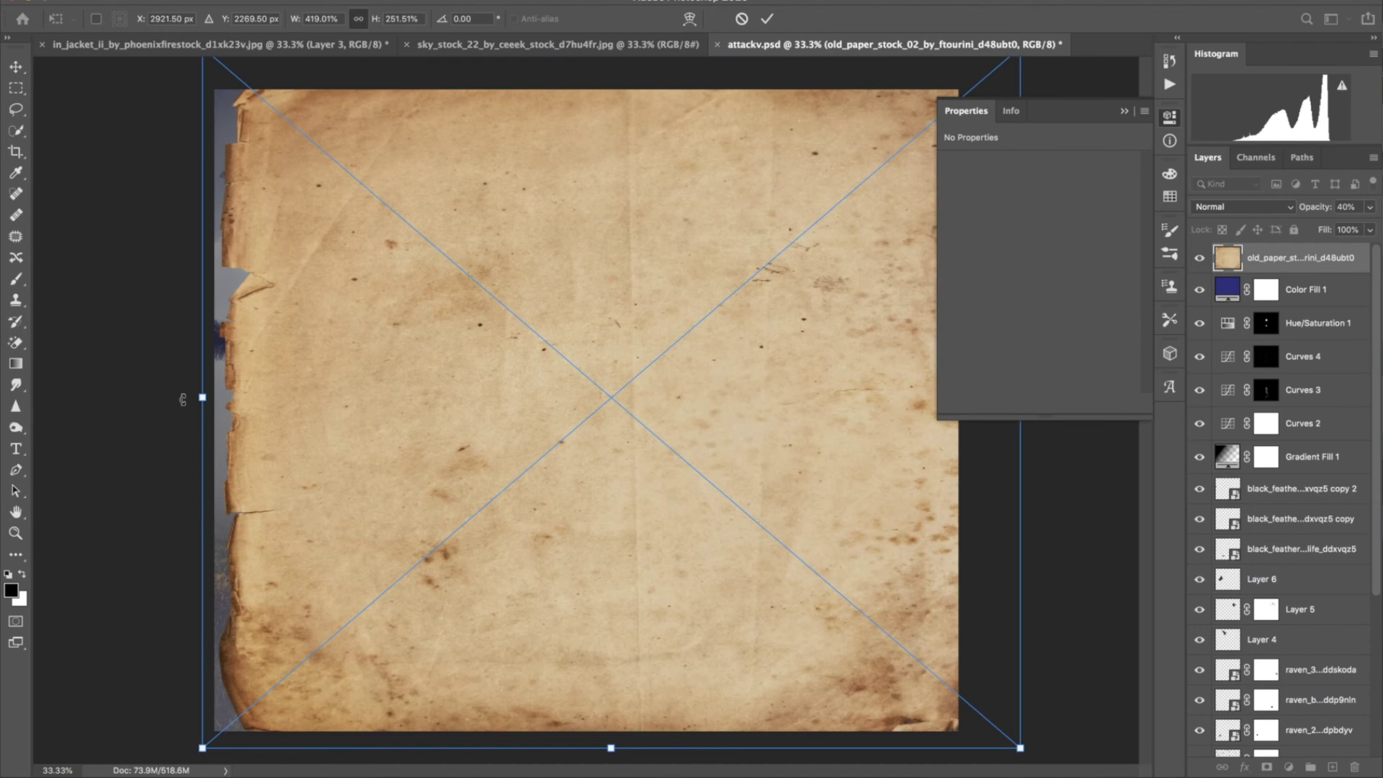
left_click_drag(203, 397, 168, 402)
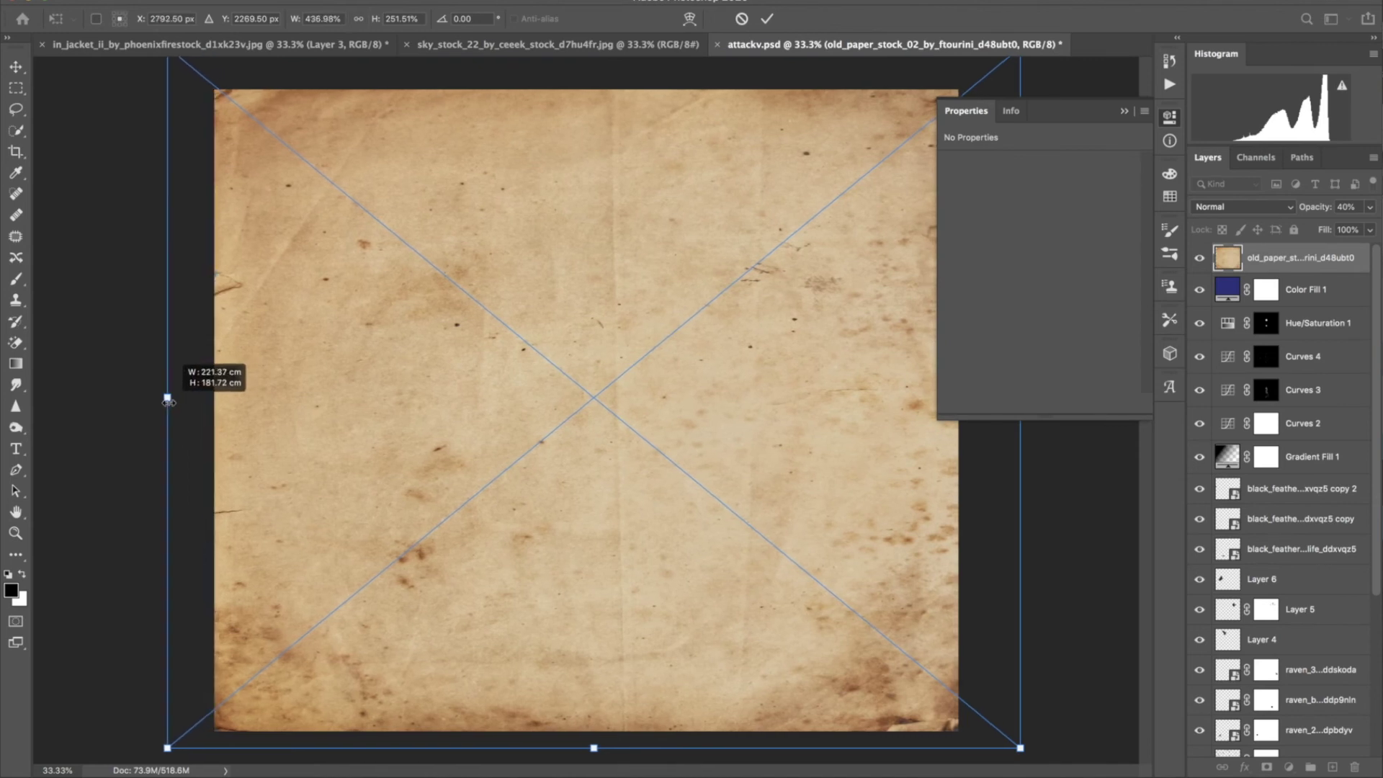
left_click(766, 19)
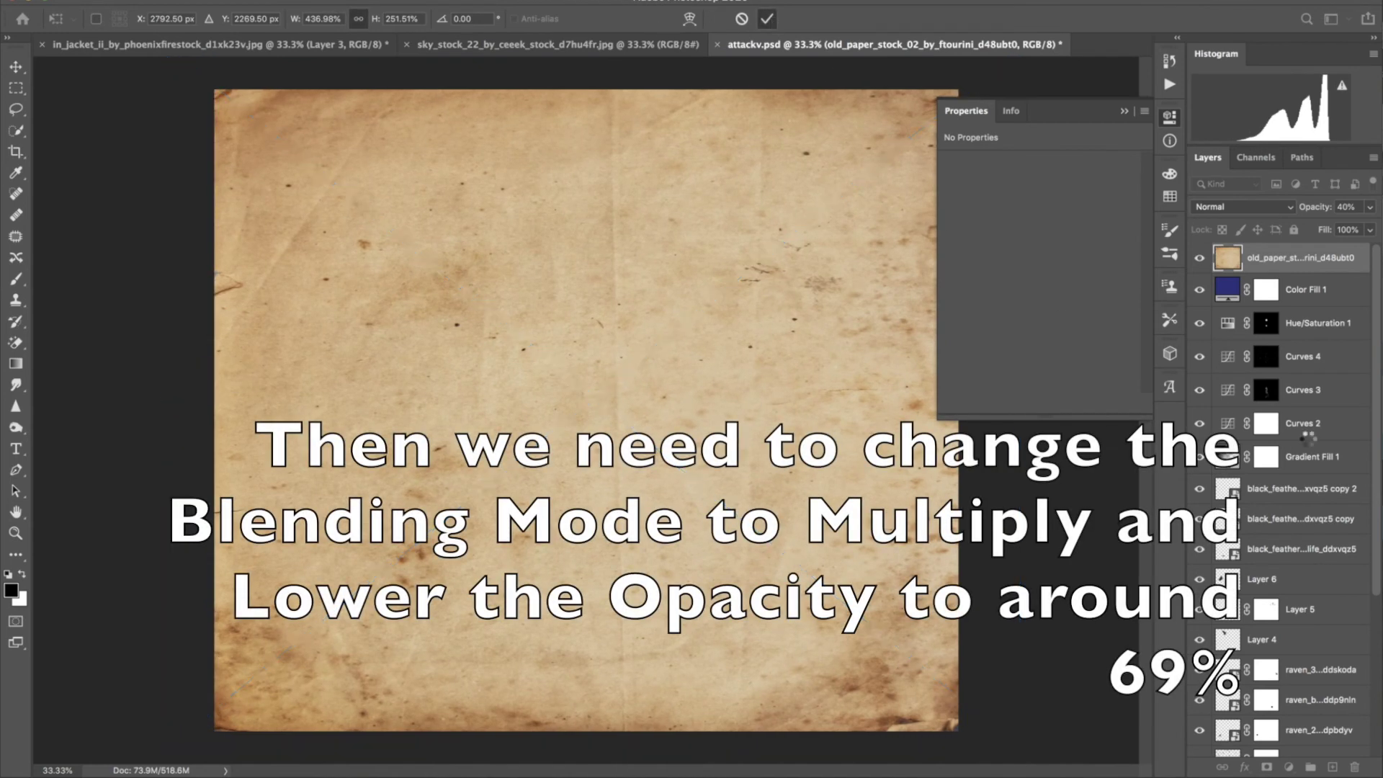
left_click(1258, 210)
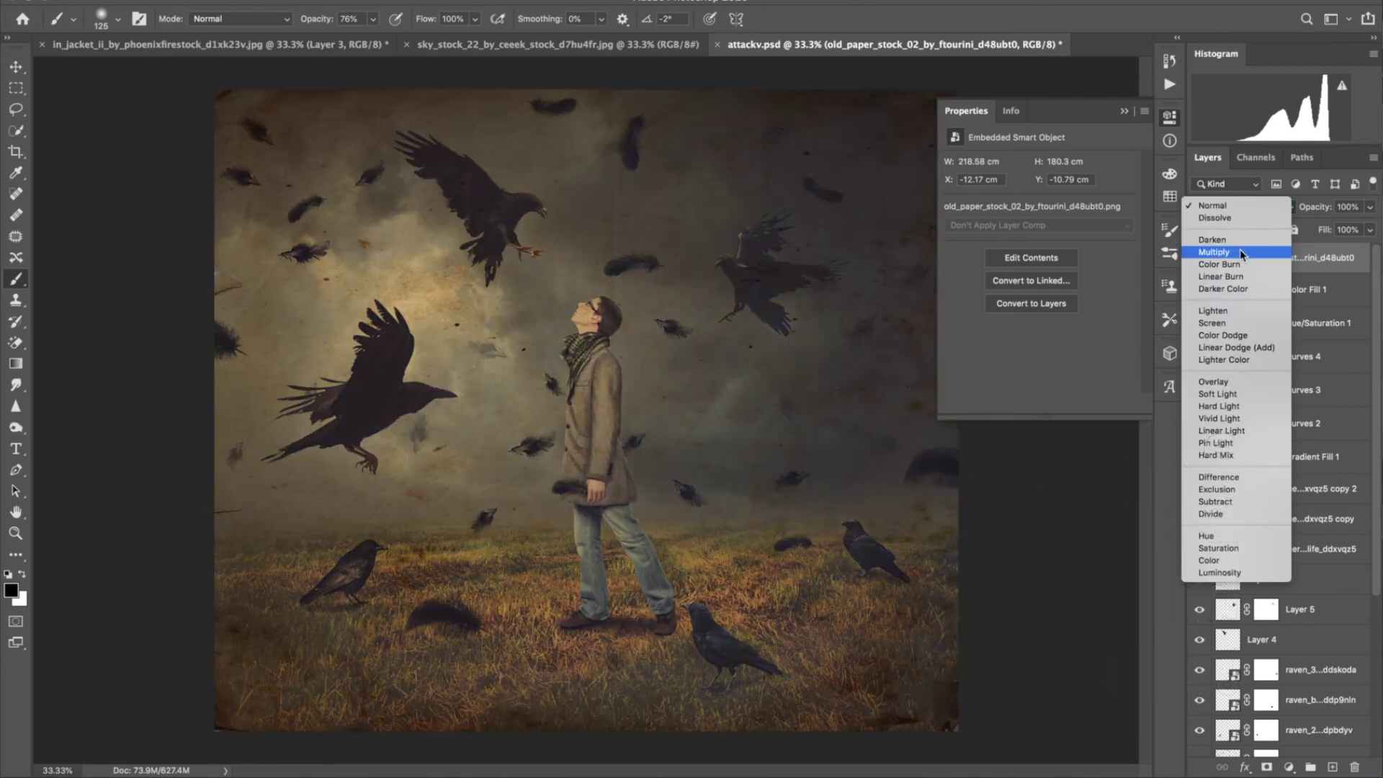
left_click(1241, 250)
left_click_drag(1321, 207, 1299, 209)
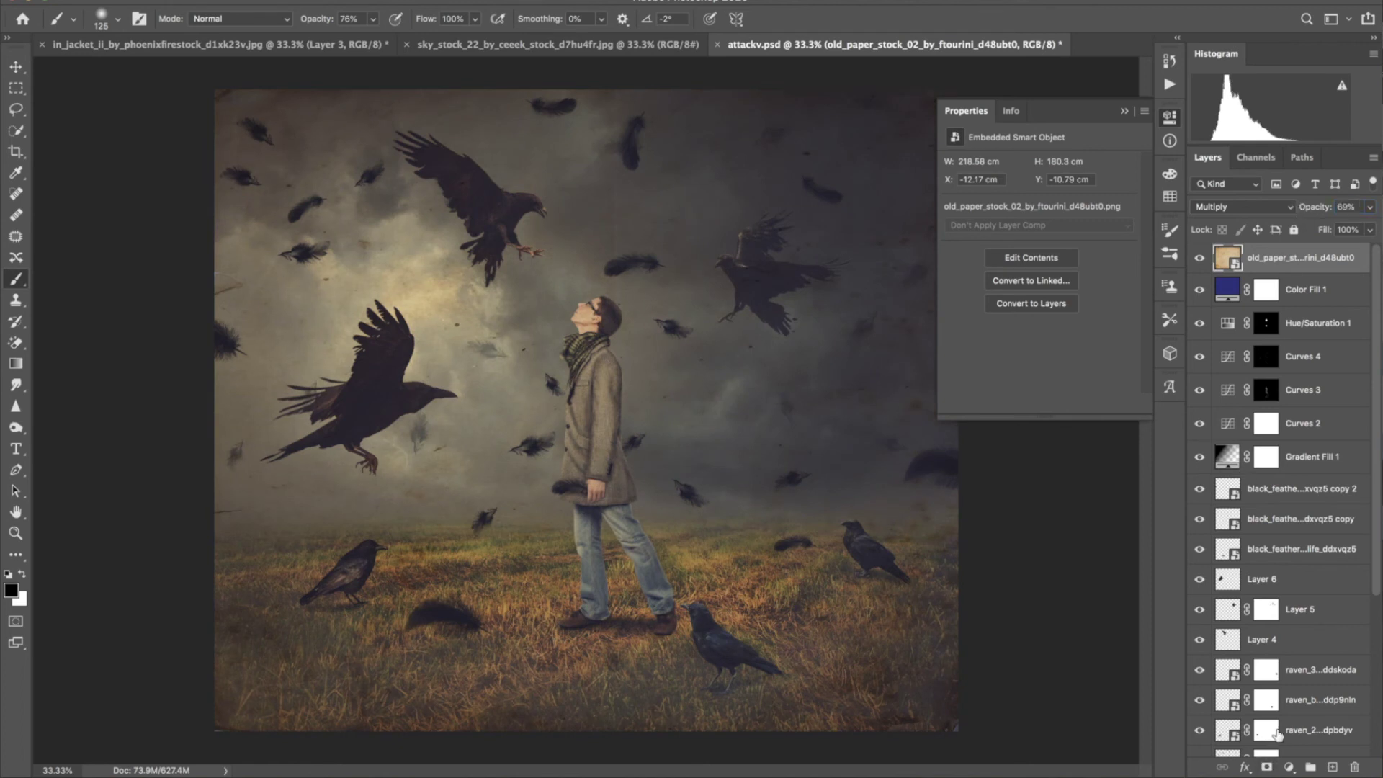
left_click(1289, 768)
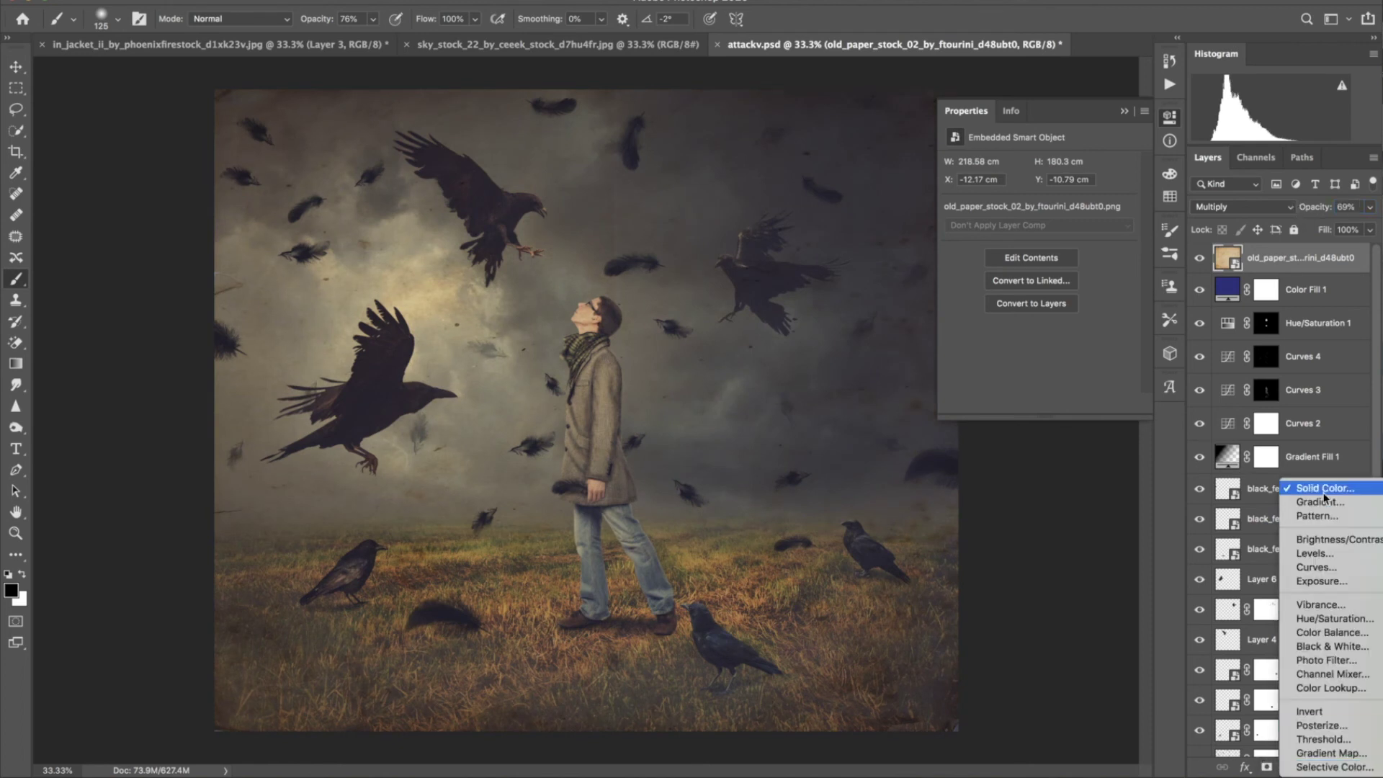
- Add an Exposure layer with exposure +0.43, offset +0.0691 and gamma about 0.76
left_click(1305, 582)
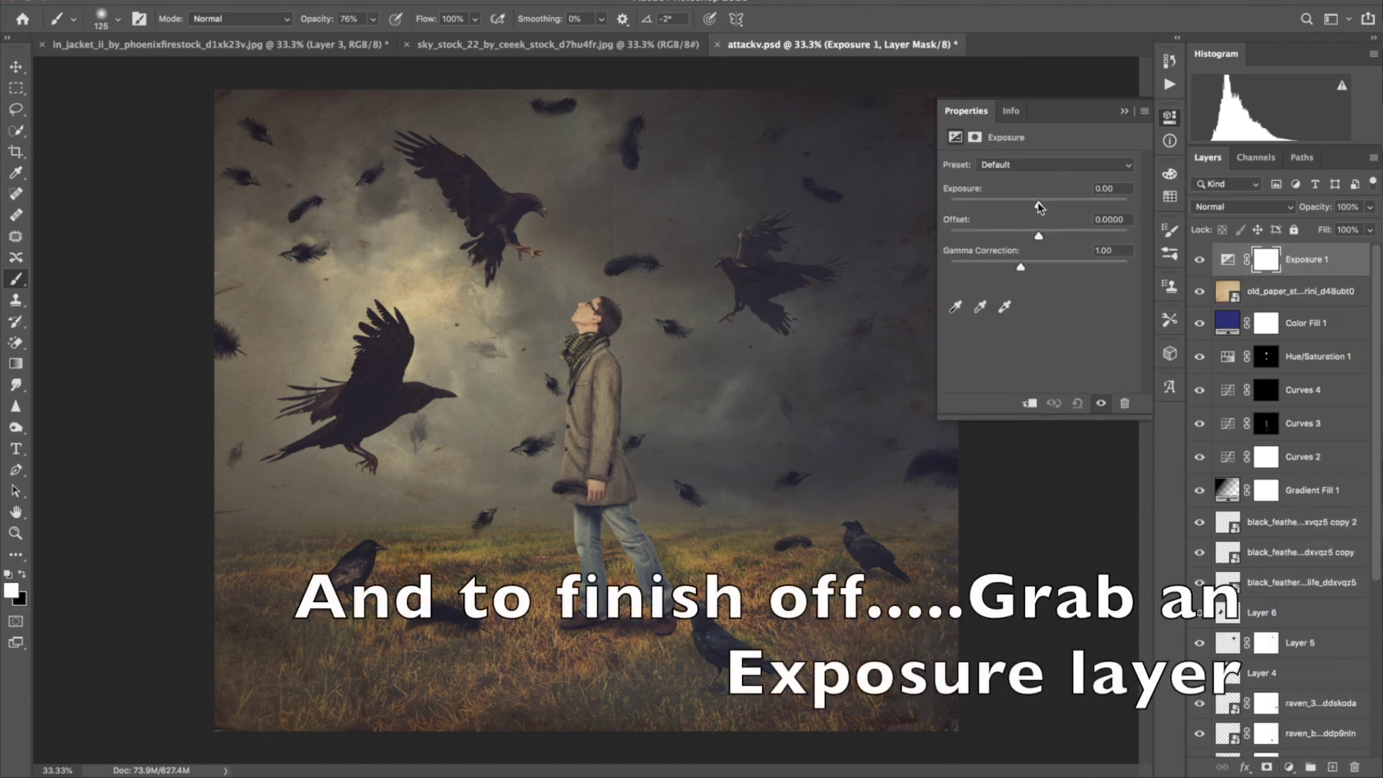
mouse_move(1039, 205)
left_mouse_down()
mouse_move(1035, 240)
mouse_move(1050, 242)
left_mouse_up()
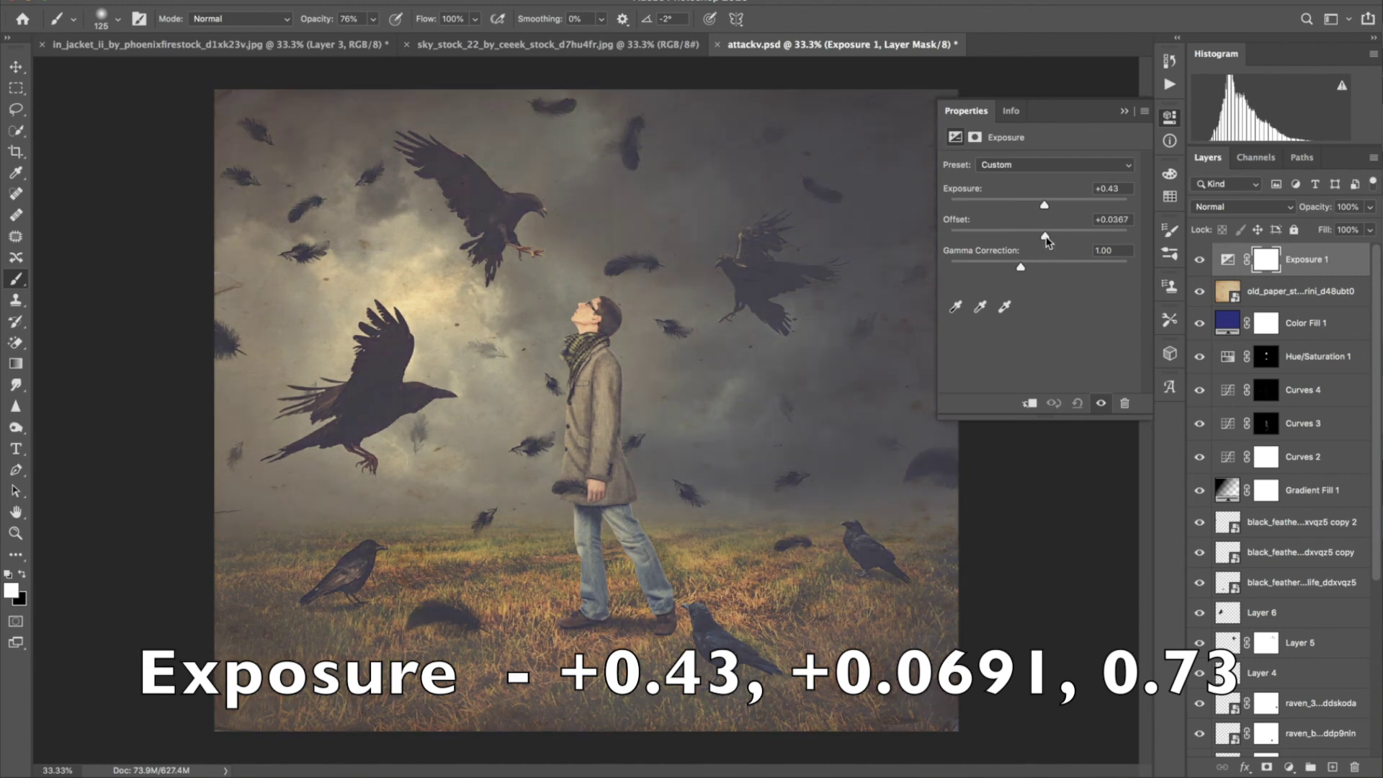
left_click_drag(1051, 242, 1053, 241)
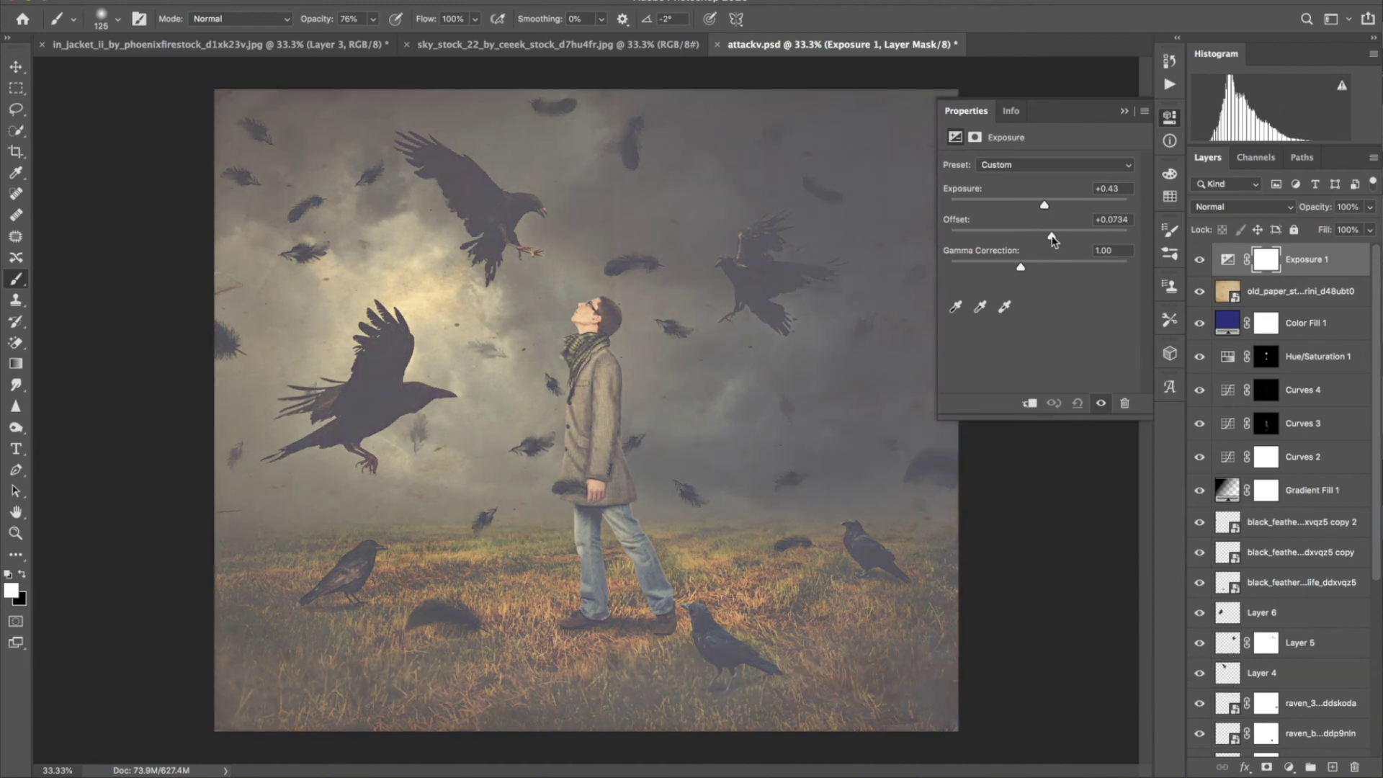
left_click_drag(1052, 241, 1054, 241)
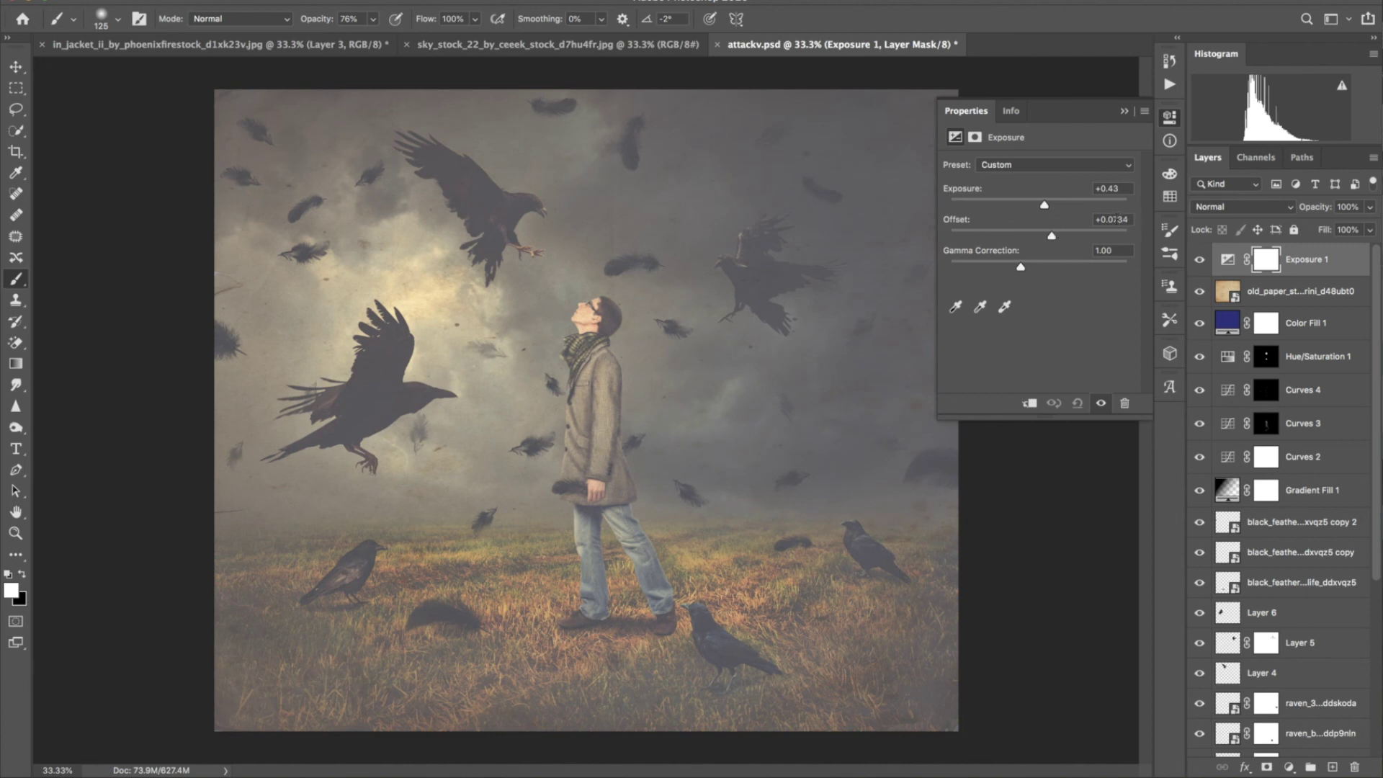
left_click(1115, 220)
scroll(1133, 228, "down", 4)
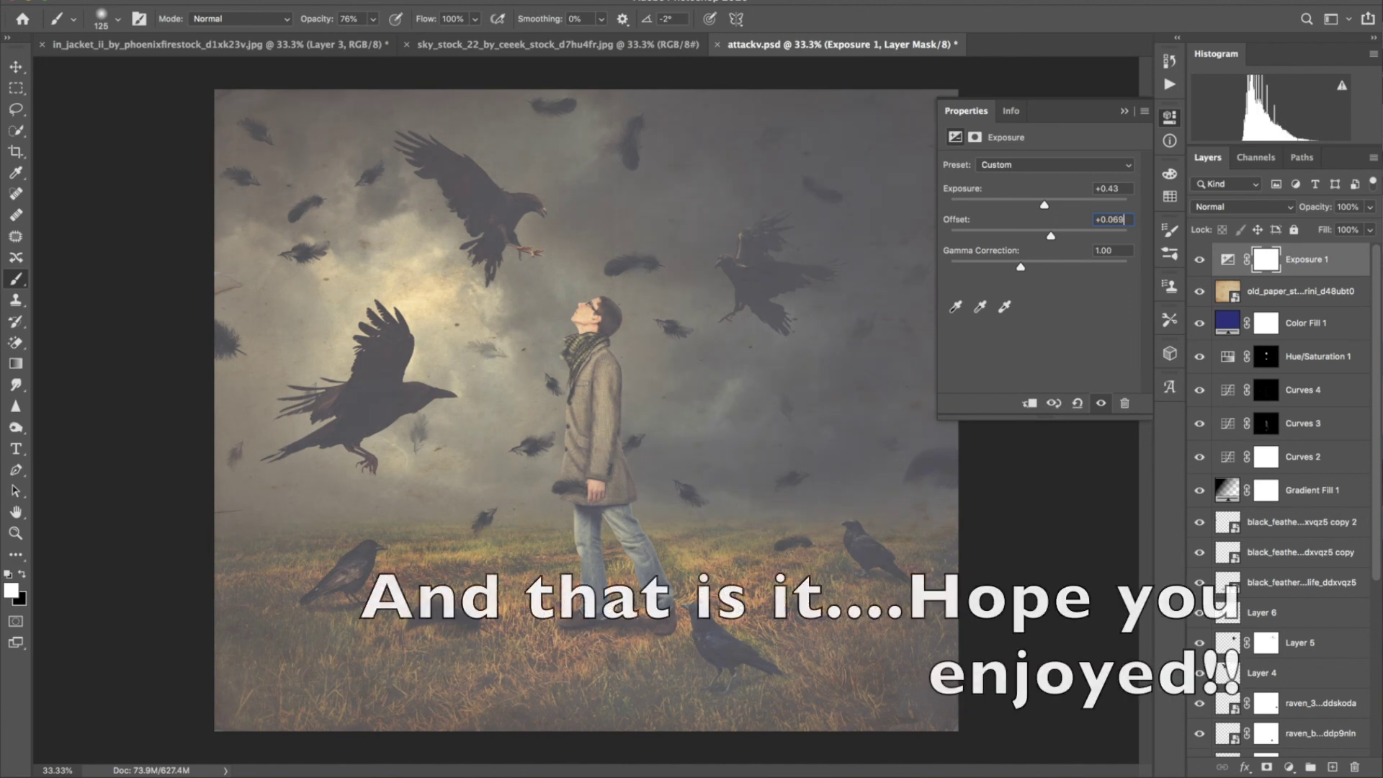
type("1")
left_click(1113, 251)
left_click_drag(1020, 266, 1028, 270)
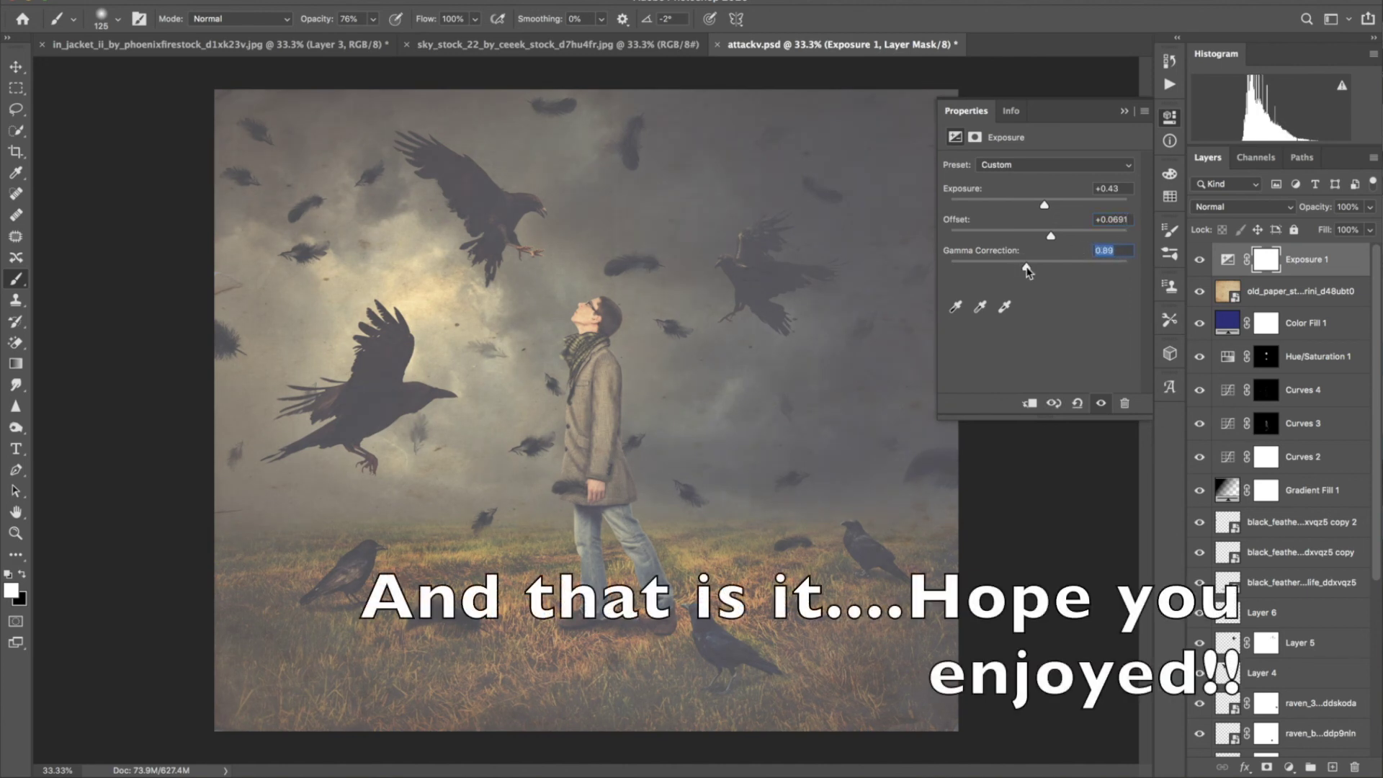
left_click_drag(1028, 270, 1033, 271)
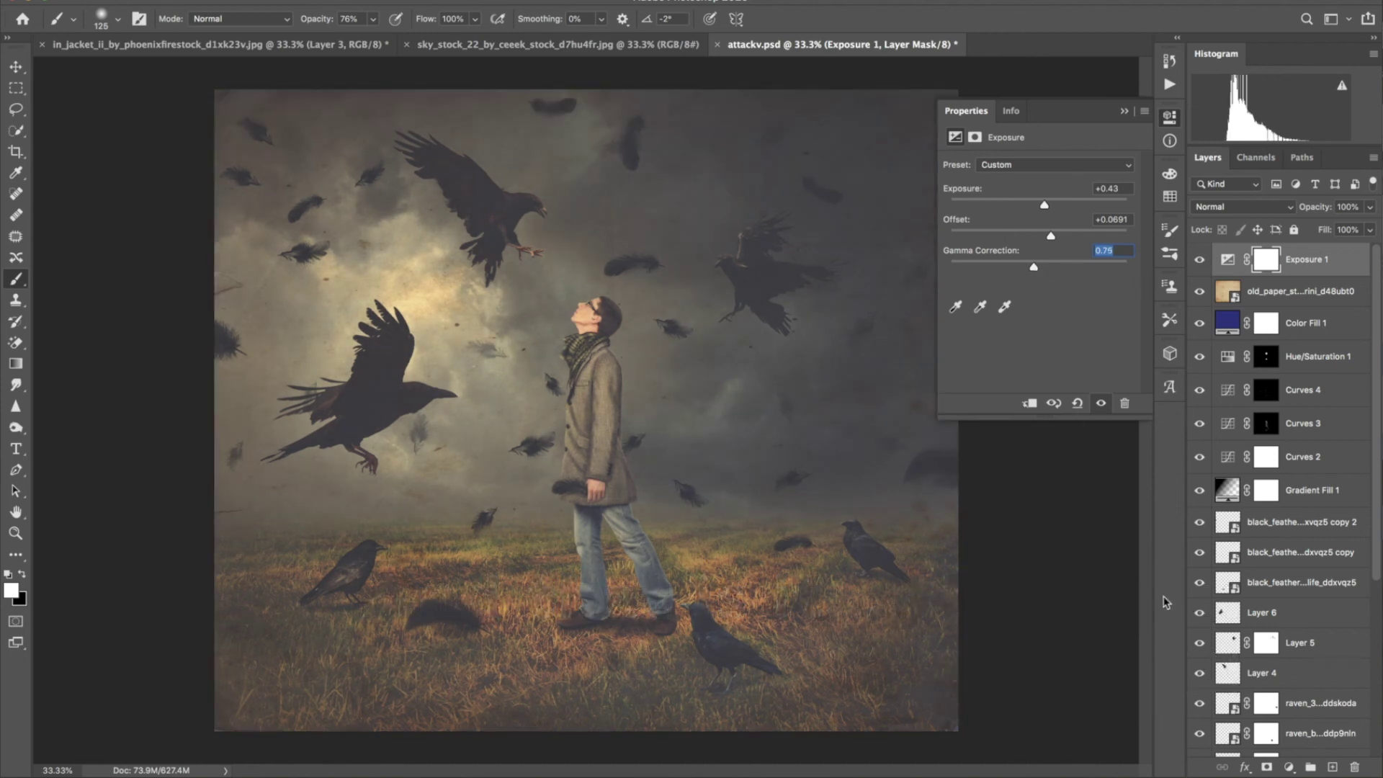
left_click(1127, 112)
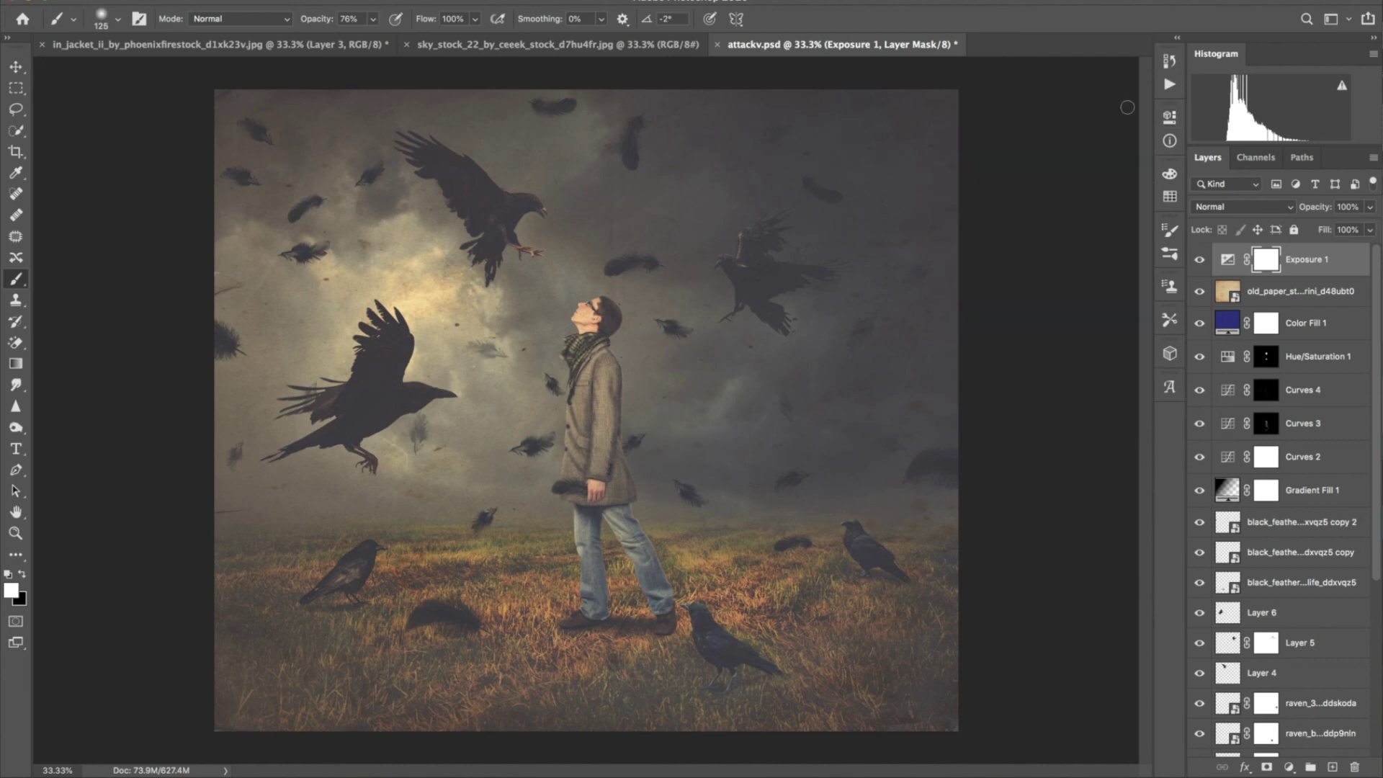